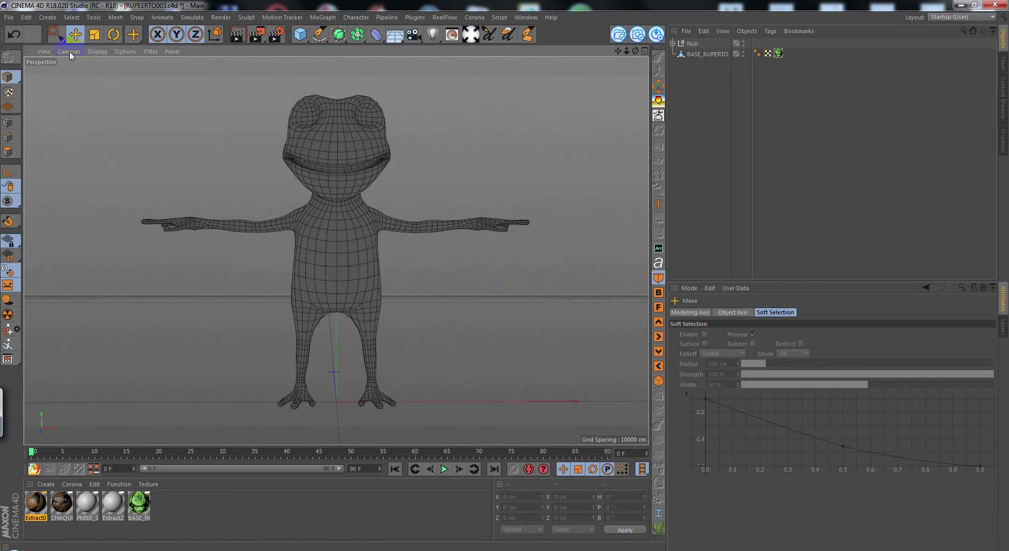
# - Show the character in the front view and frame it from head to feet
pyautogui.click(659, 307)
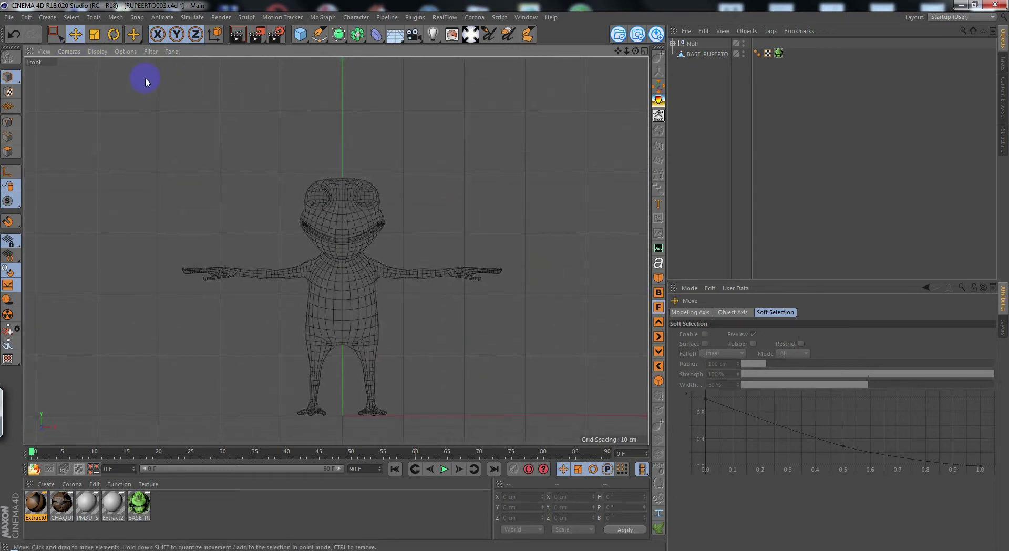
pyautogui.click(68, 51)
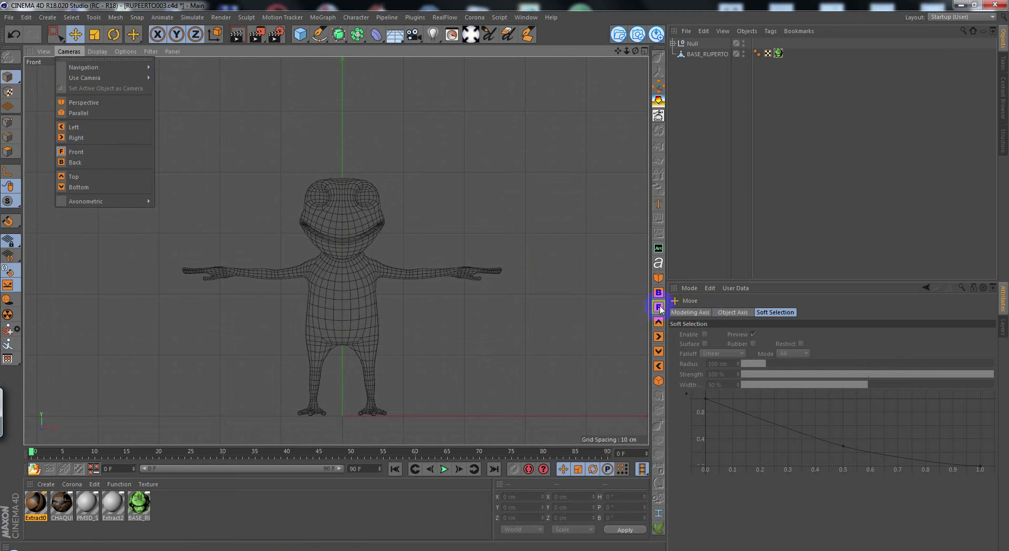
pyautogui.click(420, 339)
pyautogui.scroll(2, 418, 340)
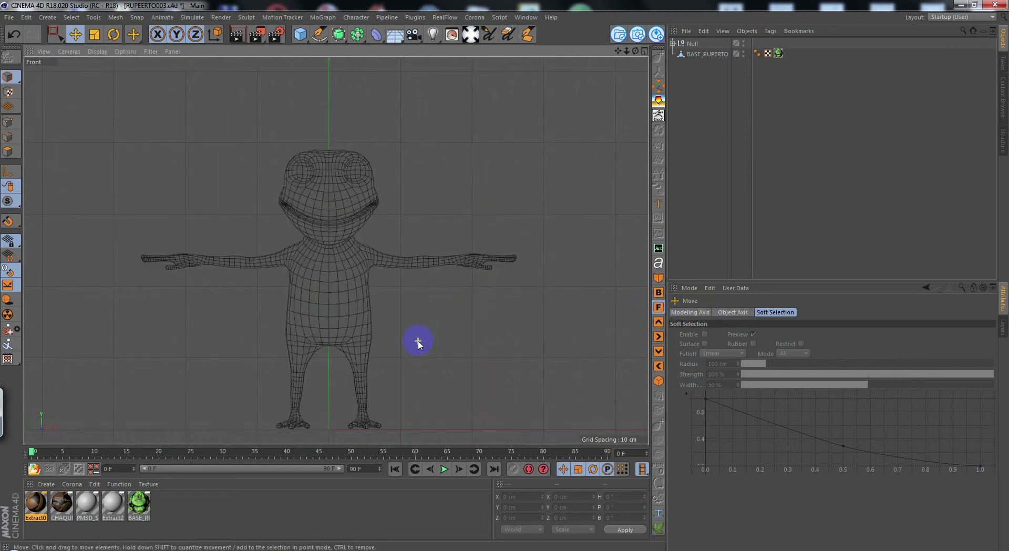
pyautogui.keyDown('alt'); pyautogui.moveTo(433, 300); pyautogui.dragTo(467, 285, button='middle'); pyautogui.keyUp('alt')
pyautogui.scroll(2, 423, 312)
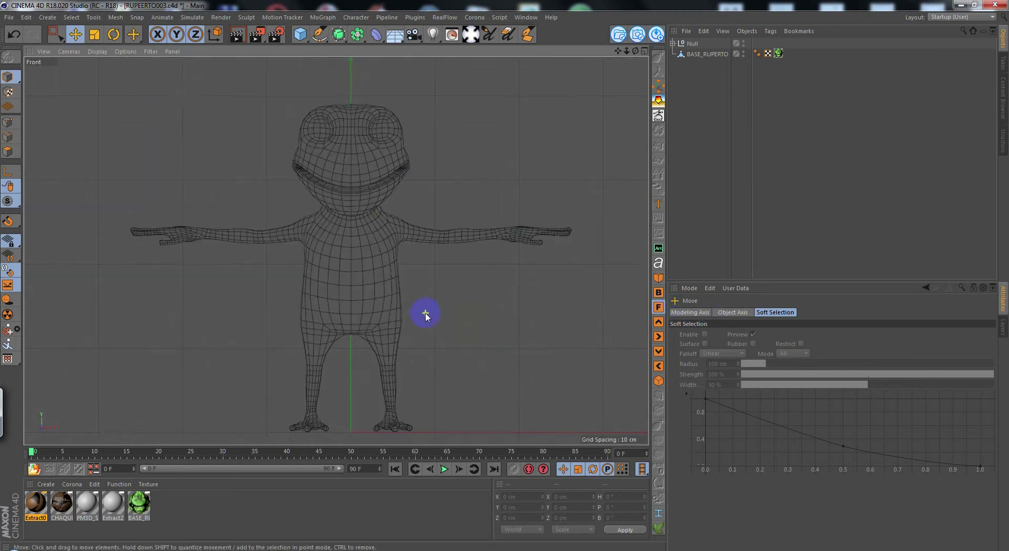
pyautogui.moveTo(430, 320)
pyautogui.keyDown('alt'); pyautogui.mouseDown(button='middle')
pyautogui.moveTo(438, 295)
pyautogui.moveTo(434, 304)
pyautogui.mouseUp(button='middle'); pyautogui.keyUp('alt')
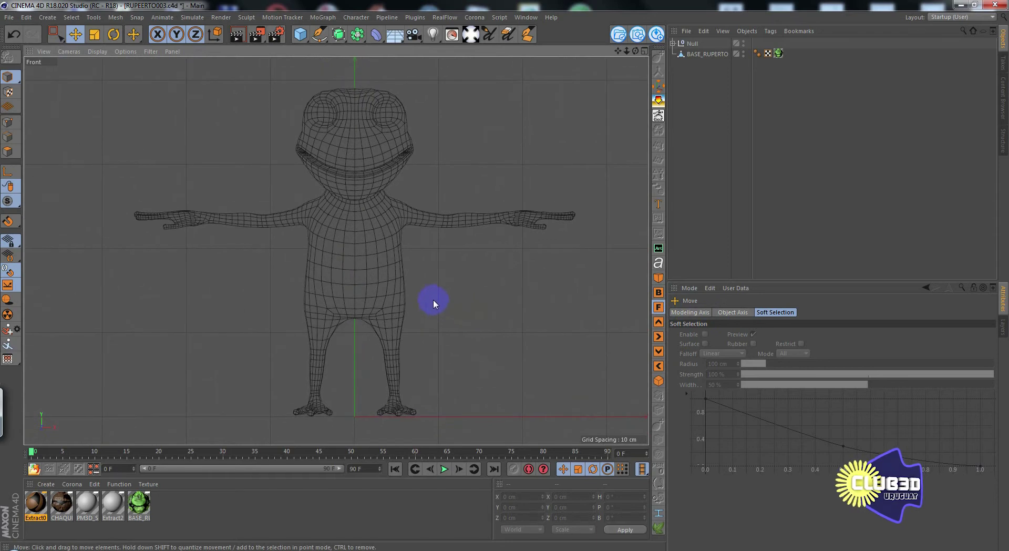
# - Activate the Joint Tool with the Root Null option turned off
pyautogui.click(360, 19)
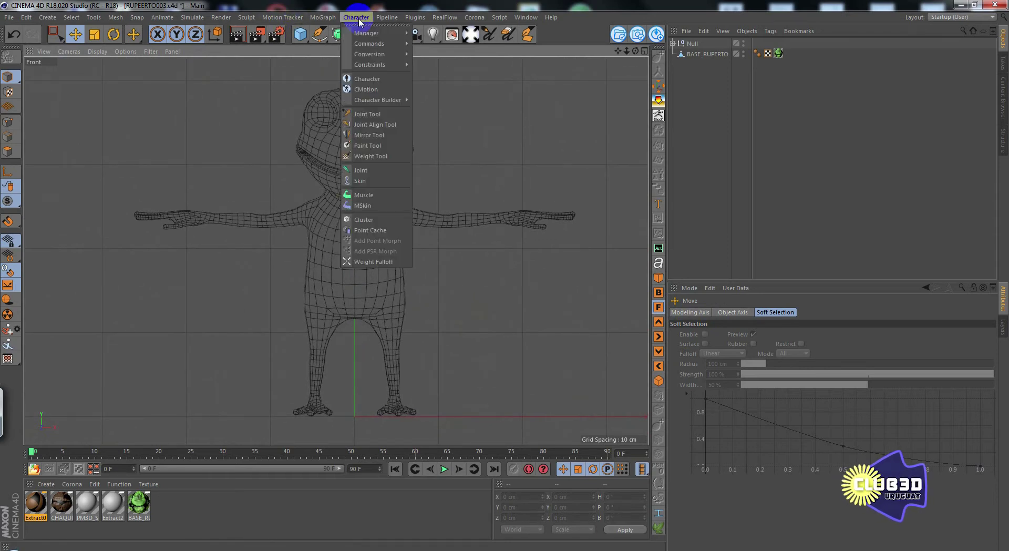
pyautogui.click(371, 113)
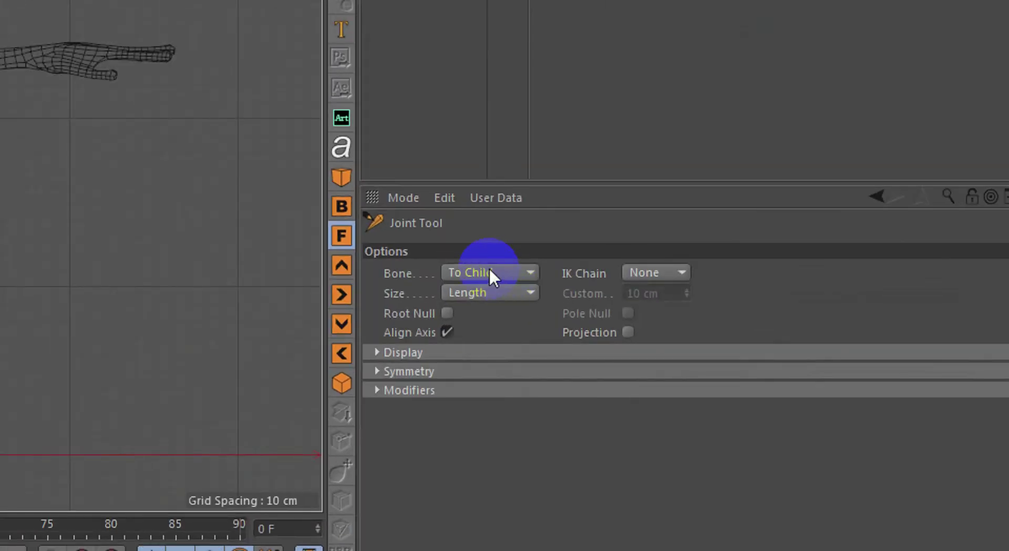
pyautogui.click(446, 313)
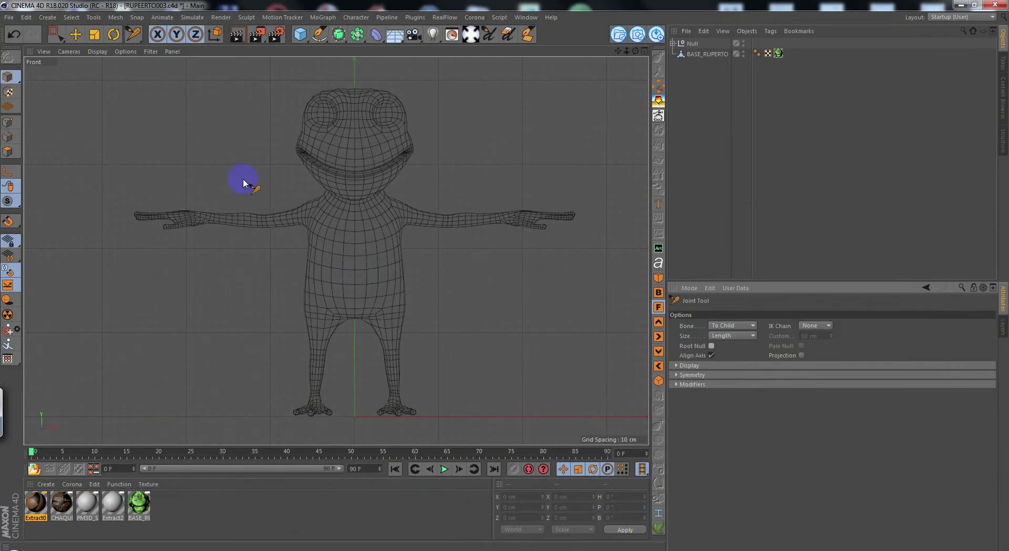
# - Detach the recent tools palette as a floating window over the viewport and choose the Joint Tool from it
pyautogui.click(75, 35)
pyautogui.click(373, 181)
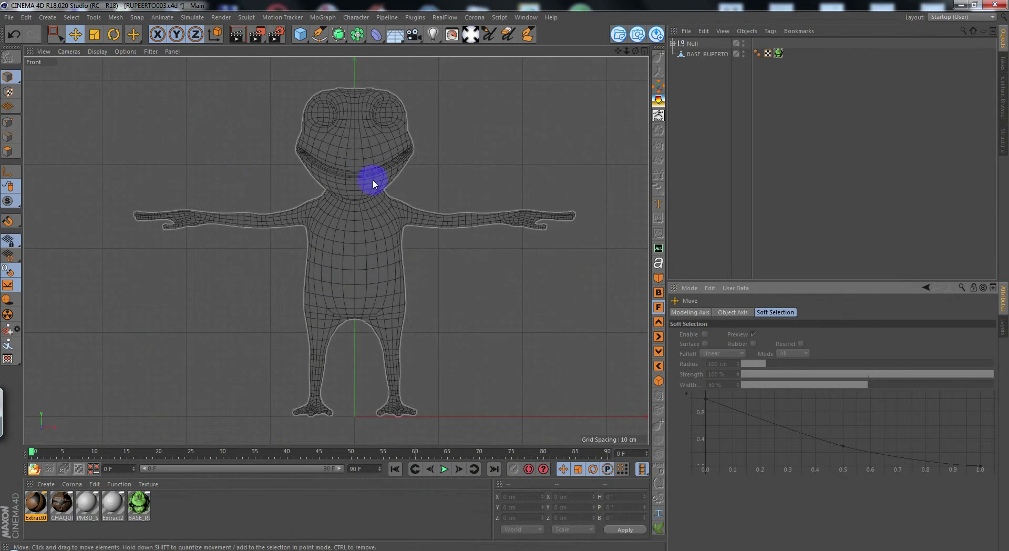
pyautogui.click(135, 36)
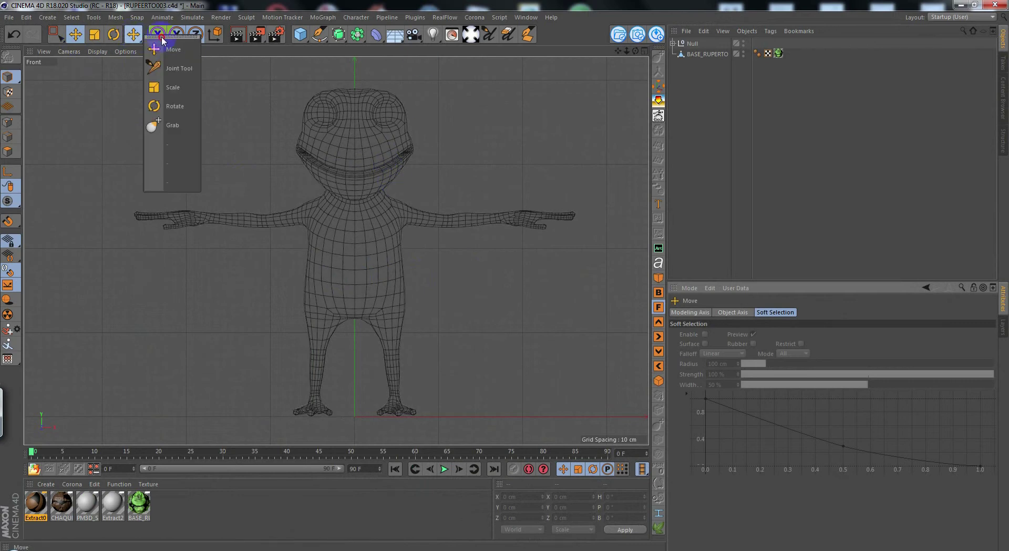
pyautogui.click(160, 37)
pyautogui.moveTo(162, 32); pyautogui.dragTo(71, 111)
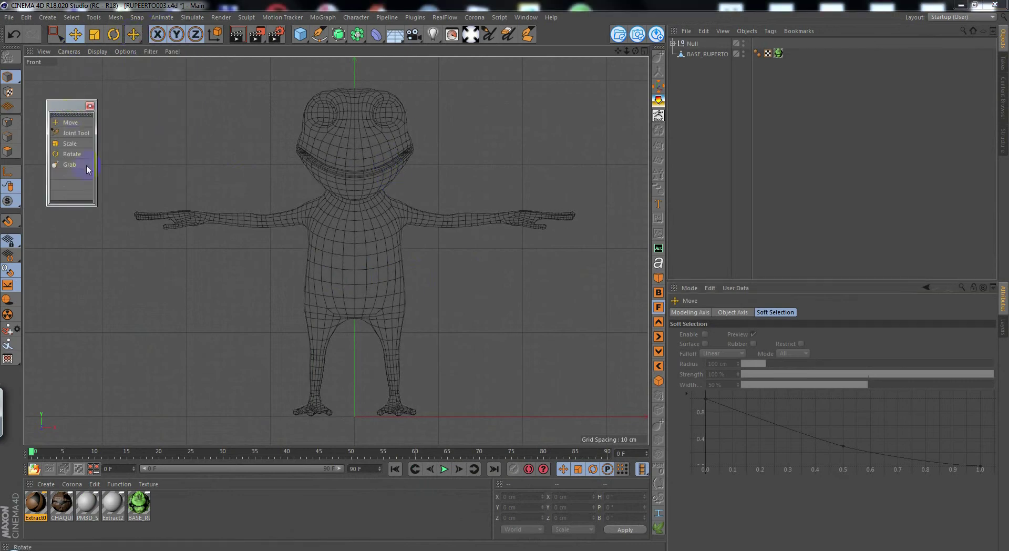
pyautogui.click(76, 133)
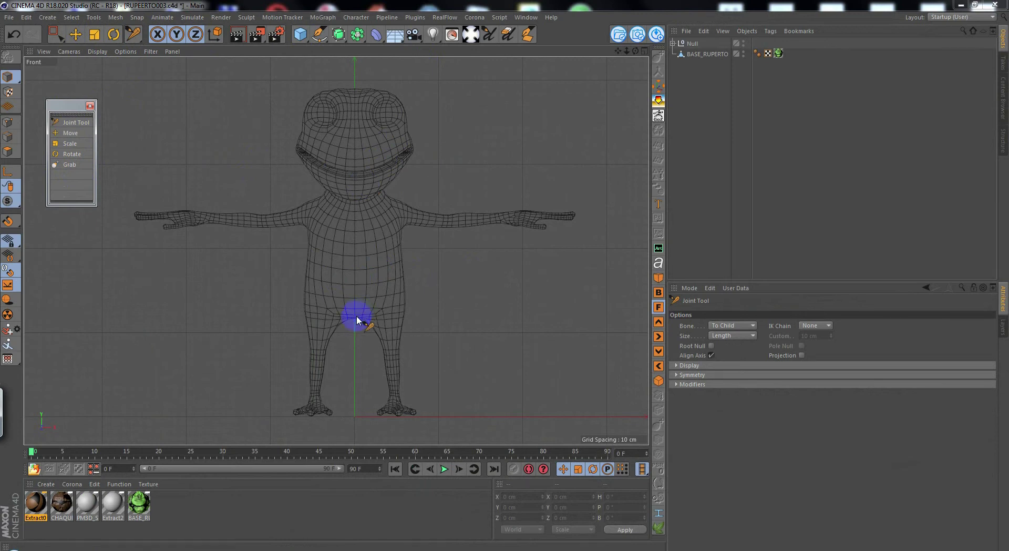
# - Place a root joint on the body's centre line just above the crotch and enable snapping
pyautogui.scroll(5, 357, 320)
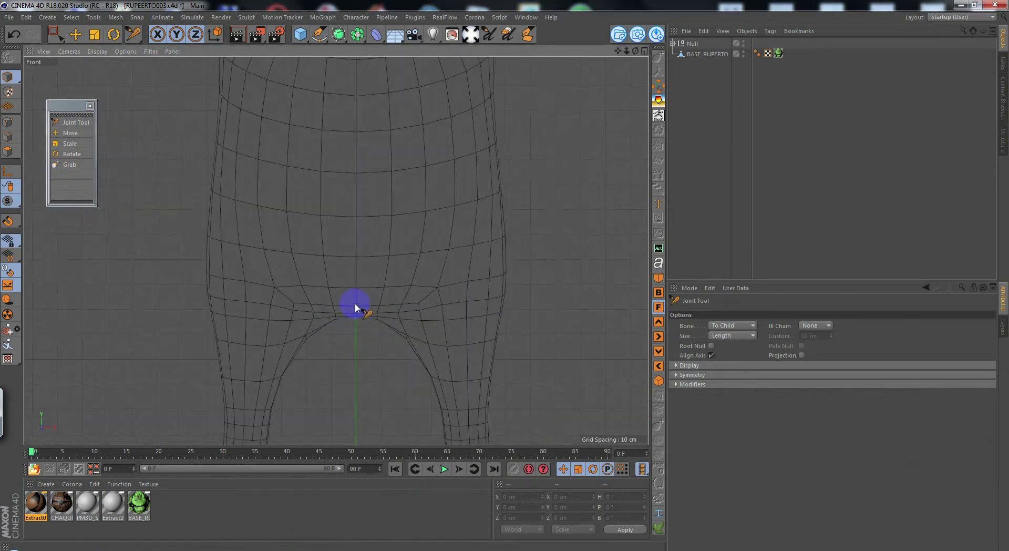
pyautogui.keyDown('ctrl'); pyautogui.click(356, 307); pyautogui.keyUp('ctrl')
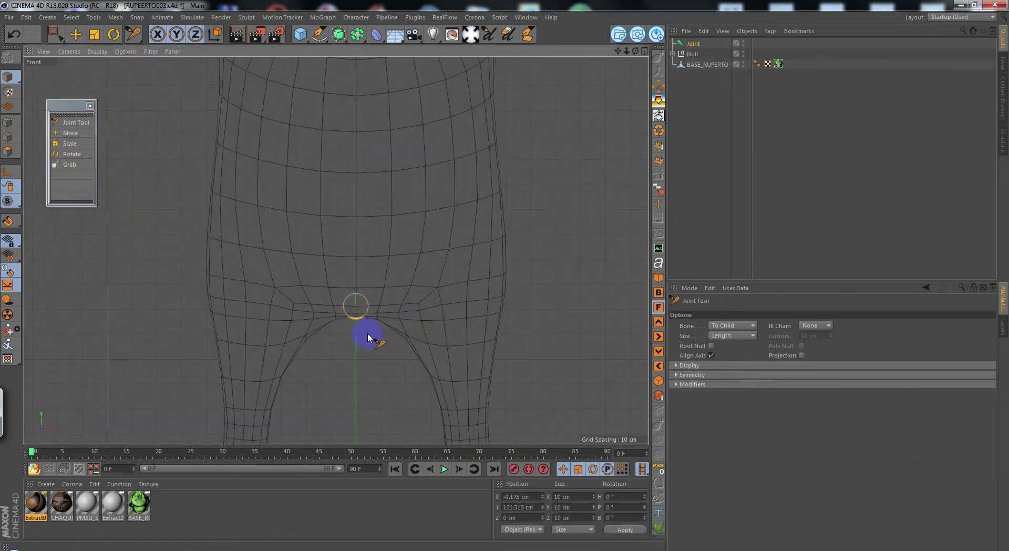
pyautogui.press('p')
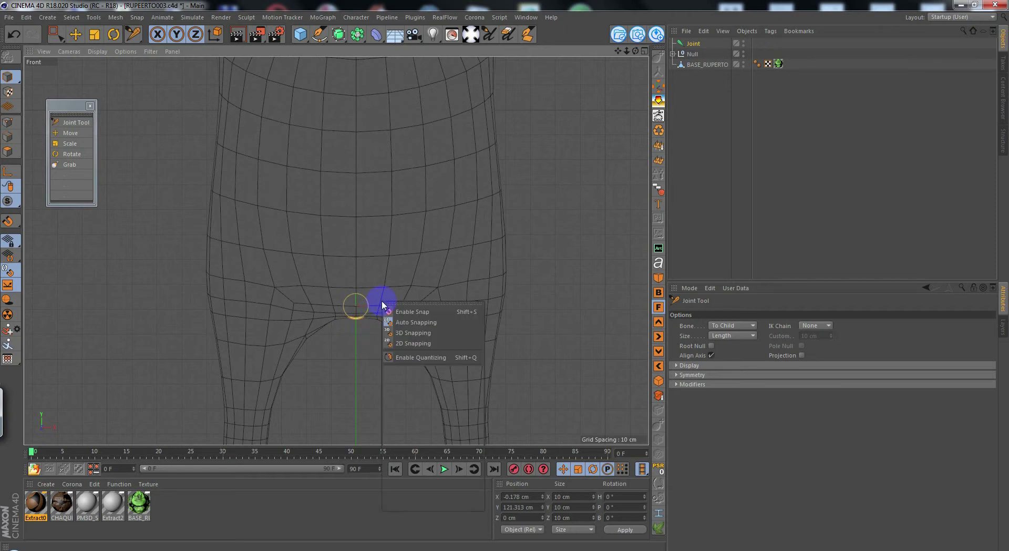
pyautogui.click(409, 313)
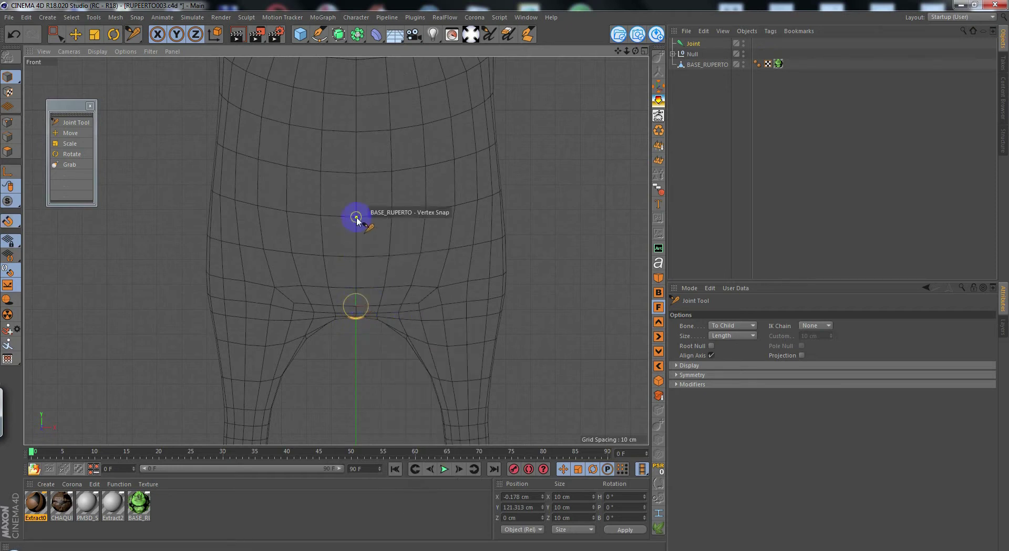
# - Move the root joint up and back inside the hips in the right view, to about Y 126 cm and Z 11 cm
pyautogui.scroll(-3, 428, 266)
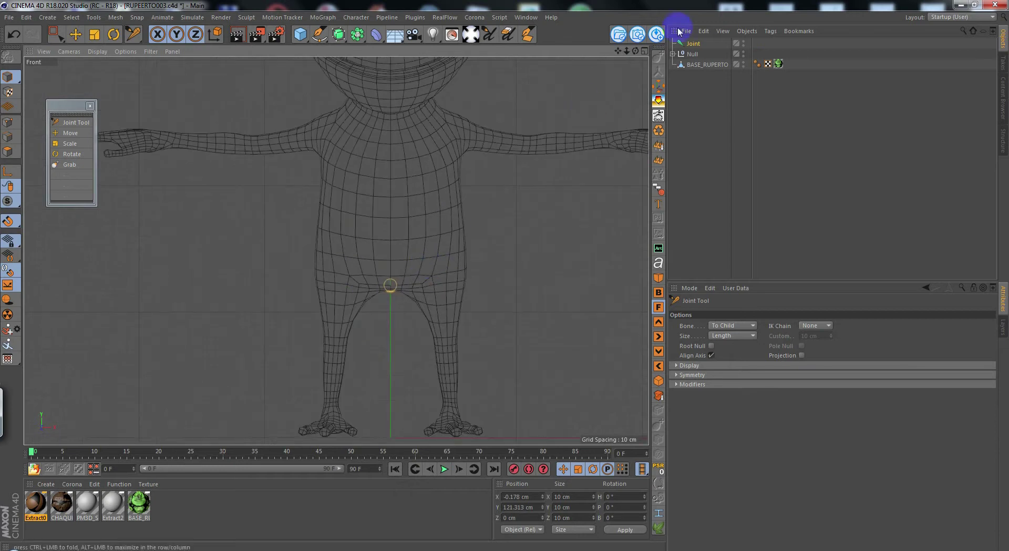
pyautogui.click(693, 44)
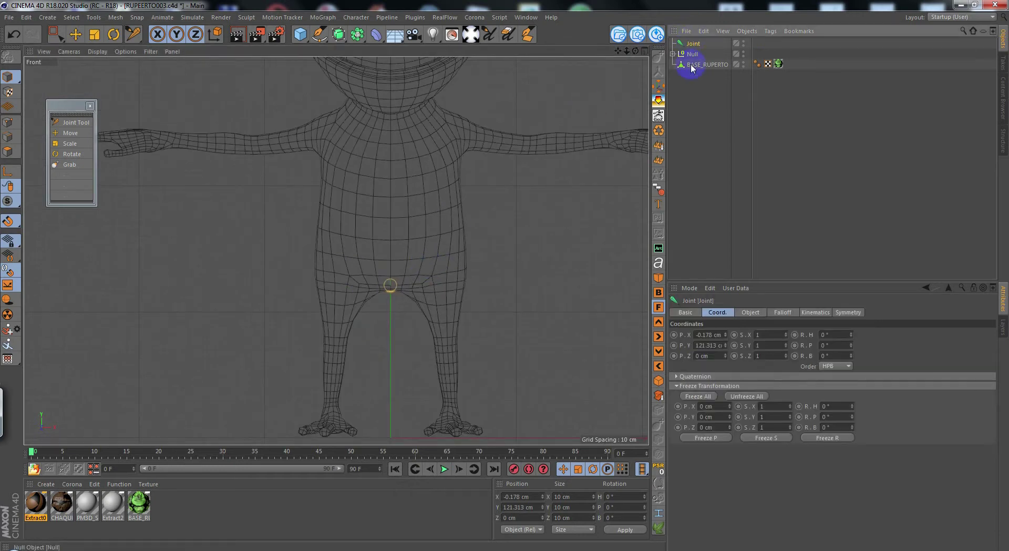
pyautogui.click(660, 337)
pyautogui.keyDown('alt'); pyautogui.moveTo(446, 171); pyautogui.dragTo(306, 260, button='middle'); pyautogui.keyUp('alt')
pyautogui.press('e')
pyautogui.scroll(3, 293, 287)
pyautogui.scroll(3, 332, 223)
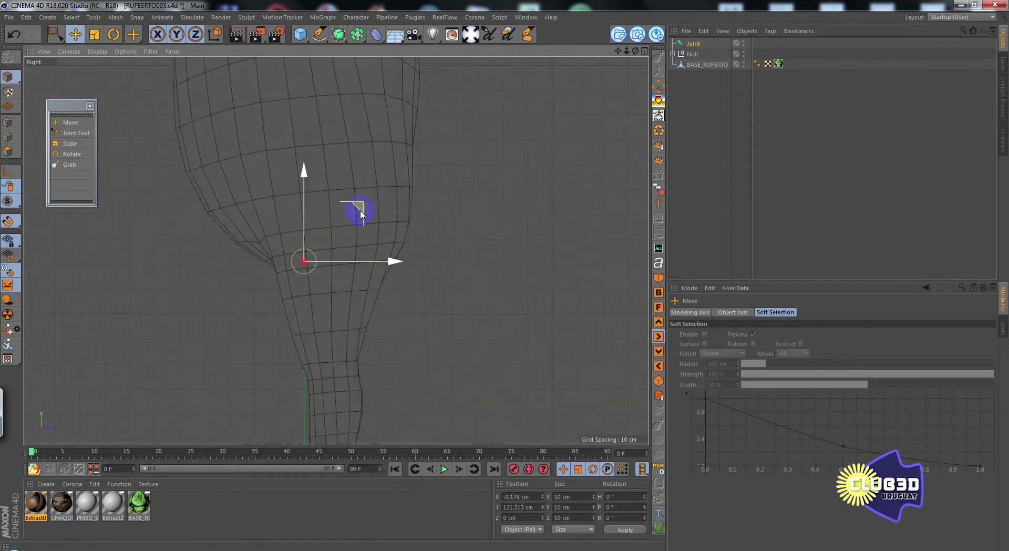
pyautogui.moveTo(363, 210); pyautogui.dragTo(390, 198)
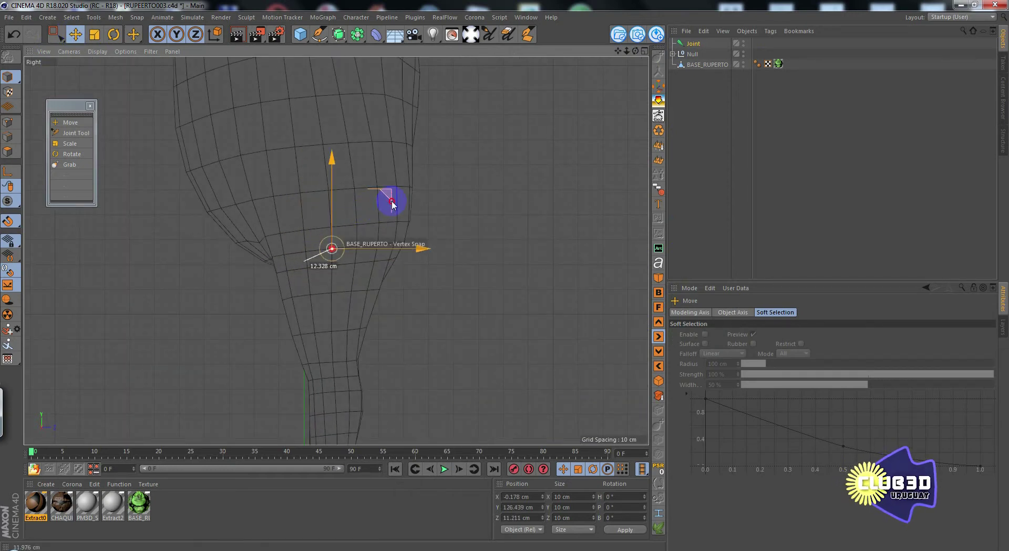
# - Lower the root joint to about Y 117 cm, check it from the side, and reactivate the Joint Tool in the front view
pyautogui.click(659, 307)
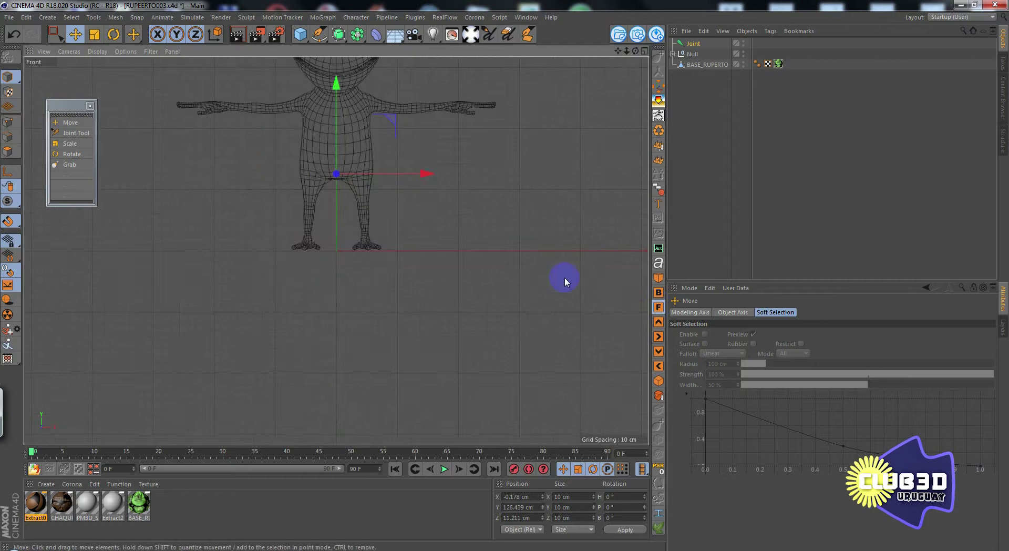
pyautogui.scroll(5, 375, 168)
pyautogui.scroll(3, 279, 147)
pyautogui.moveTo(228, 97); pyautogui.dragTo(228, 126)
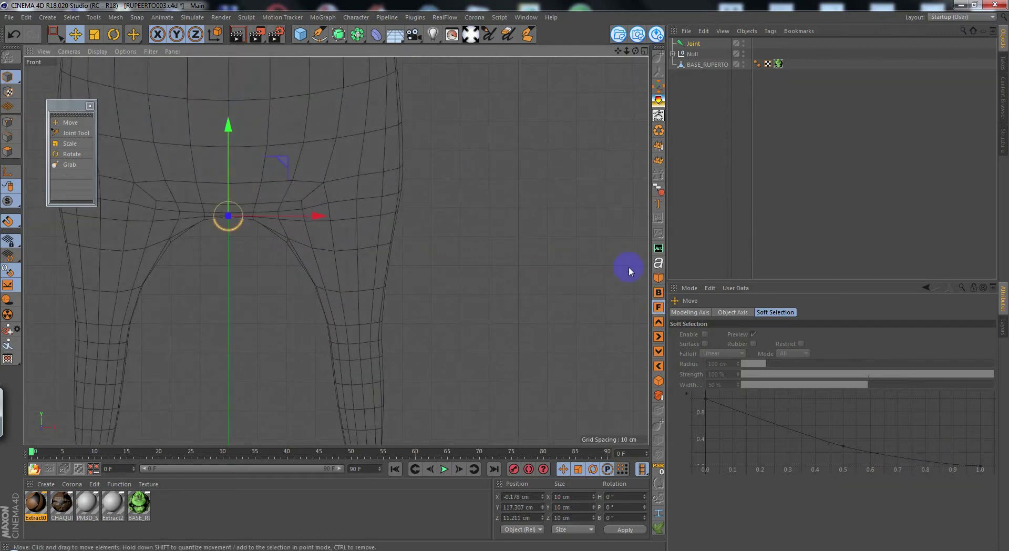
pyautogui.click(658, 336)
pyautogui.scroll(4, 365, 163)
pyautogui.scroll(-4, 368, 163)
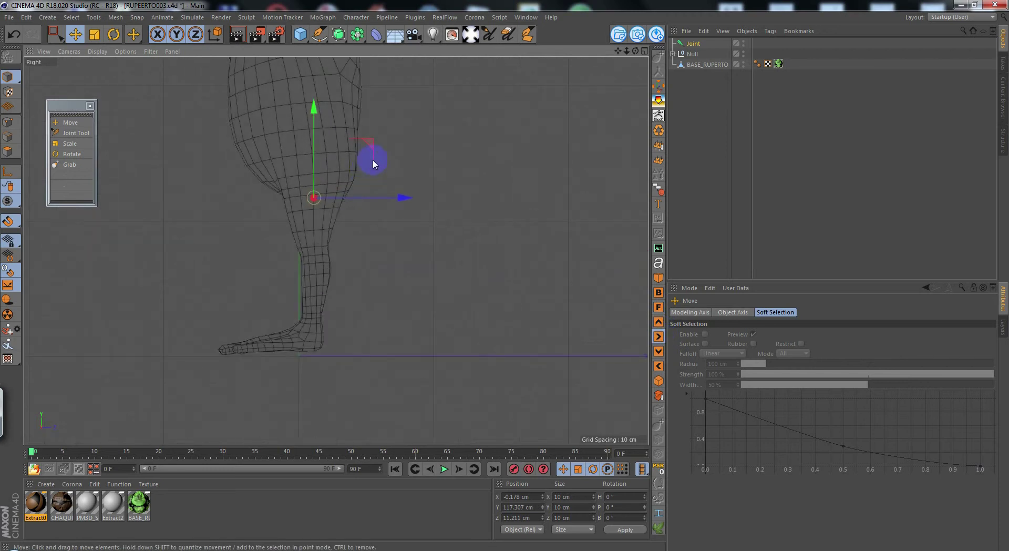
pyautogui.click(658, 307)
pyautogui.keyDown('alt'); pyautogui.moveTo(489, 191); pyautogui.dragTo(499, 289, button='middle'); pyautogui.keyUp('alt')
pyautogui.scroll(3, 439, 246)
pyautogui.click(84, 133)
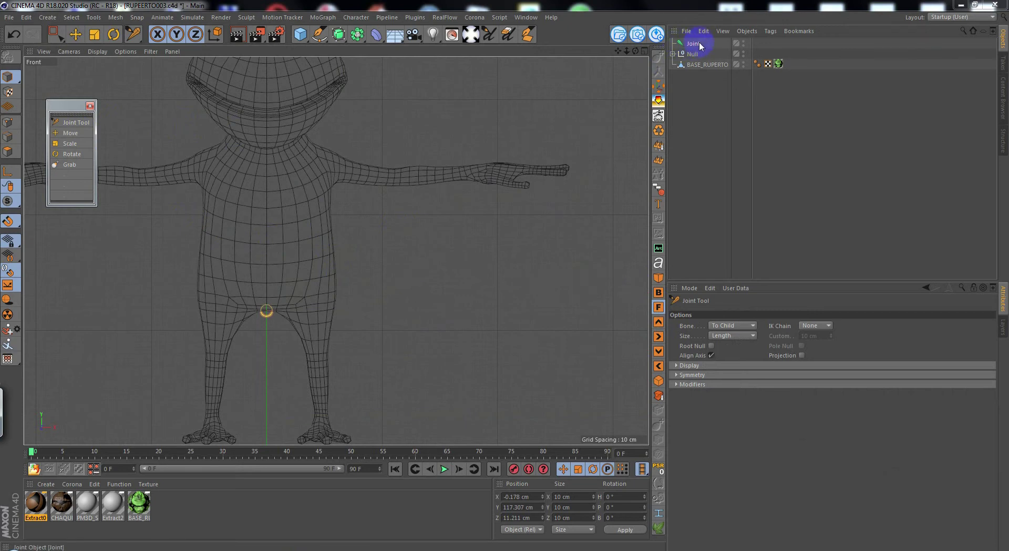
pyautogui.scroll(3, 248, 306)
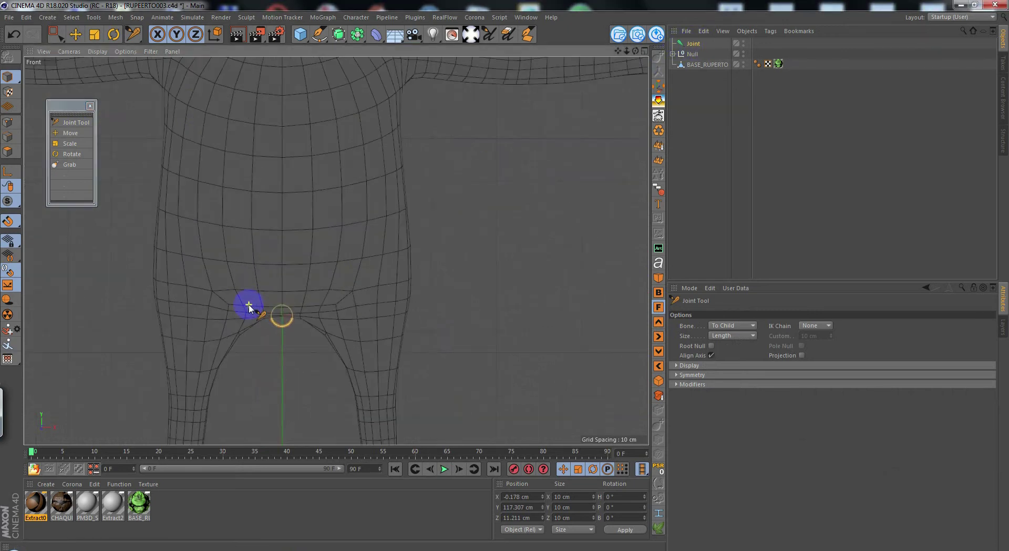
# - Try building a spine chain of three snapped child joints from the root joint up the centre line to the upper chest
pyautogui.keyDown('ctrl'); pyautogui.click(283, 264); pyautogui.keyUp('ctrl')
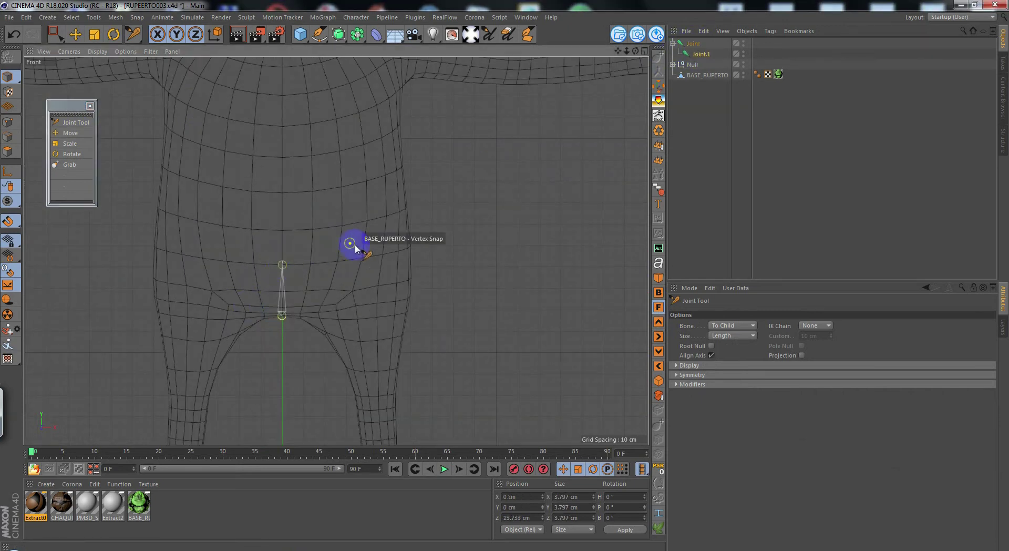
pyautogui.keyDown('alt'); pyautogui.moveTo(356, 208); pyautogui.dragTo(380, 270, button='middle'); pyautogui.keyUp('alt')
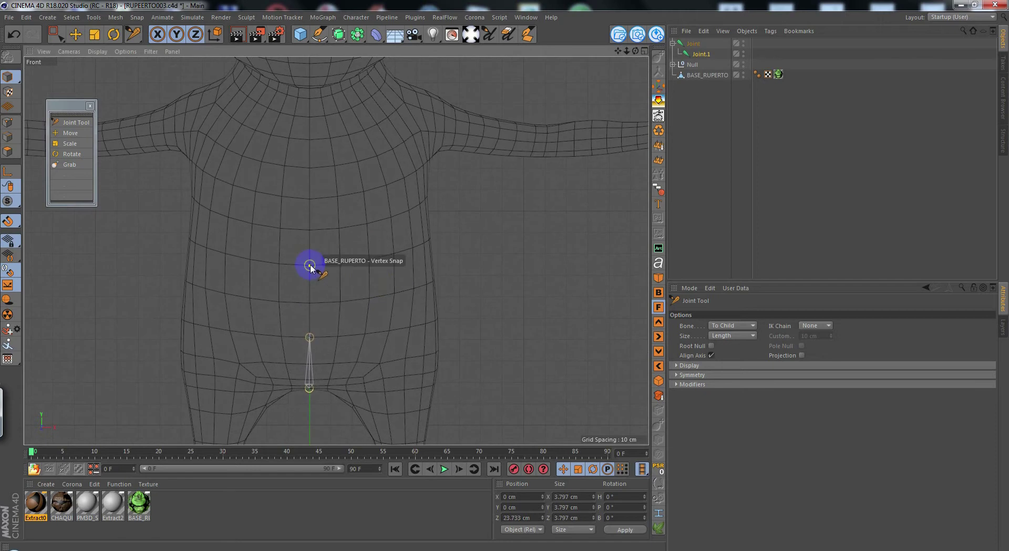
pyautogui.keyDown('ctrl'); pyautogui.click(310, 265); pyautogui.keyUp('ctrl')
pyautogui.keyDown('alt'); pyautogui.moveTo(351, 224); pyautogui.dragTo(367, 295, button='middle'); pyautogui.keyUp('alt')
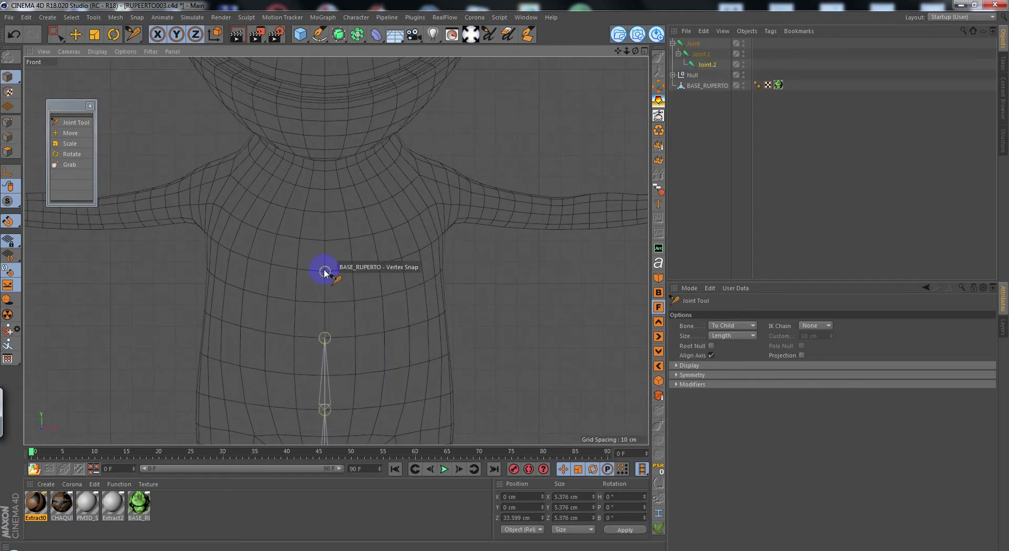
pyautogui.hotkey('ctrl', 'z')
pyautogui.keyDown('ctrl'); pyautogui.click(325, 304); pyautogui.keyUp('ctrl')
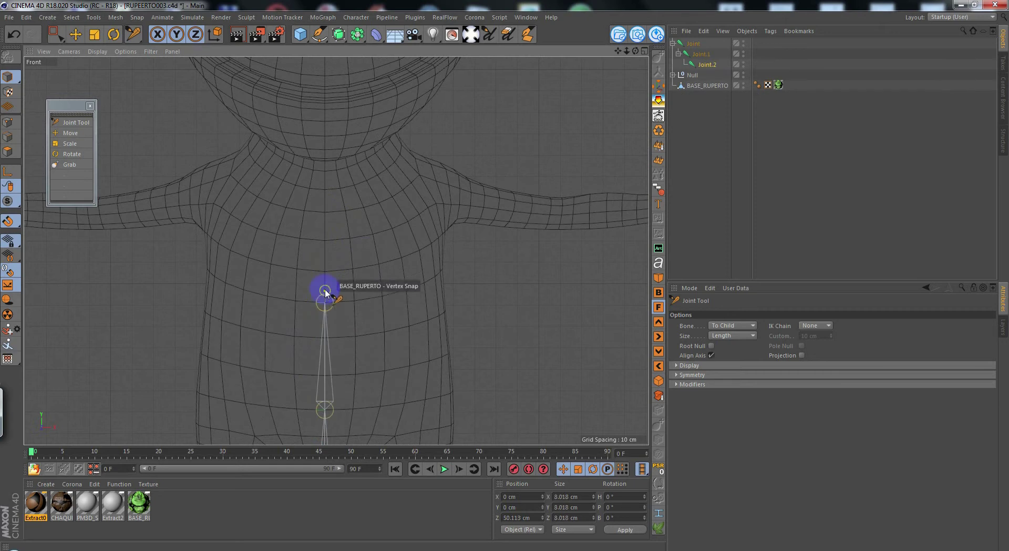
pyautogui.keyDown('ctrl'); pyautogui.click(325, 213); pyautogui.keyUp('ctrl')
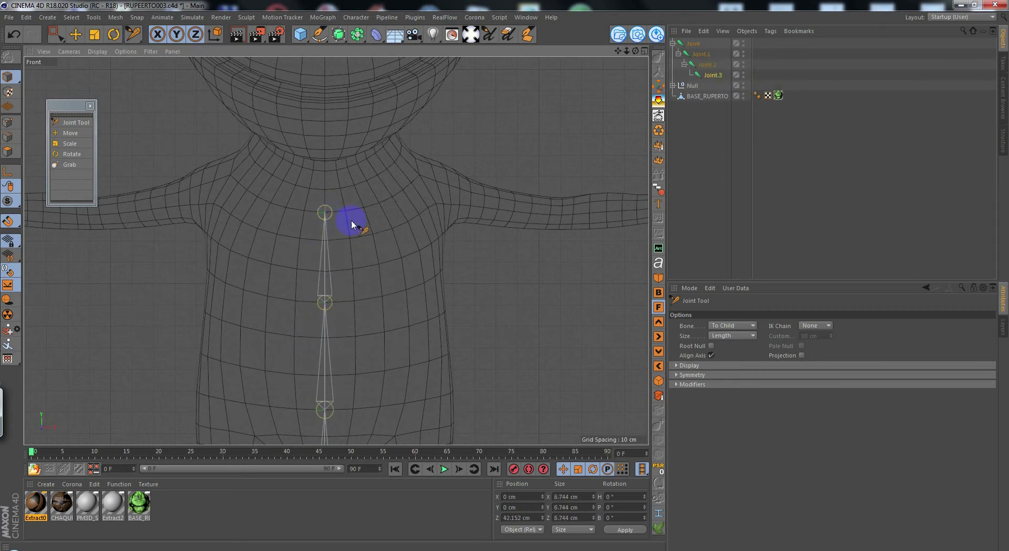
pyautogui.keyDown('alt'); pyautogui.moveTo(352, 221); pyautogui.dragTo(351, 272, button='middle'); pyautogui.keyUp('alt')
pyautogui.scroll(5, 343, 244)
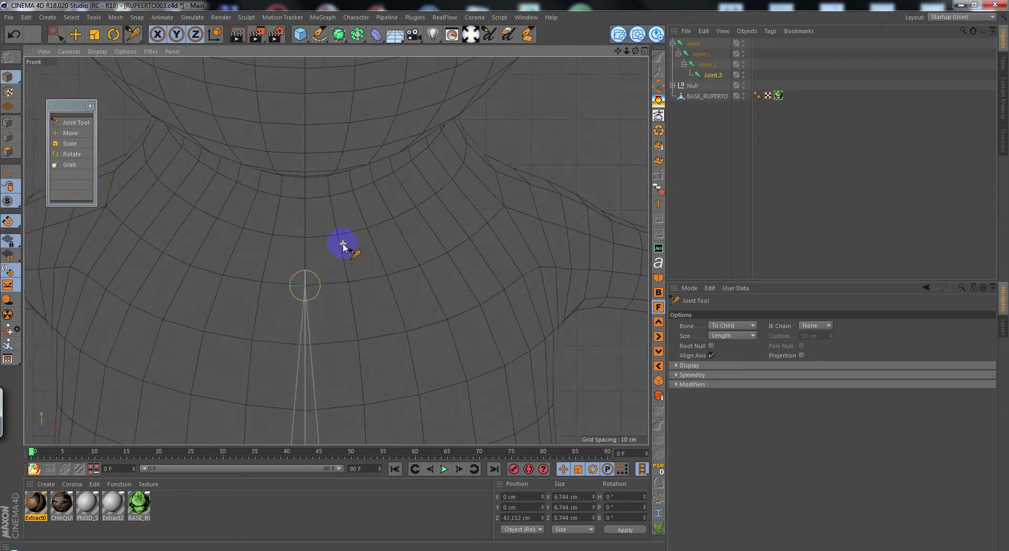
pyautogui.scroll(-5, 342, 242)
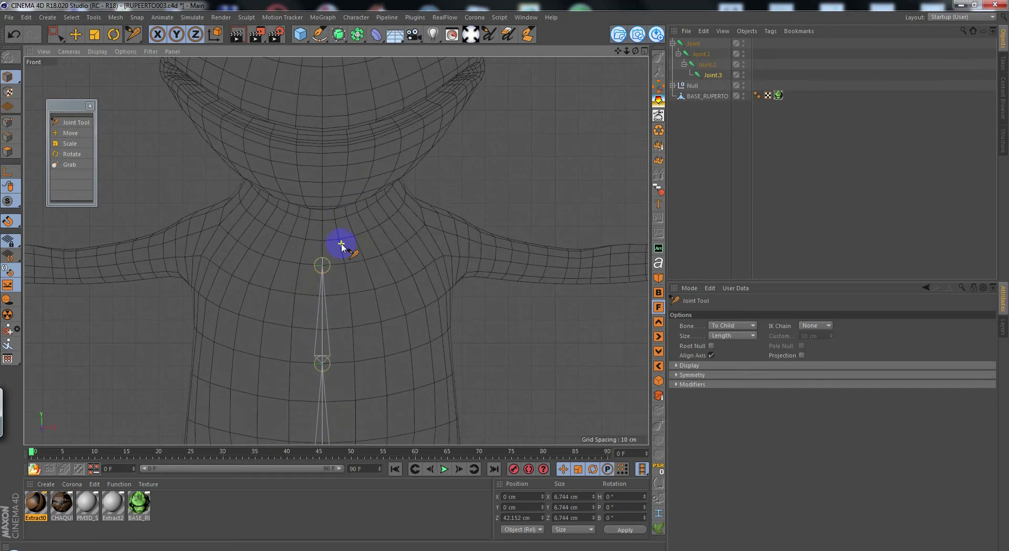
pyautogui.scroll(-8, 332, 248)
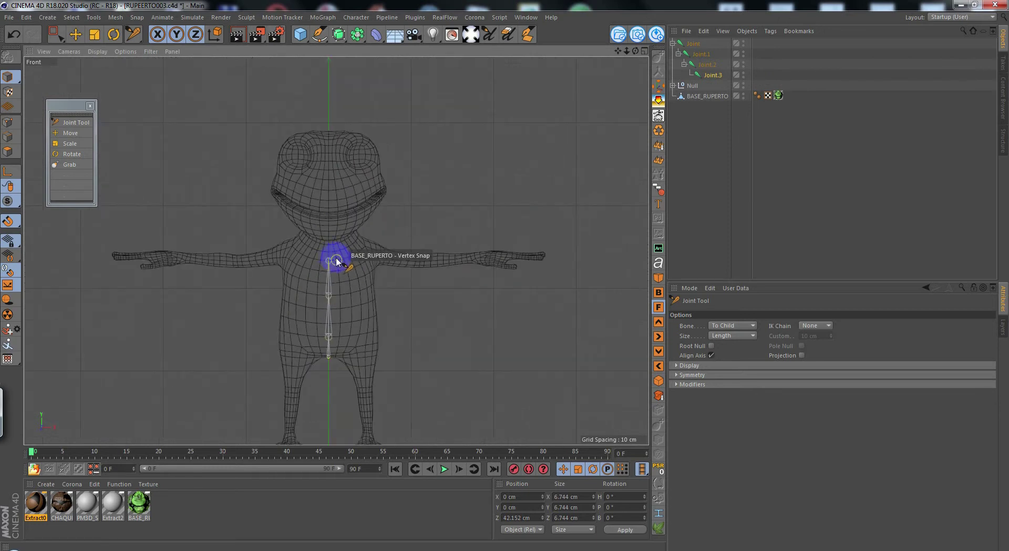
# - Undo the three spine joints back to the single root joint at the crotch
pyautogui.hotkey('ctrl', 'z')
pyautogui.hotkey('ctrl', 'z')
pyautogui.hotkey('ctrl', 'z')
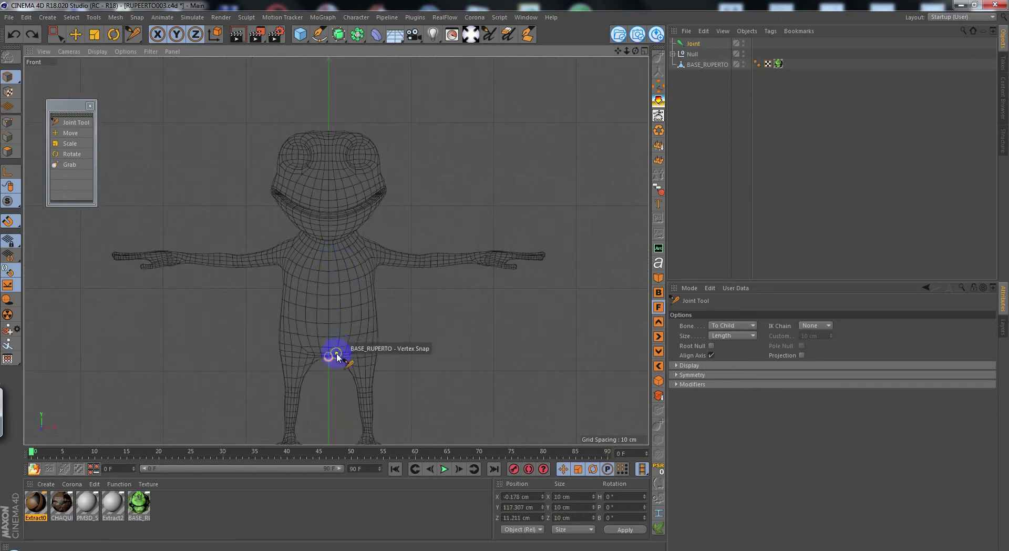
pyautogui.scroll(6, 337, 348)
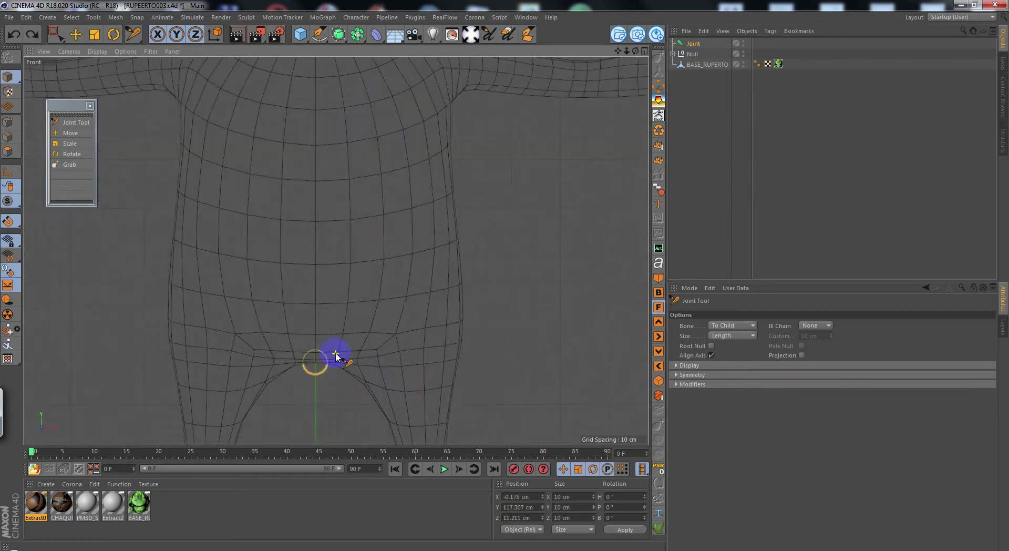
# - Build a chain of three child joints up the body's centre line from the root to the upper chest, spaced about 40, 49 and 38 cm
pyautogui.keyDown('ctrl'); pyautogui.click(313, 250); pyautogui.keyUp('ctrl')
pyautogui.keyDown('alt'); pyautogui.moveTo(378, 196); pyautogui.dragTo(380, 335, button='middle'); pyautogui.keyUp('alt')
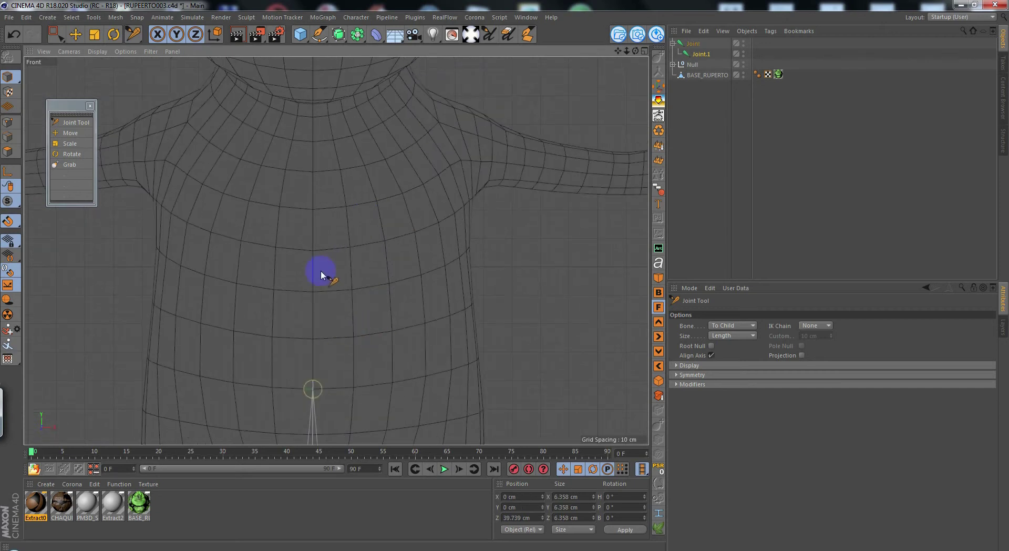
pyautogui.keyDown('ctrl'); pyautogui.click(314, 249); pyautogui.keyUp('ctrl')
pyautogui.keyDown('alt'); pyautogui.moveTo(316, 250); pyautogui.dragTo(333, 266, button='middle'); pyautogui.keyUp('alt')
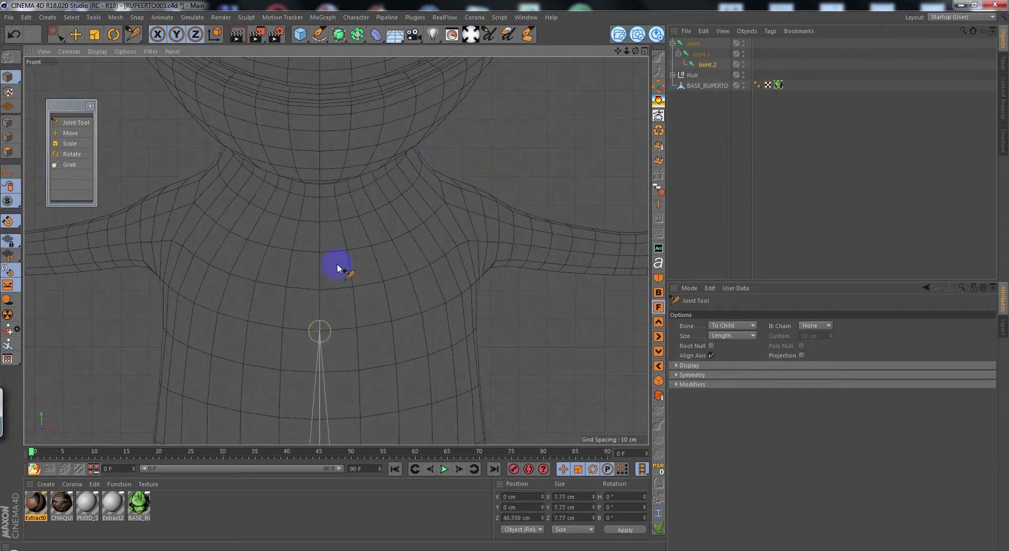
pyautogui.keyDown('ctrl'); pyautogui.click(320, 221); pyautogui.keyUp('ctrl')
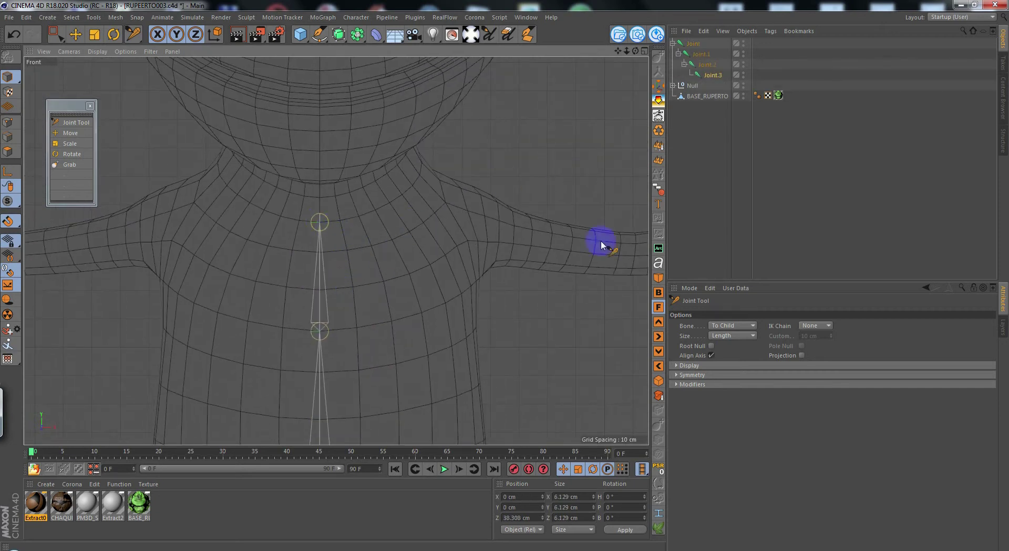
# - In the right view, move the first joint above the root up and forward inside the belly, to about X 15 cm and Z 50 cm
pyautogui.click(661, 339)
pyautogui.scroll(4, 417, 194)
pyautogui.keyDown('alt'); pyautogui.moveTo(385, 177); pyautogui.dragTo(454, 305, button='middle'); pyautogui.keyUp('alt')
pyautogui.click(694, 43)
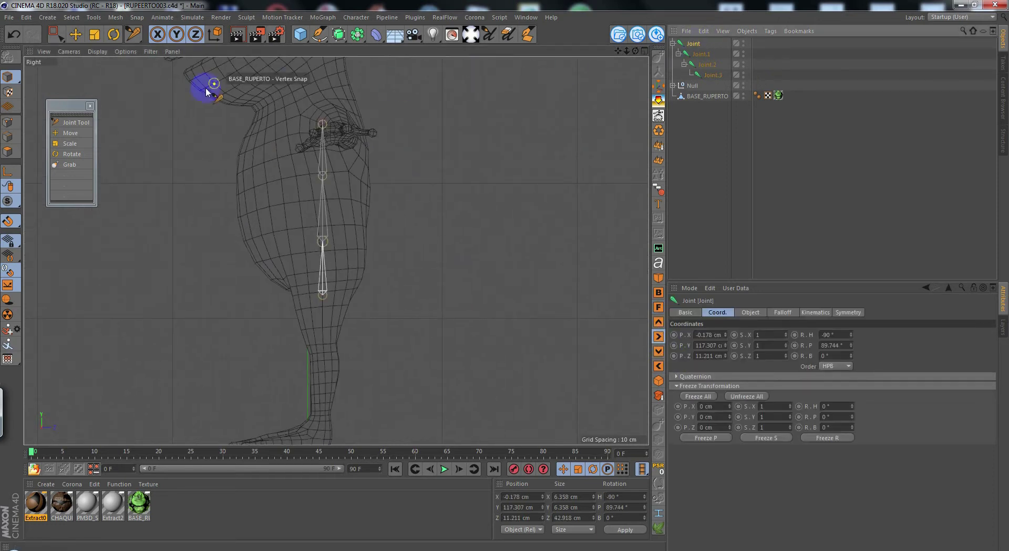
pyautogui.click(75, 34)
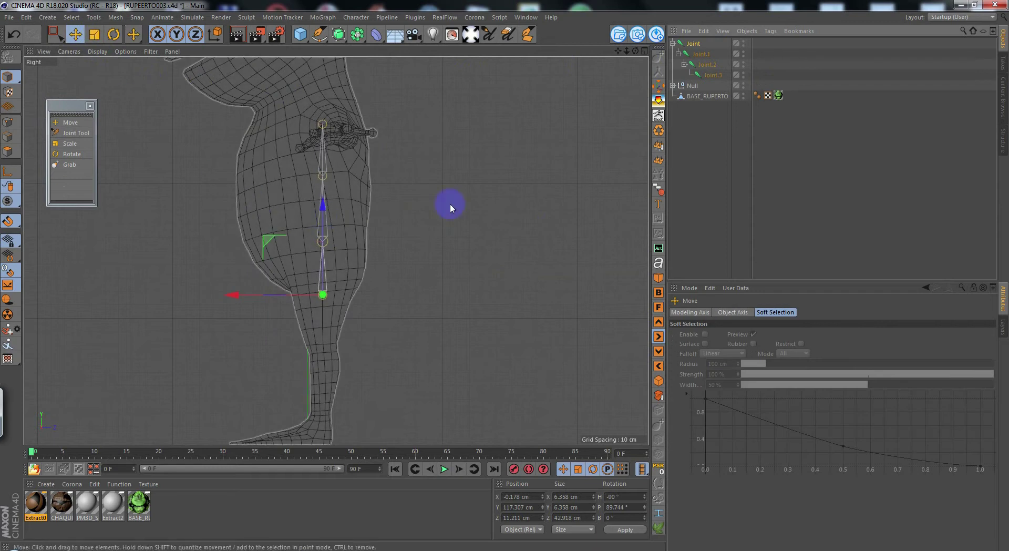
pyautogui.click(715, 53)
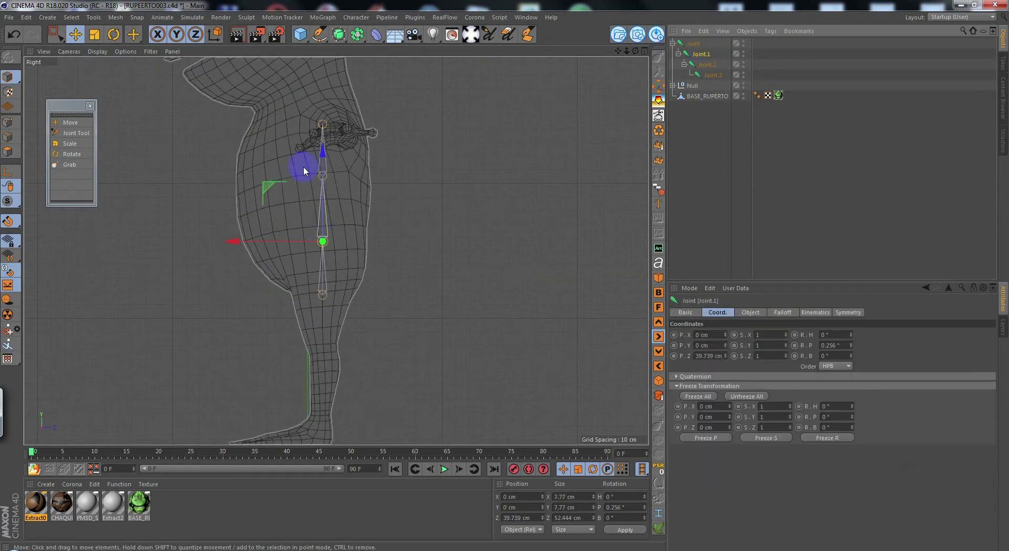
pyautogui.moveTo(275, 187); pyautogui.dragTo(256, 175)
# - Move the second spine joint forward and slightly up in the chest, to about X 8.6 cm and Z 54 cm
pyautogui.keyDown('alt'); pyautogui.moveTo(342, 185); pyautogui.dragTo(409, 293, button='middle'); pyautogui.keyUp('alt')
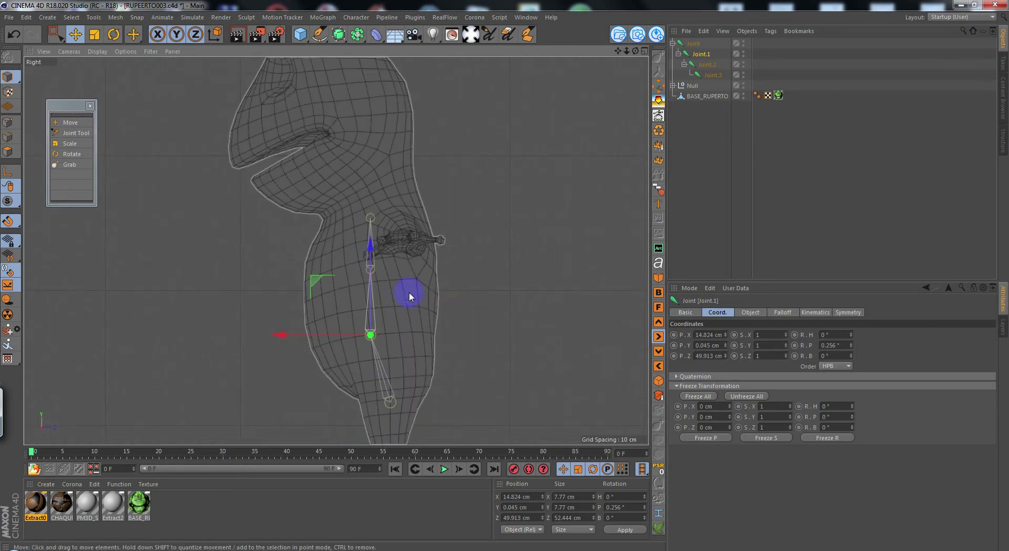
pyautogui.click(712, 63)
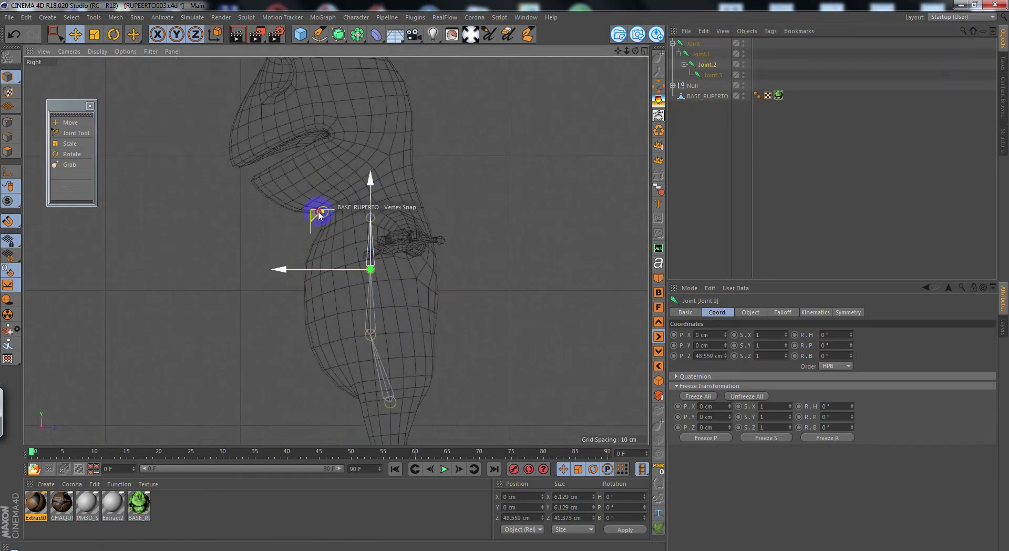
pyautogui.moveTo(322, 214); pyautogui.dragTo(306, 210)
# - Shift the chain's last joint slightly back at the base of the neck, to about X -3.4 cm and Z 39 cm
pyautogui.keyDown('alt'); pyautogui.moveTo(386, 219); pyautogui.dragTo(389, 256, button='middle'); pyautogui.keyUp('alt')
pyautogui.click(709, 78)
pyautogui.scroll(7, 337, 199)
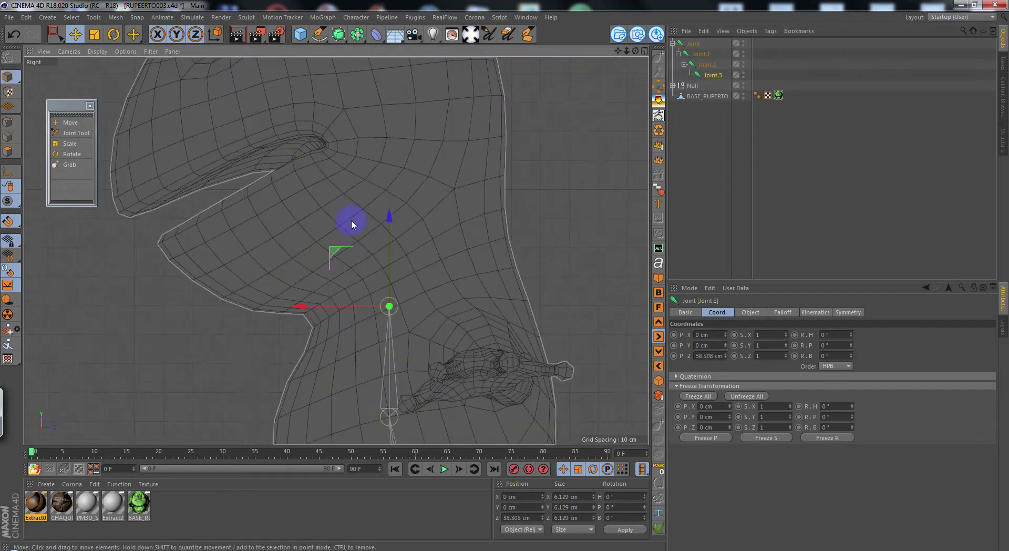
pyautogui.moveTo(345, 249); pyautogui.dragTo(401, 309)
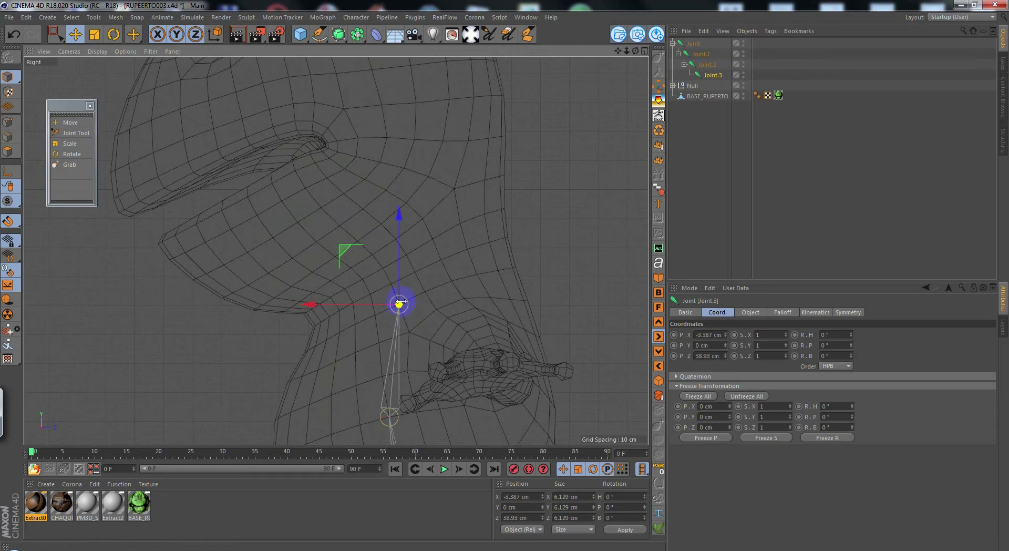
# - Extend the chain with a joint about 22.5 cm above the neck base and an end joint snapped to the top of the head
pyautogui.click(82, 133)
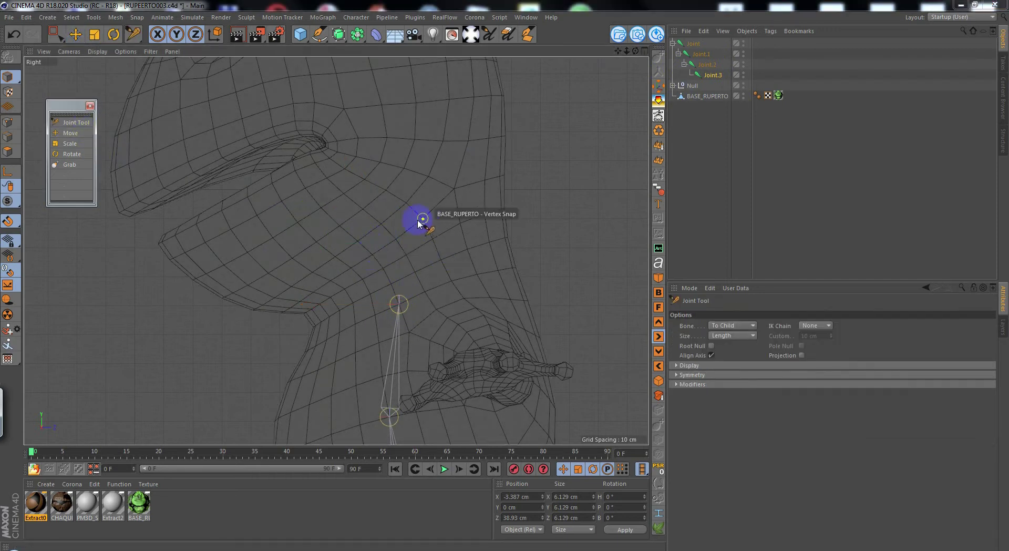
pyautogui.keyDown('ctrl'); pyautogui.click(397, 241); pyautogui.keyUp('ctrl')
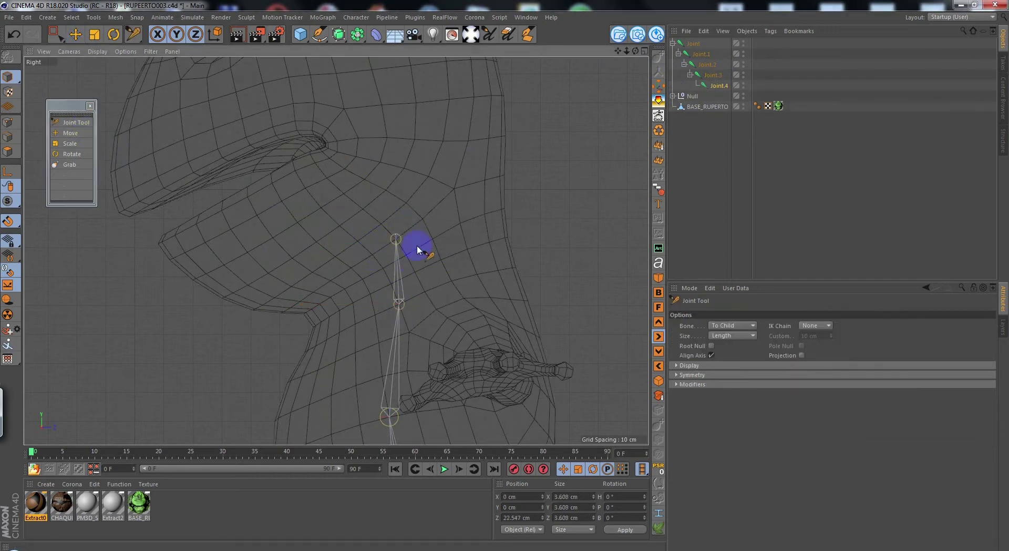
pyautogui.scroll(-4, 397, 251)
pyautogui.keyDown('alt'); pyautogui.moveTo(430, 201); pyautogui.dragTo(440, 252, button='middle'); pyautogui.keyUp('alt')
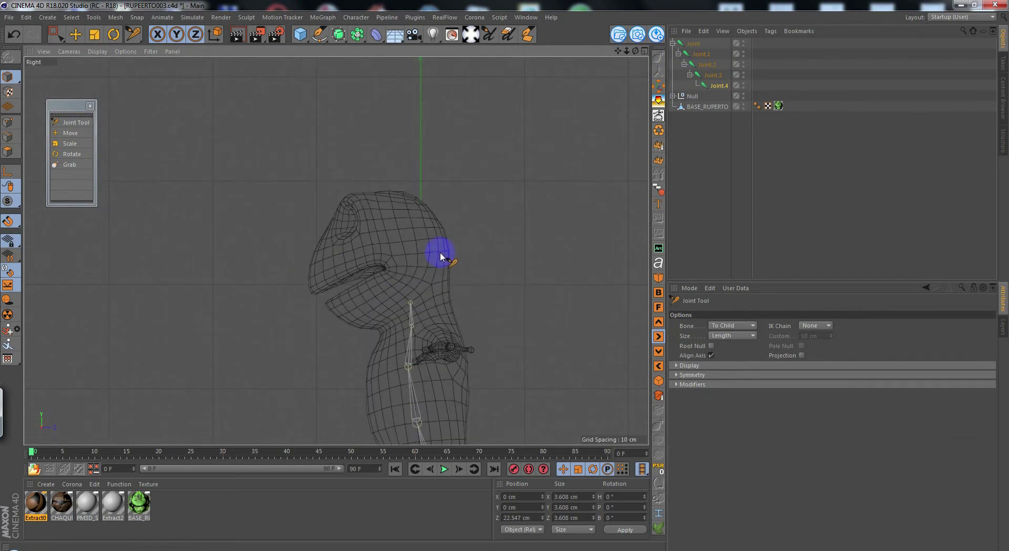
pyautogui.scroll(4, 389, 205)
pyautogui.scroll(1, 389, 204)
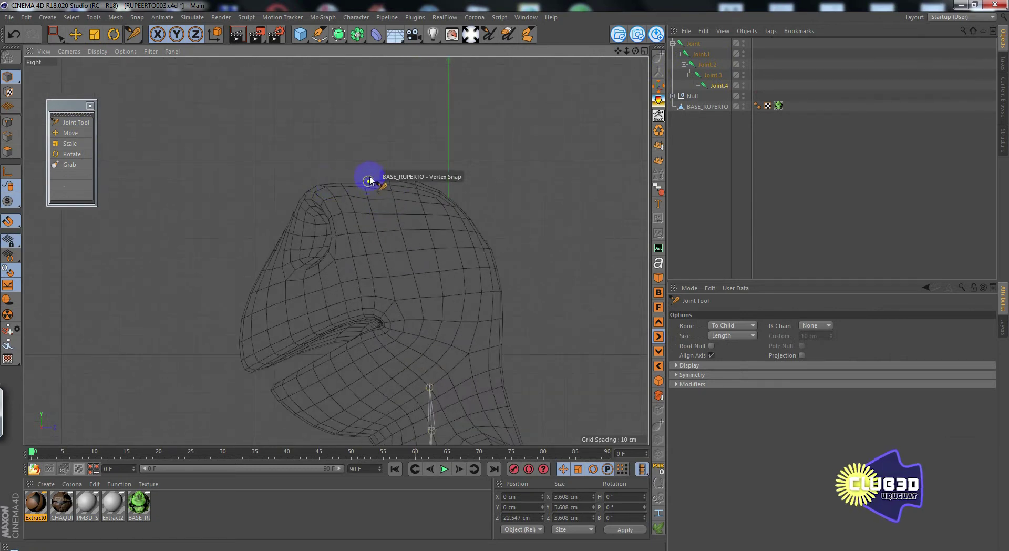
pyautogui.keyDown('ctrl'); pyautogui.click(367, 181); pyautogui.keyUp('ctrl')
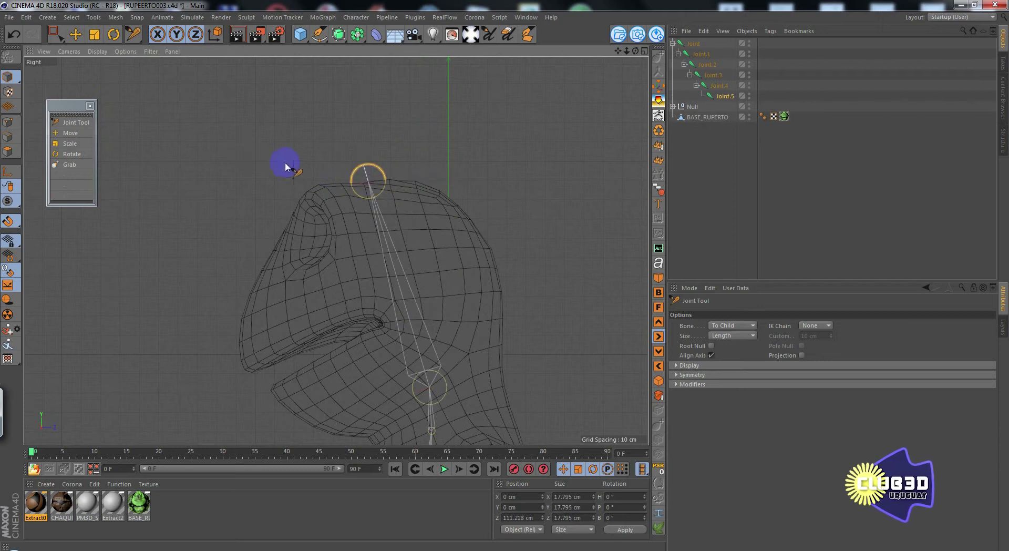
# - Return to the front view, swap the Joint Tool for the Move tool, and save the project under its current name
pyautogui.scroll(-6, 305, 172)
pyautogui.scroll(5, 360, 287)
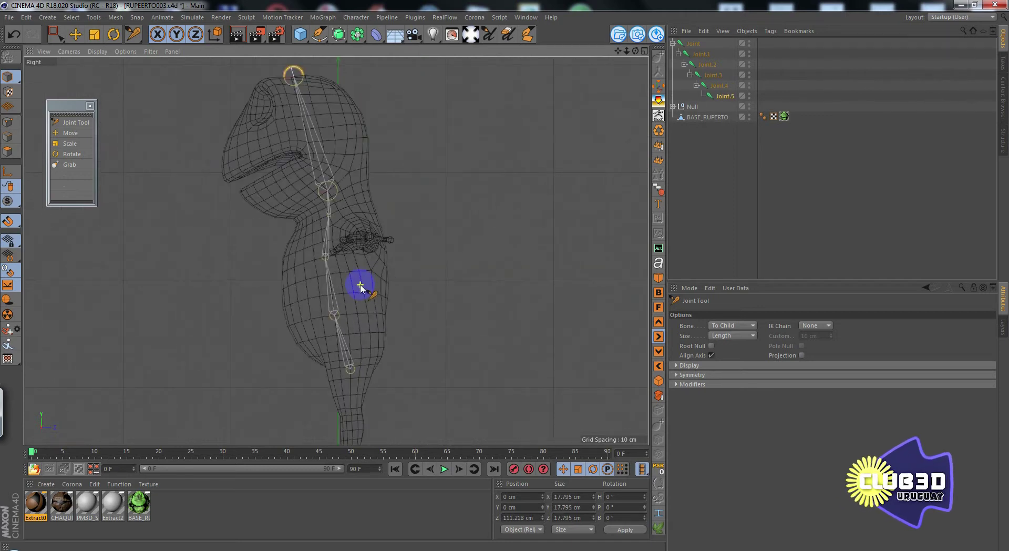
pyautogui.click(659, 308)
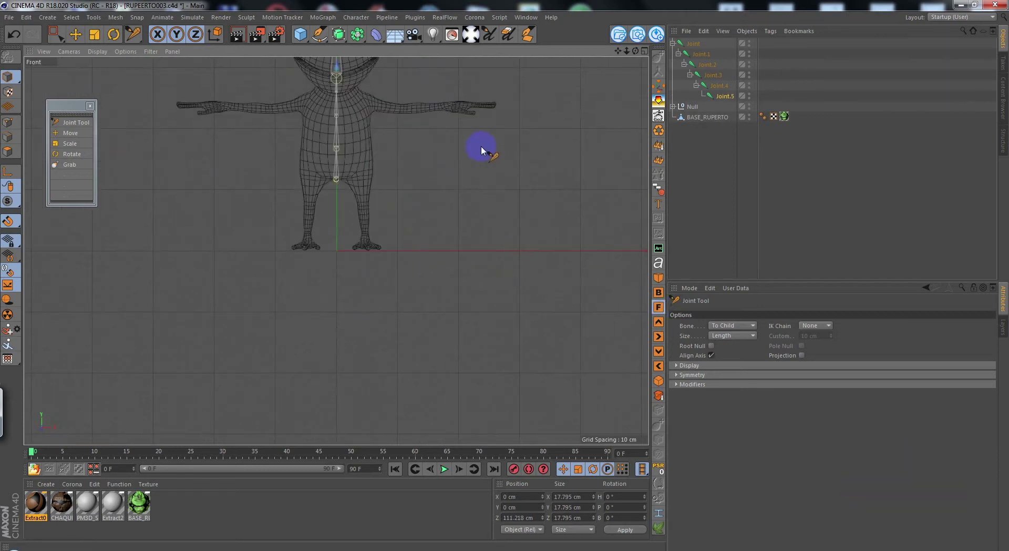
pyautogui.keyDown('alt'); pyautogui.moveTo(481, 146); pyautogui.dragTo(480, 306, button='middle'); pyautogui.keyUp('alt')
pyautogui.scroll(5, 353, 317)
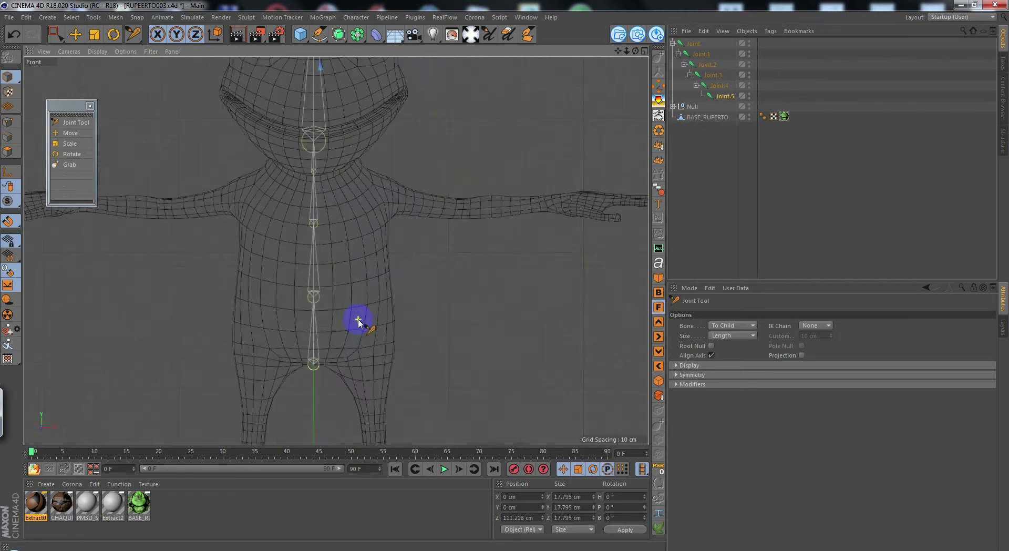
pyautogui.click(75, 34)
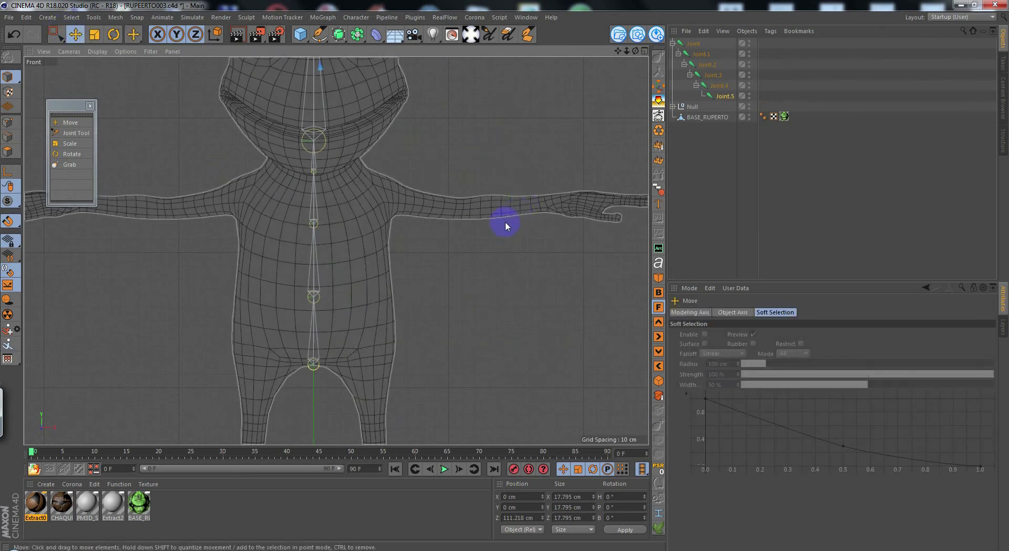
pyautogui.keyDown('alt'); pyautogui.moveTo(492, 187); pyautogui.dragTo(428, 146, button='middle'); pyautogui.keyUp('alt')
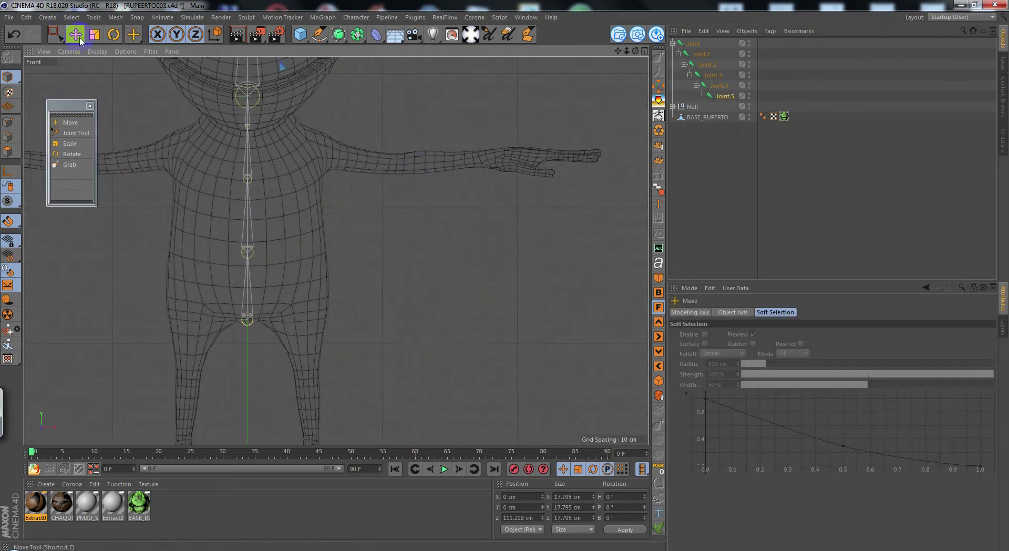
pyautogui.click(9, 18)
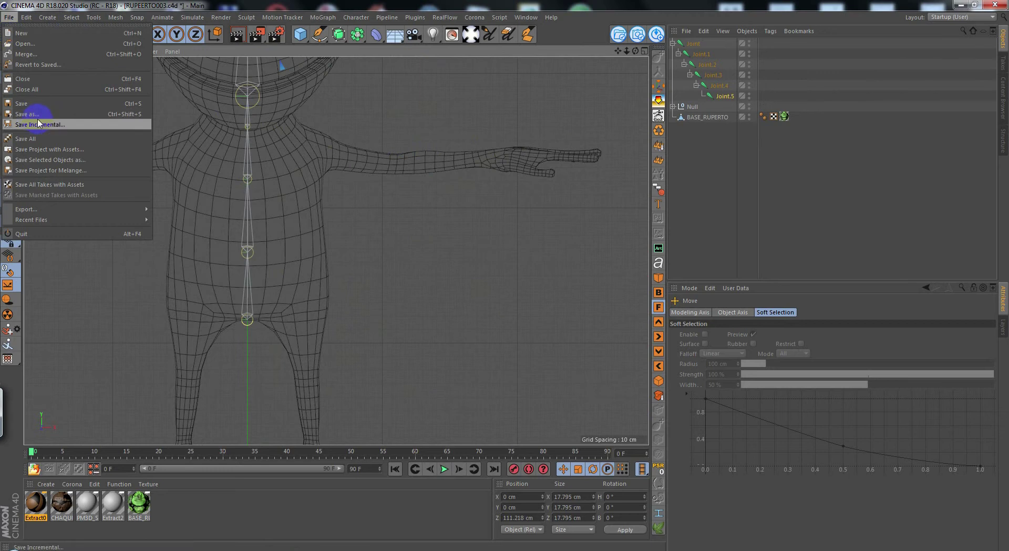
pyautogui.click(21, 103)
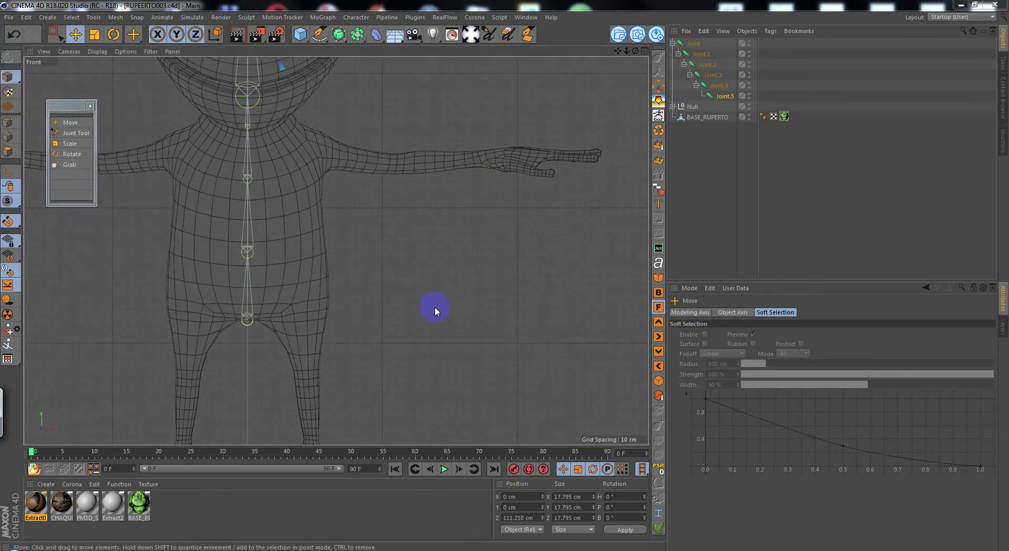
# - Rename the root joint of the chain to HIP
pyautogui.keyDown('alt'); pyautogui.moveTo(430, 269); pyautogui.dragTo(470, 379, button='middle'); pyautogui.keyUp('alt')
pyautogui.scroll(-8, 435, 342)
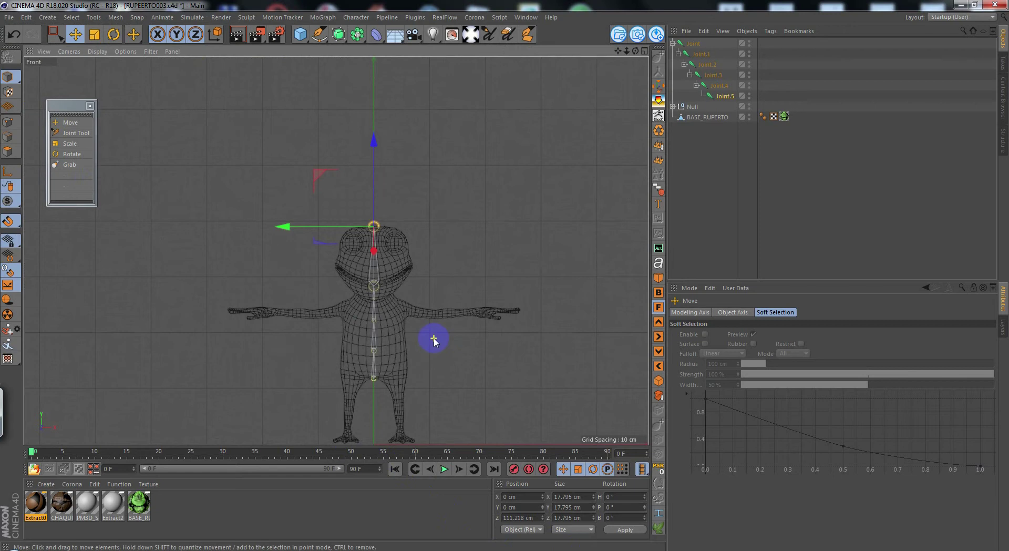
pyautogui.scroll(3, 439, 338)
pyautogui.keyDown('alt'); pyautogui.moveTo(450, 333); pyautogui.dragTo(433, 309, button='middle'); pyautogui.keyUp('alt')
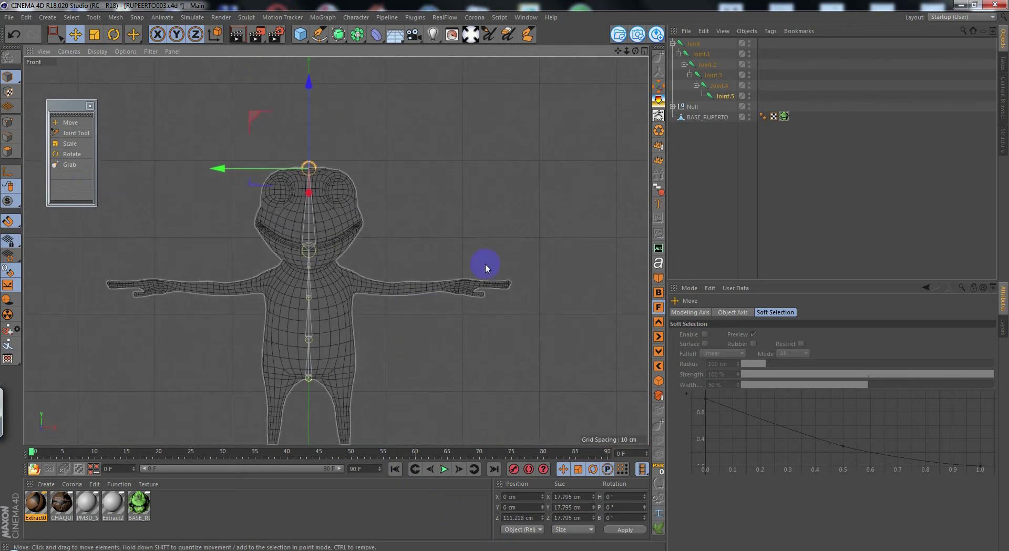
pyautogui.doubleClick(694, 44)
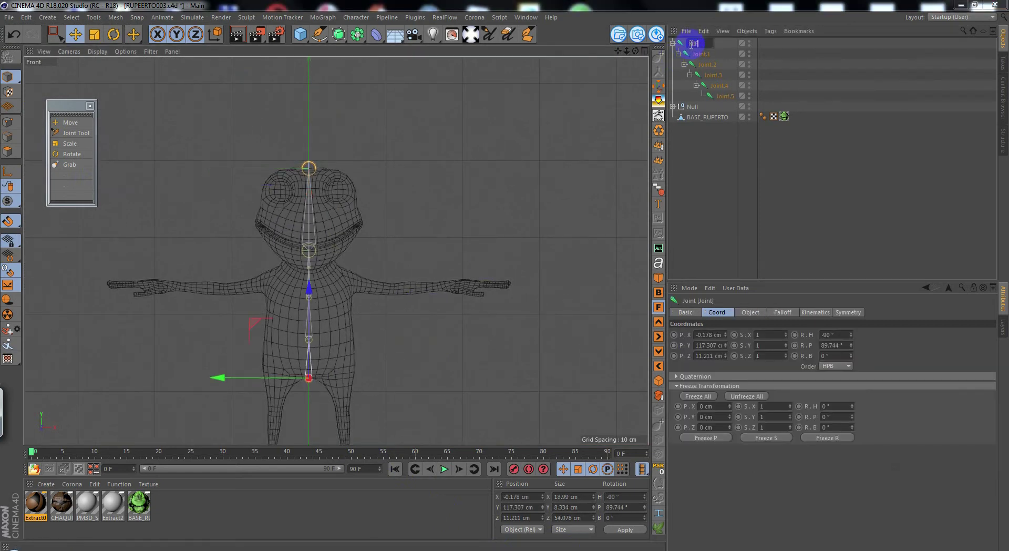
pyautogui.press('Return')
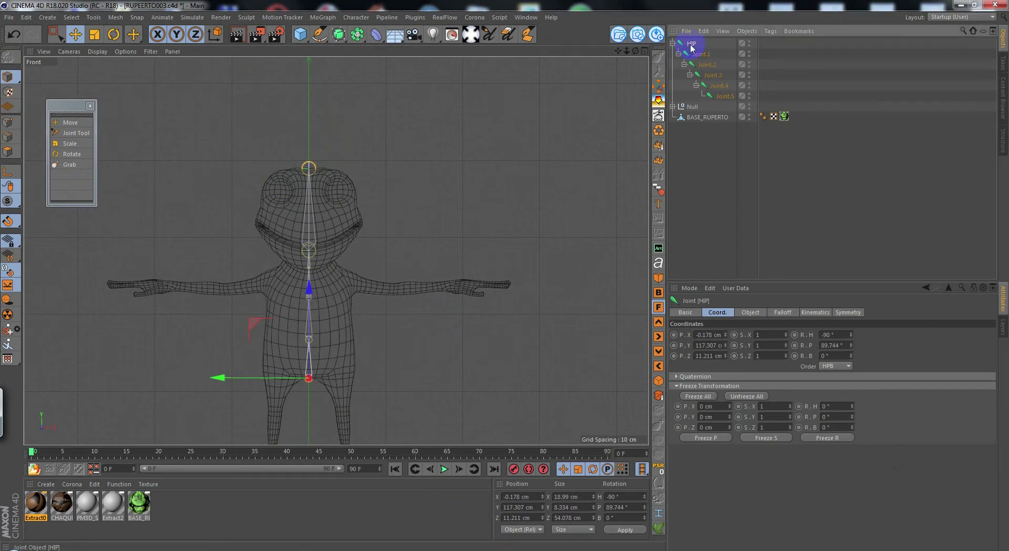
# - Rename both joints between the hip and the neck base to SPINE
pyautogui.doubleClick(705, 54)
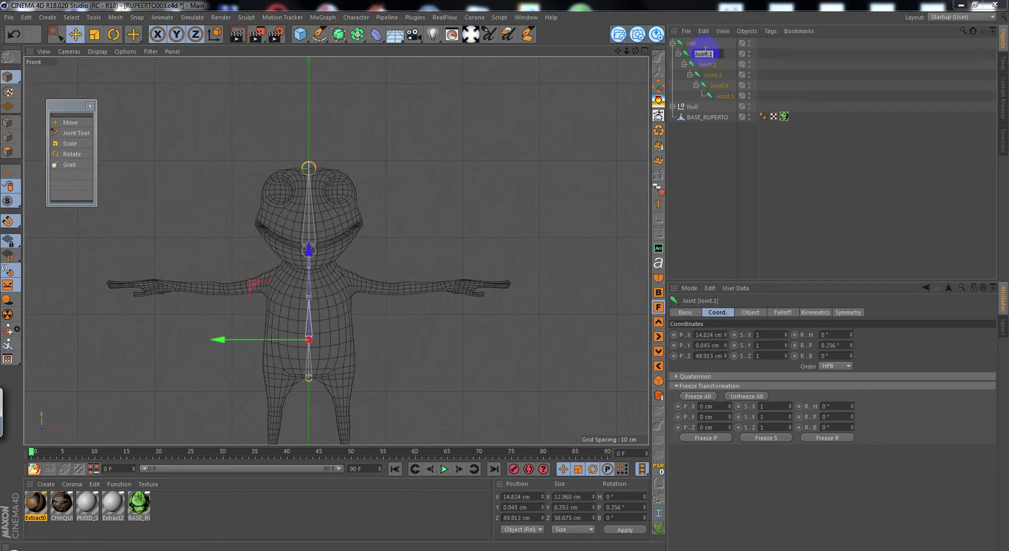
pyautogui.write('SPINE')
pyautogui.press('Return')
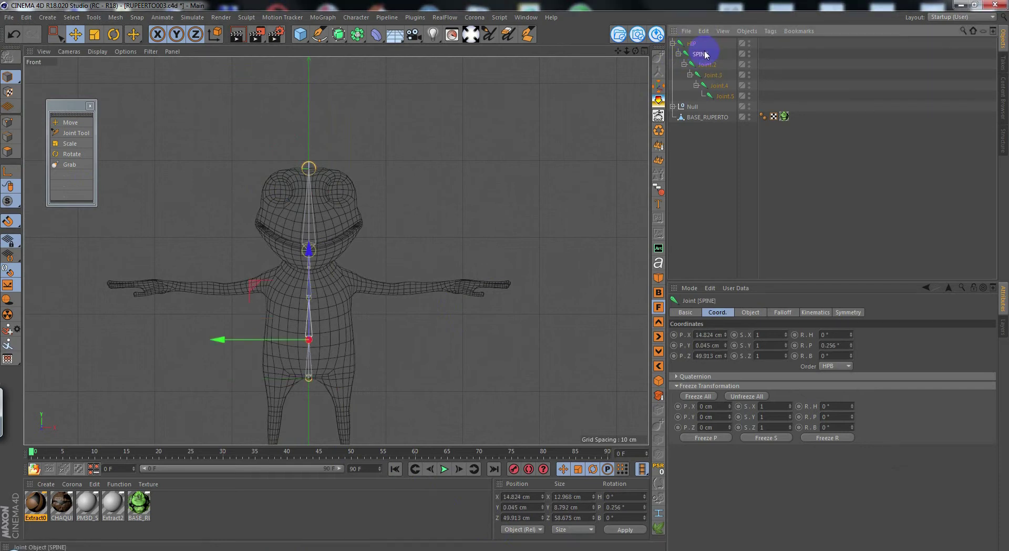
pyautogui.doubleClick(706, 64)
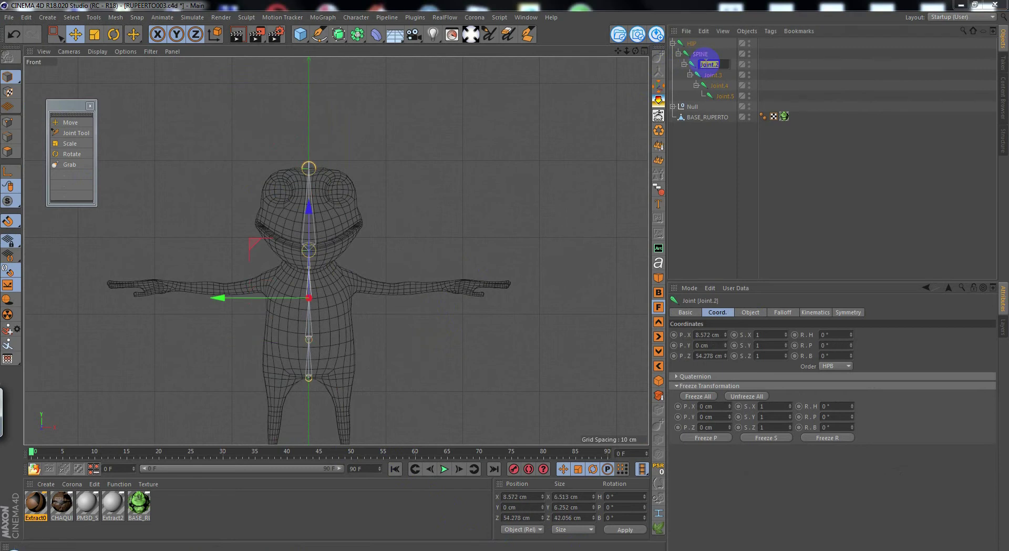
pyautogui.write('SPINE')
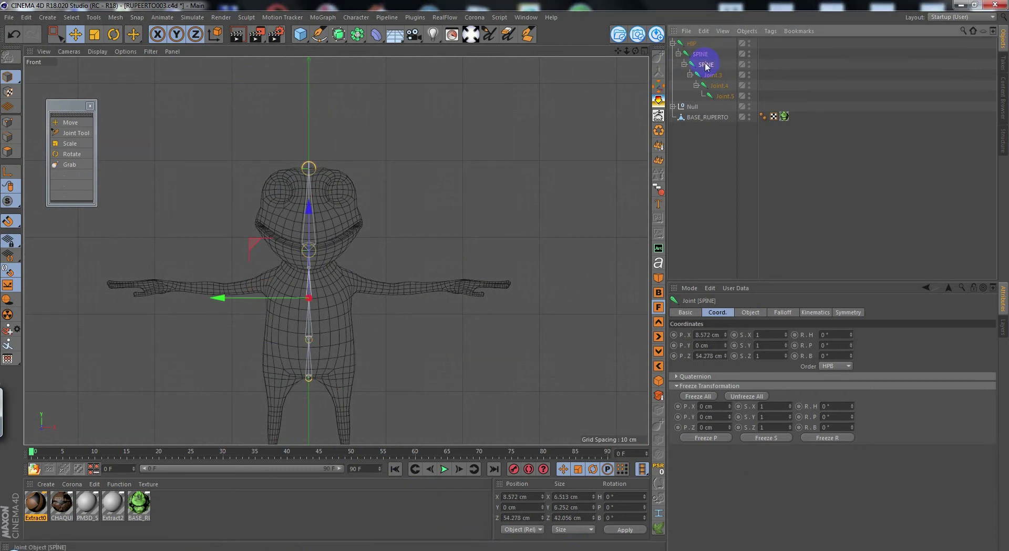
# - Rename the joint at the neck base to NECK and its child joint to HEAD
pyautogui.click(713, 76)
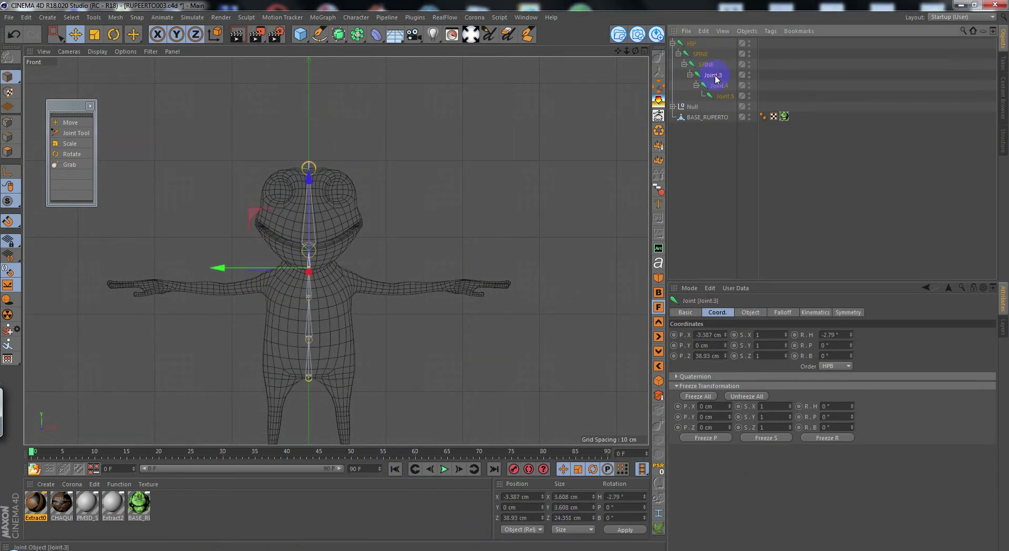
pyautogui.doubleClick(714, 76)
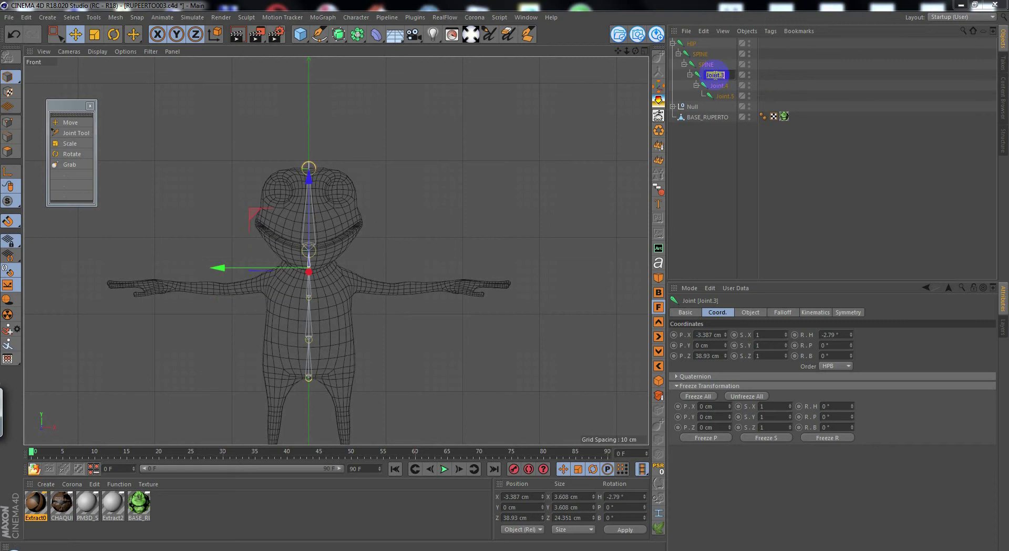
pyautogui.write('NECK')
pyautogui.press('Return')
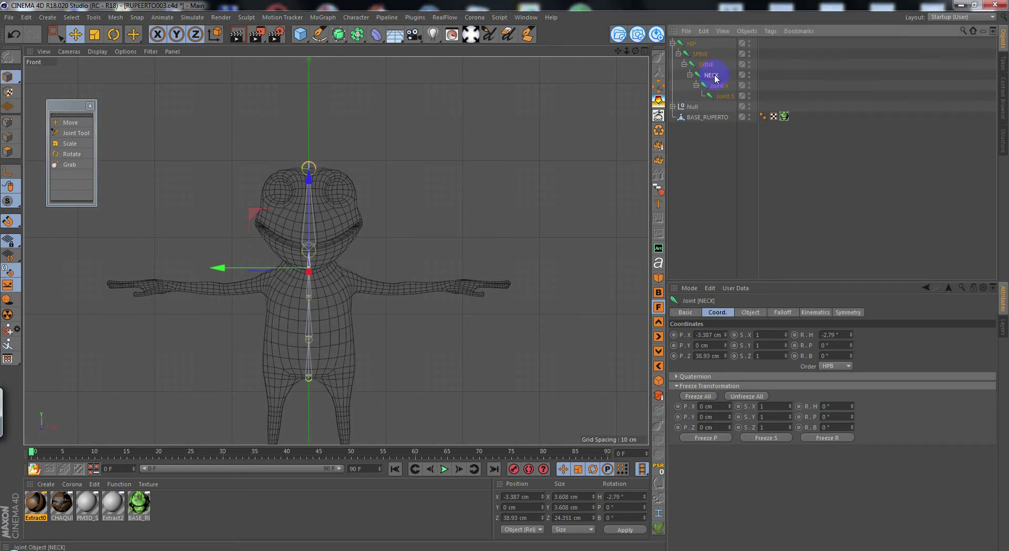
pyautogui.doubleClick(718, 84)
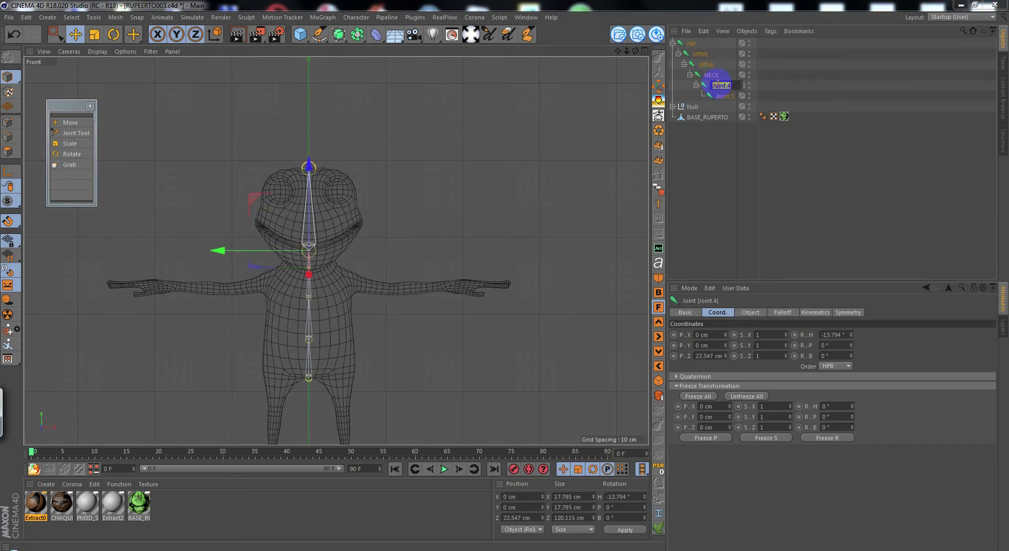
pyautogui.write('HEAD')
pyautogui.press('Return')
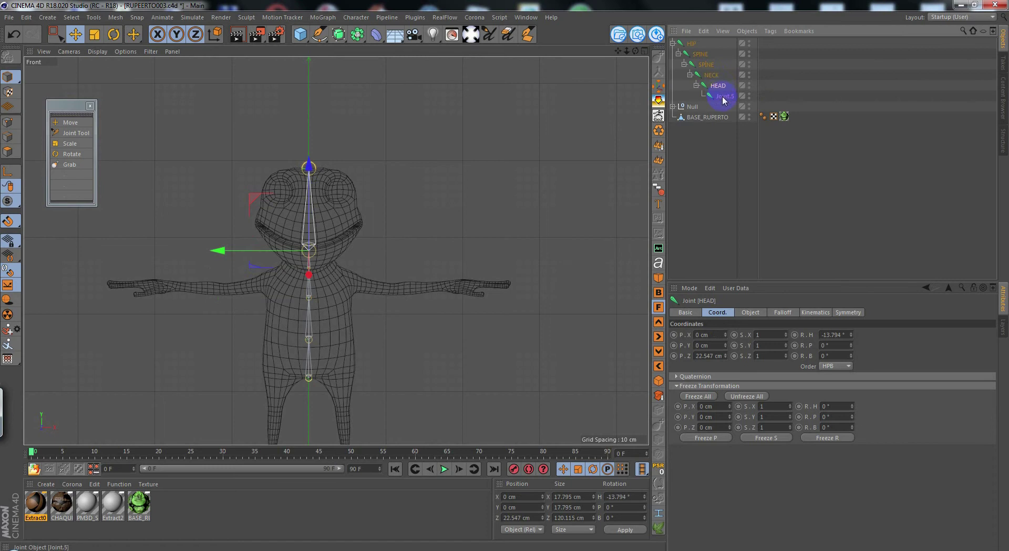
# - Rename the joint at the top of the head to HEAD FIN and the upper spine joint to CHEST
pyautogui.doubleClick(724, 96)
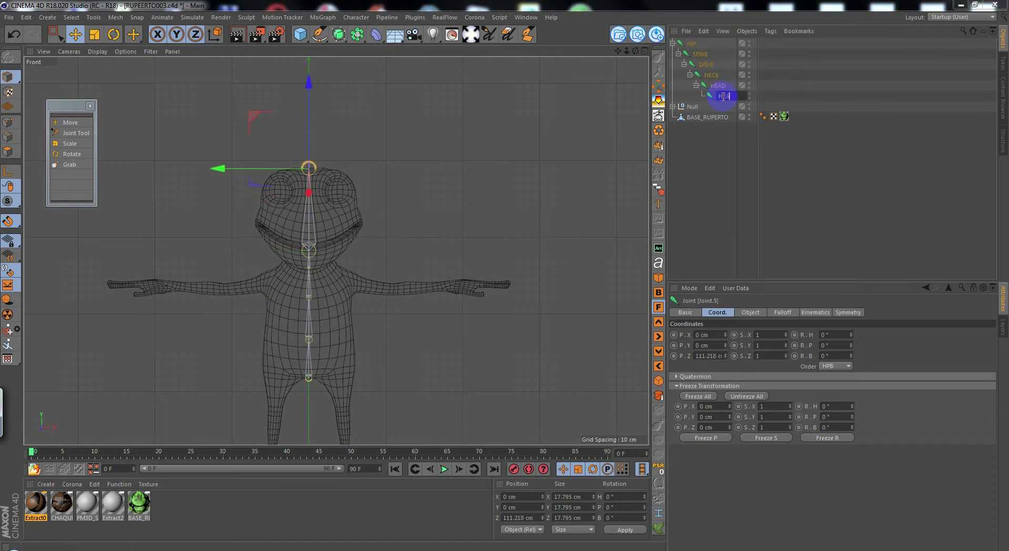
pyautogui.write('HEAD FIN')
pyautogui.press('Return')
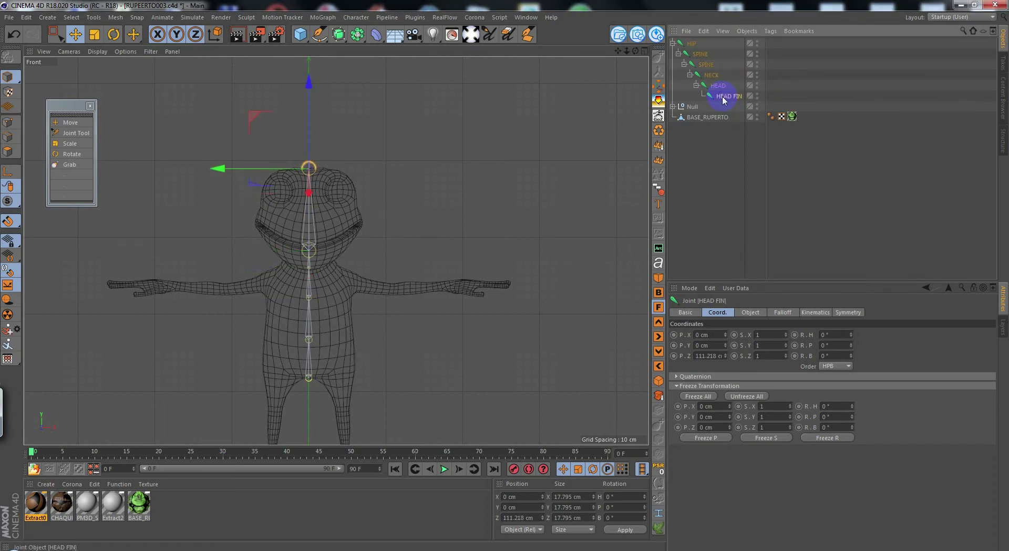
pyautogui.click(707, 65)
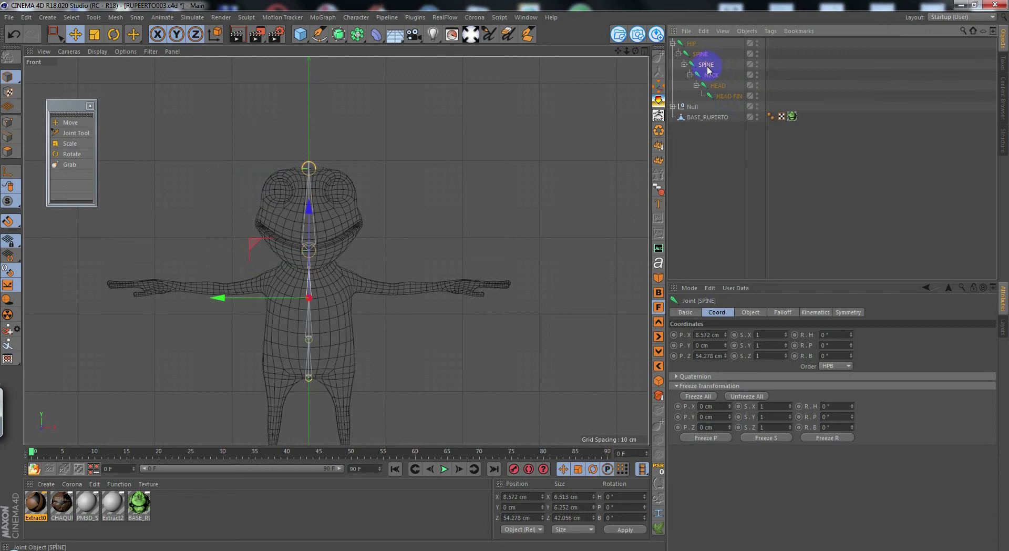
pyautogui.doubleClick(708, 65)
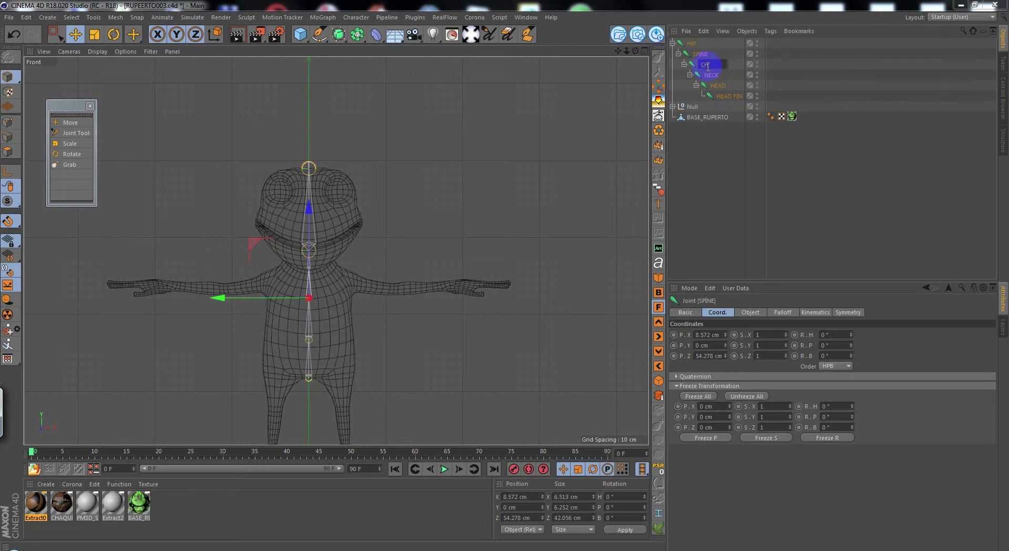
pyautogui.press('Return')
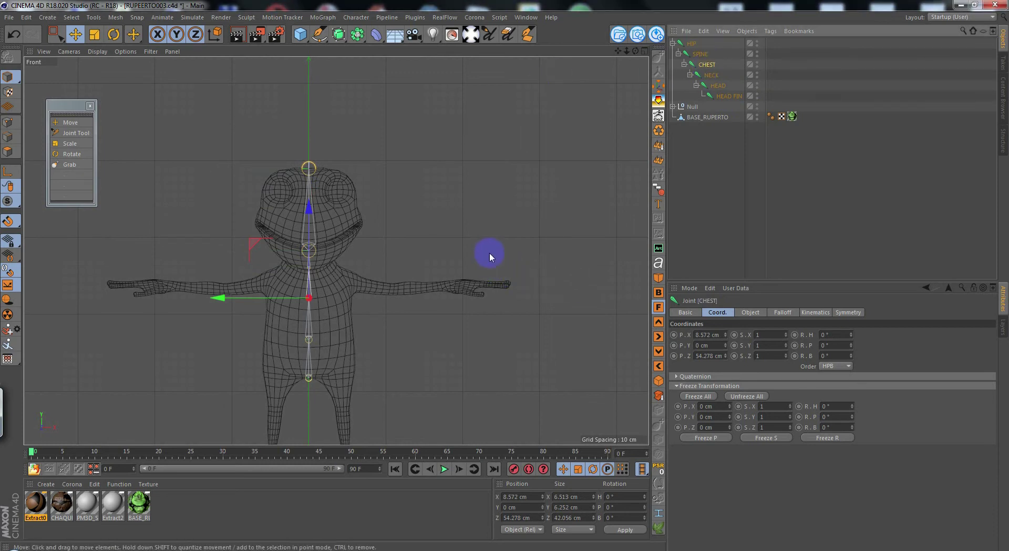
# - With nothing selected, place a separate joint at the top of the left thigh in the front view, at about X 44.2, Y 123.1 cm
pyautogui.keyDown('alt'); pyautogui.moveTo(485, 221); pyautogui.dragTo(518, 172, button='middle'); pyautogui.keyUp('alt')
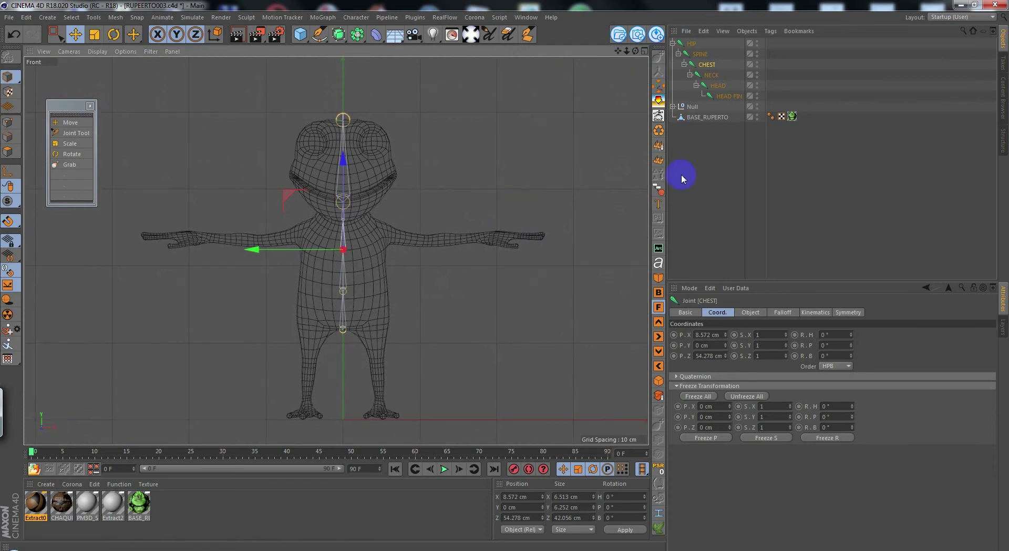
pyautogui.click(734, 169)
pyautogui.keyDown('alt'); pyautogui.moveTo(513, 252); pyautogui.dragTo(506, 191, button='middle'); pyautogui.keyUp('alt')
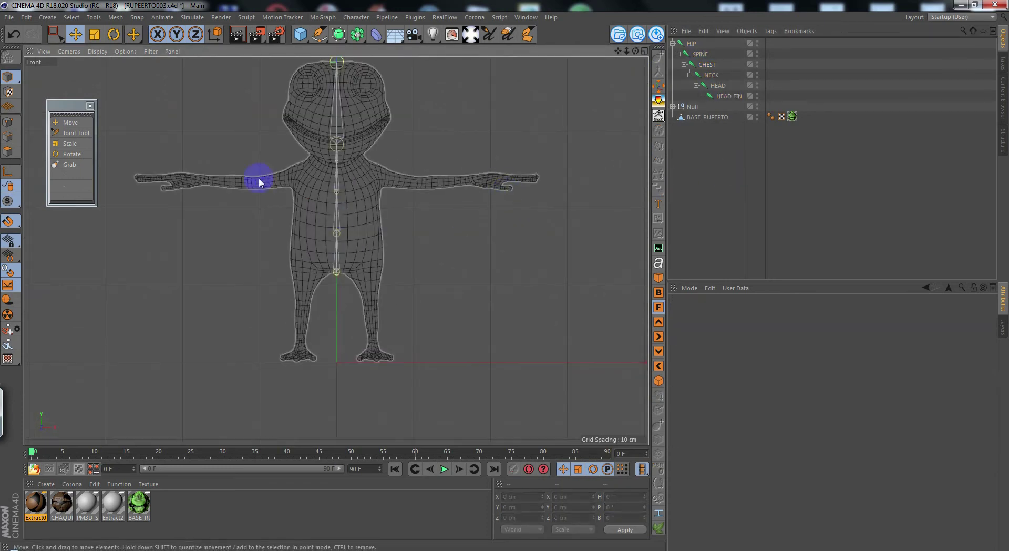
pyautogui.click(74, 133)
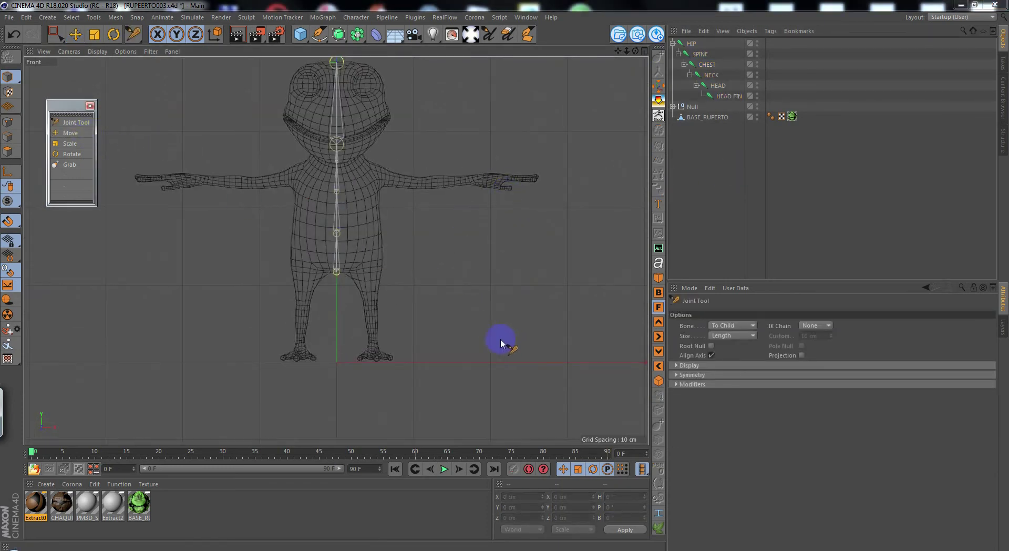
pyautogui.scroll(6, 395, 299)
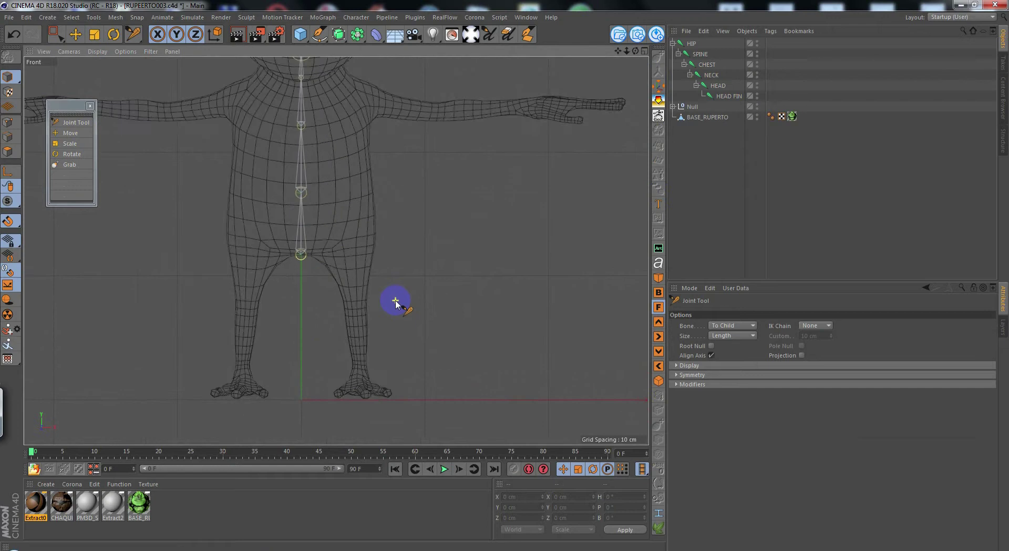
pyautogui.keyDown('ctrl'); pyautogui.click(348, 241); pyautogui.keyUp('ctrl')
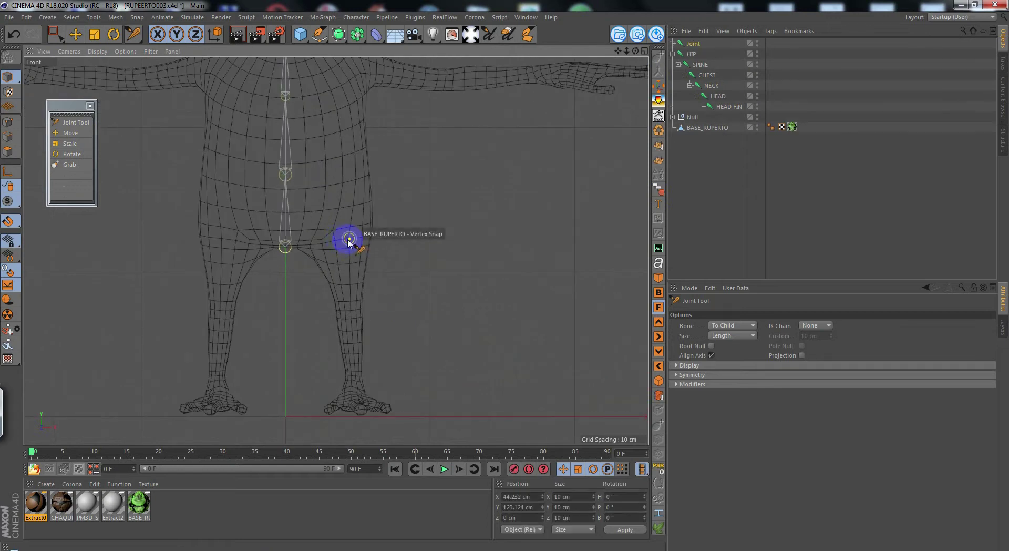
# - In the right view, move the new thigh joint back into the middle of the leg, at about Y 126.4, Z 11.2 cm
pyautogui.click(660, 339)
pyautogui.scroll(5, 345, 207)
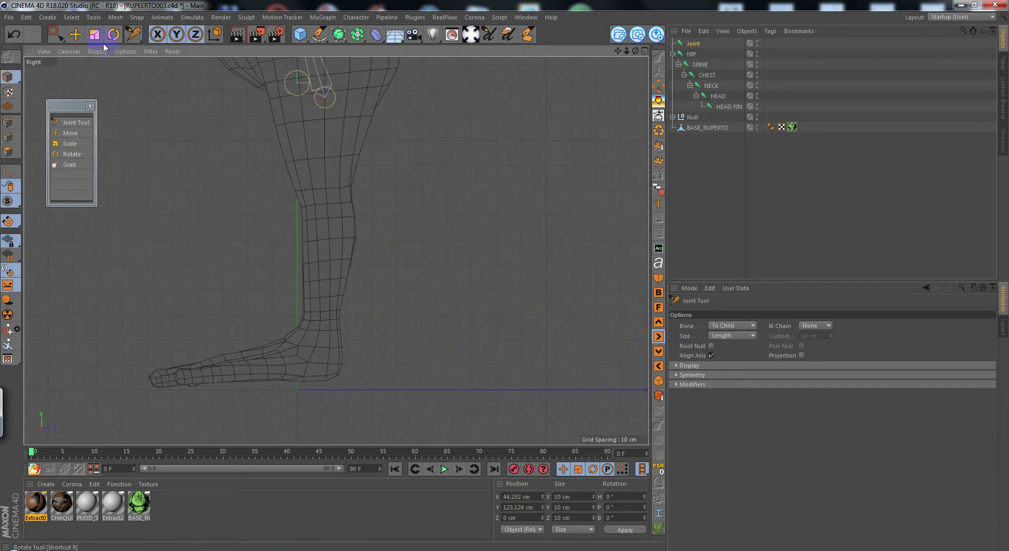
pyautogui.click(76, 35)
pyautogui.scroll(3, 410, 157)
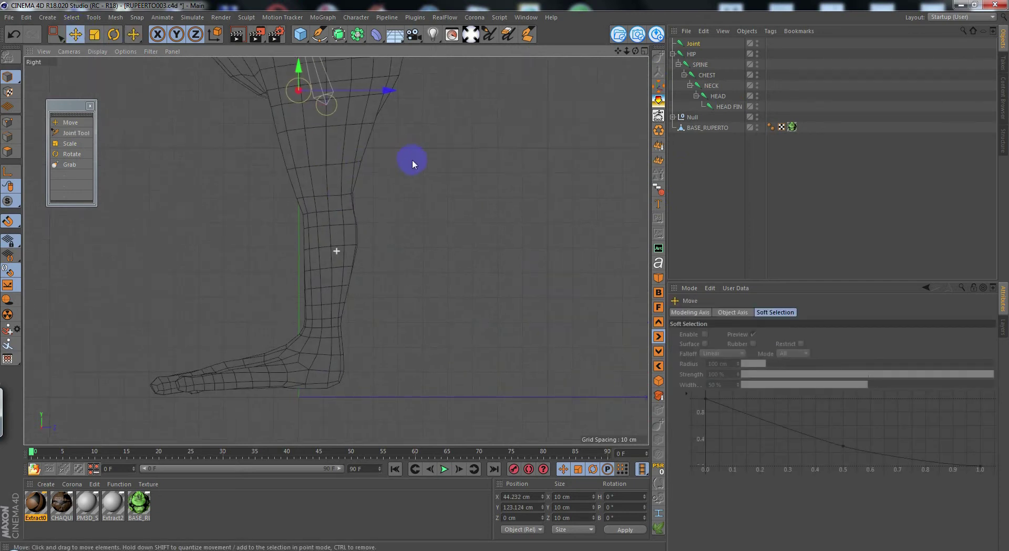
pyautogui.moveTo(371, 121); pyautogui.dragTo(339, 174)
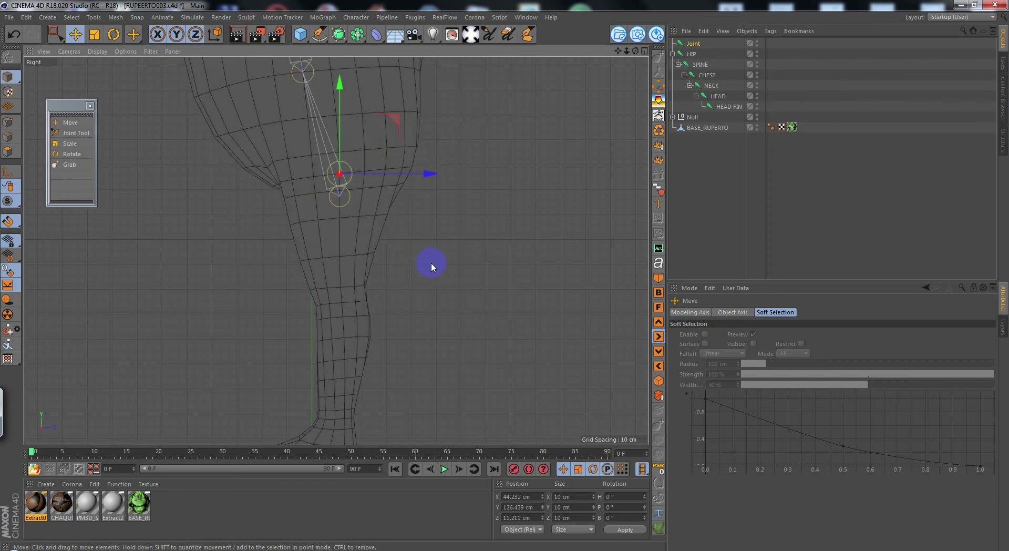
# - Extend the leg chain with the Joint Tool, adding joints at the knee, ankle, ball of the foot and toe tip
pyautogui.click(74, 132)
pyautogui.keyDown('alt'); pyautogui.moveTo(460, 330); pyautogui.dragTo(448, 229, button='middle'); pyautogui.keyUp('alt')
pyautogui.keyDown('ctrl'); pyautogui.click(317, 210); pyautogui.keyUp('ctrl')
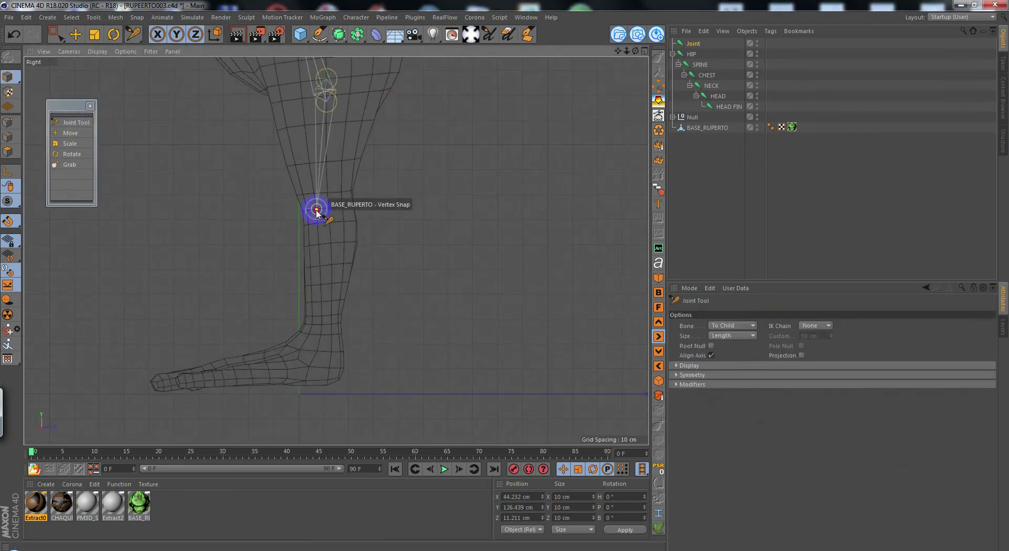
pyautogui.keyDown('ctrl'); pyautogui.click(323, 351); pyautogui.keyUp('ctrl')
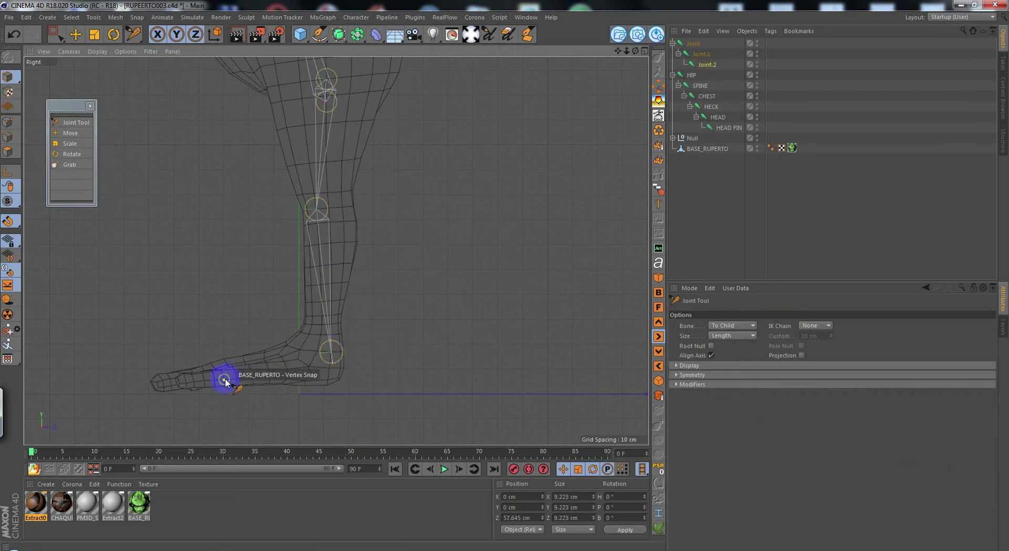
pyautogui.keyDown('ctrl'); pyautogui.click(252, 379); pyautogui.keyUp('ctrl')
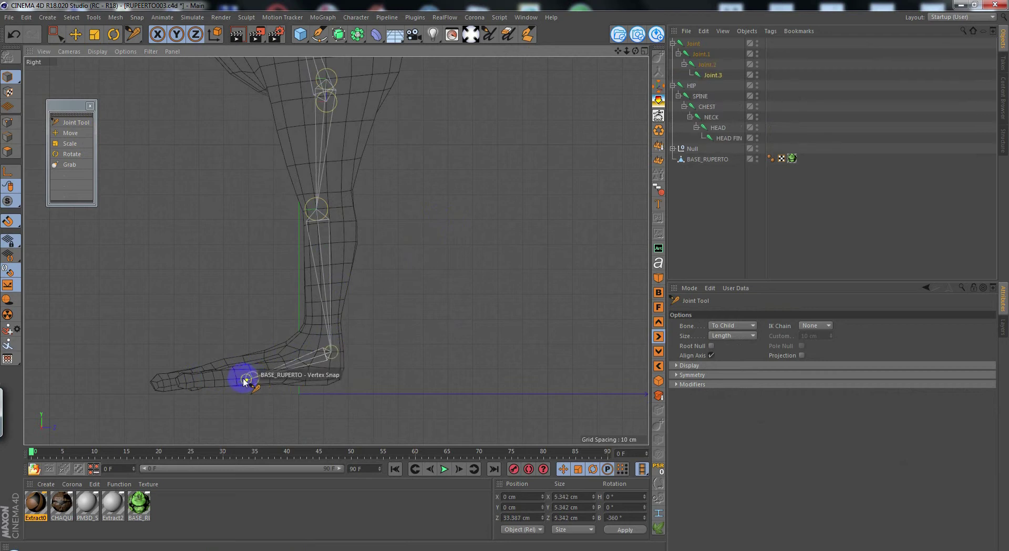
pyautogui.keyDown('ctrl'); pyautogui.click(149, 386); pyautogui.keyUp('ctrl')
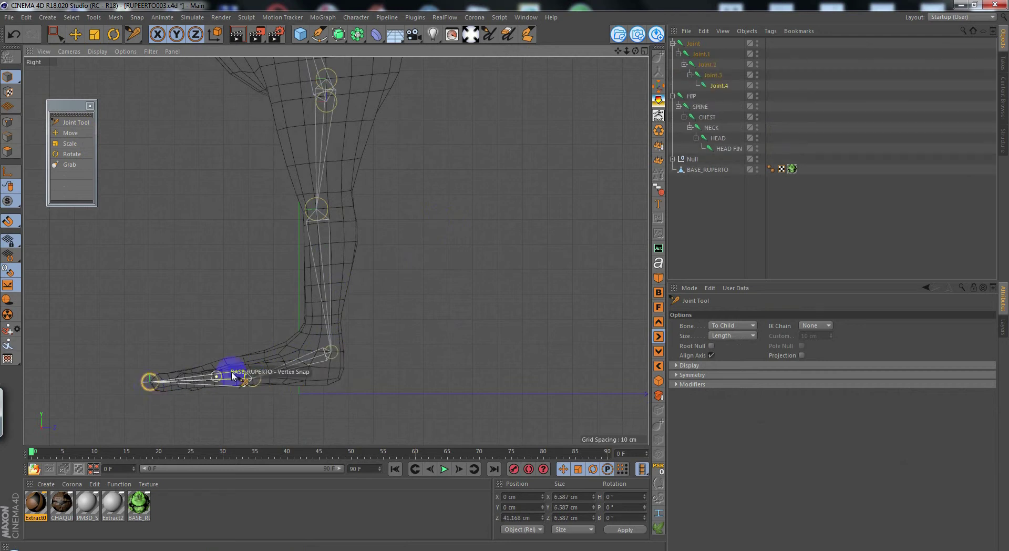
# - In the perspective view, move the left ankle joint about 3.8 cm outward along its X axis
pyautogui.click(659, 278)
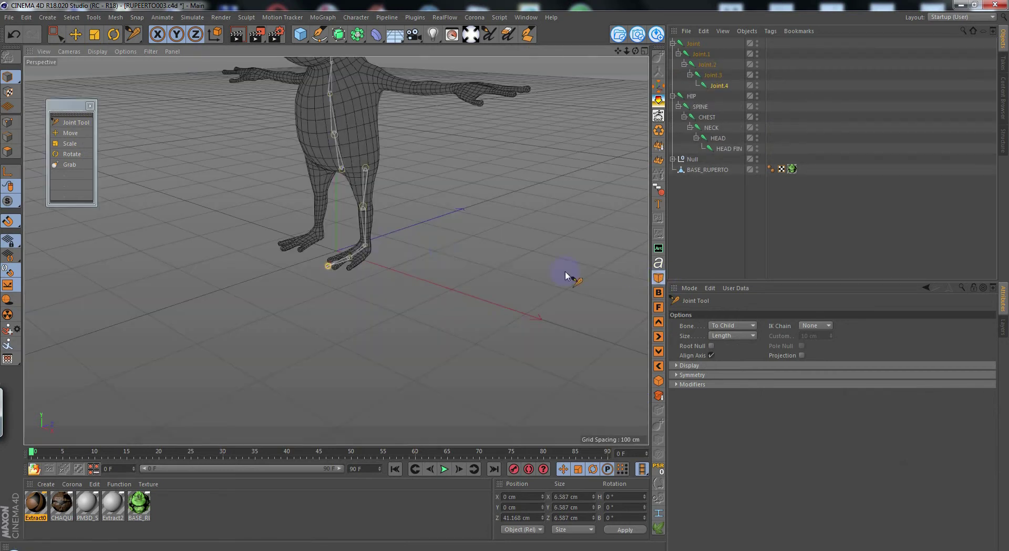
pyautogui.scroll(8, 360, 225)
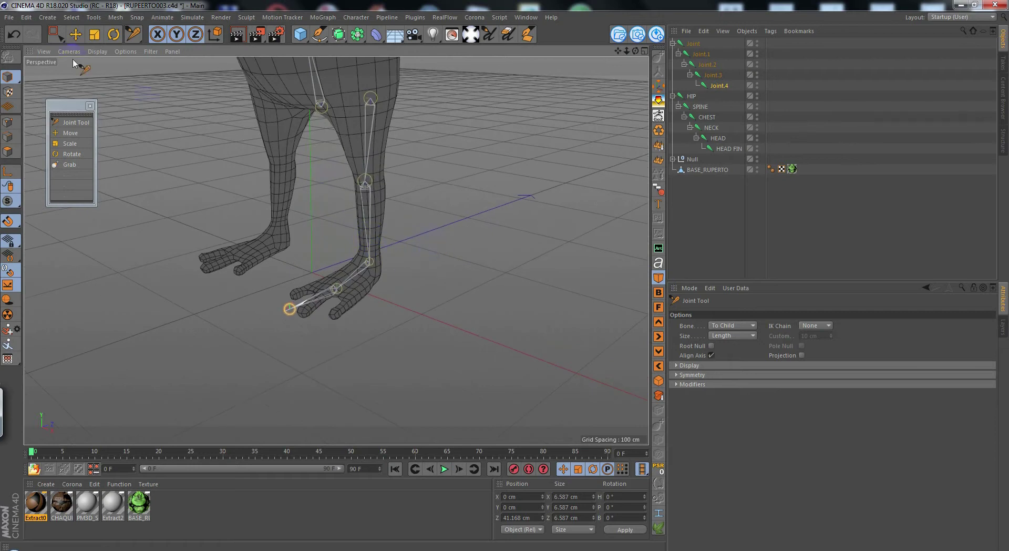
pyautogui.click(75, 34)
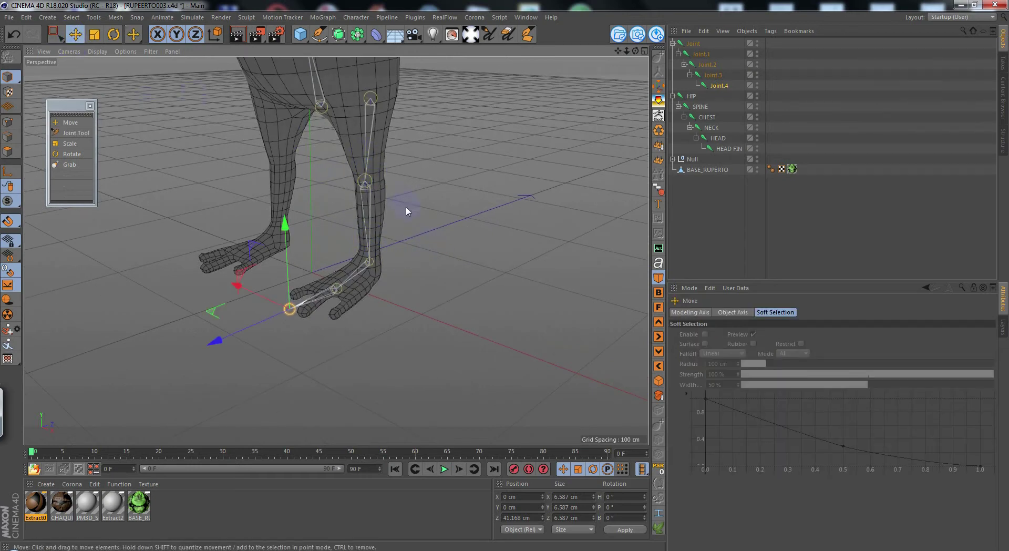
pyautogui.keyDown('alt'); pyautogui.moveTo(406, 207); pyautogui.dragTo(478, 190); pyautogui.keyUp('alt')
pyautogui.scroll(5, 390, 164)
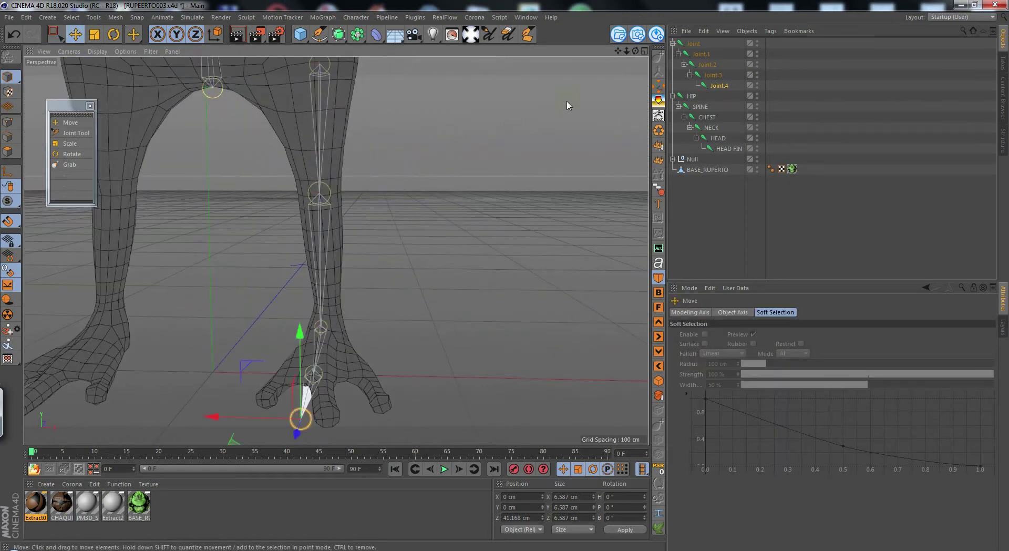
pyautogui.click(696, 46)
pyautogui.keyDown('alt'); pyautogui.moveTo(483, 146); pyautogui.dragTo(505, 169, button='middle'); pyautogui.keyUp('alt')
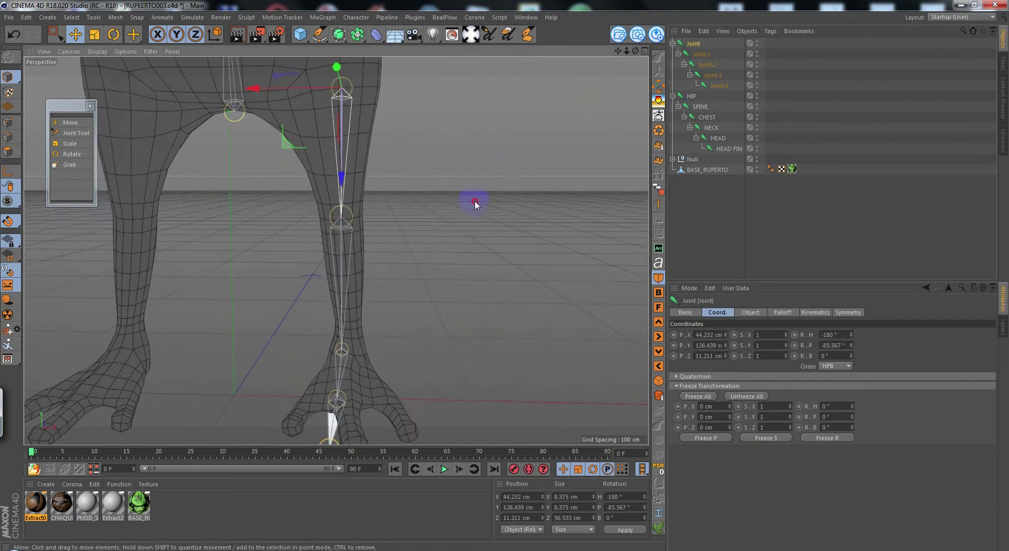
pyautogui.keyDown('alt'); pyautogui.moveTo(474, 204); pyautogui.dragTo(516, 196); pyautogui.keyUp('alt')
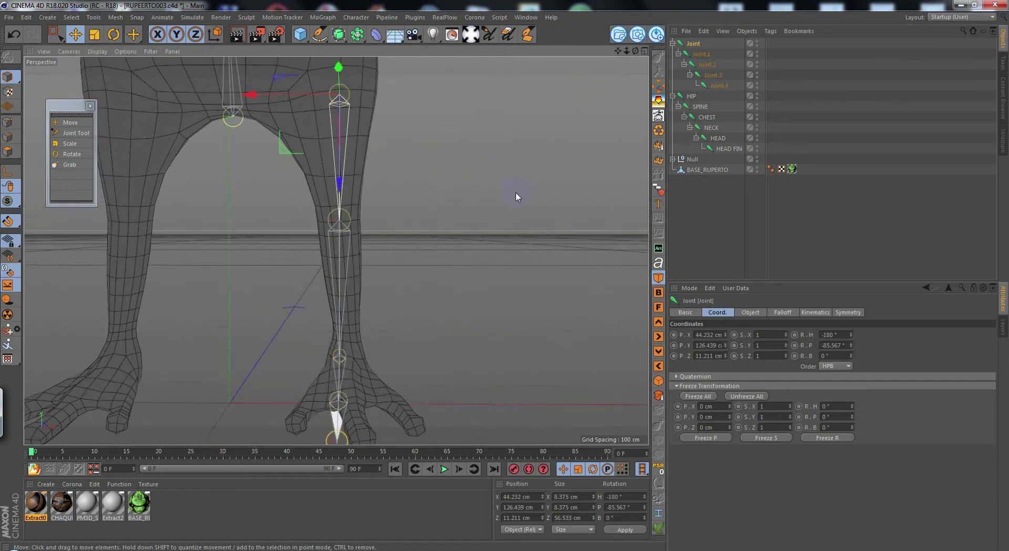
pyautogui.click(701, 54)
pyautogui.click(707, 64)
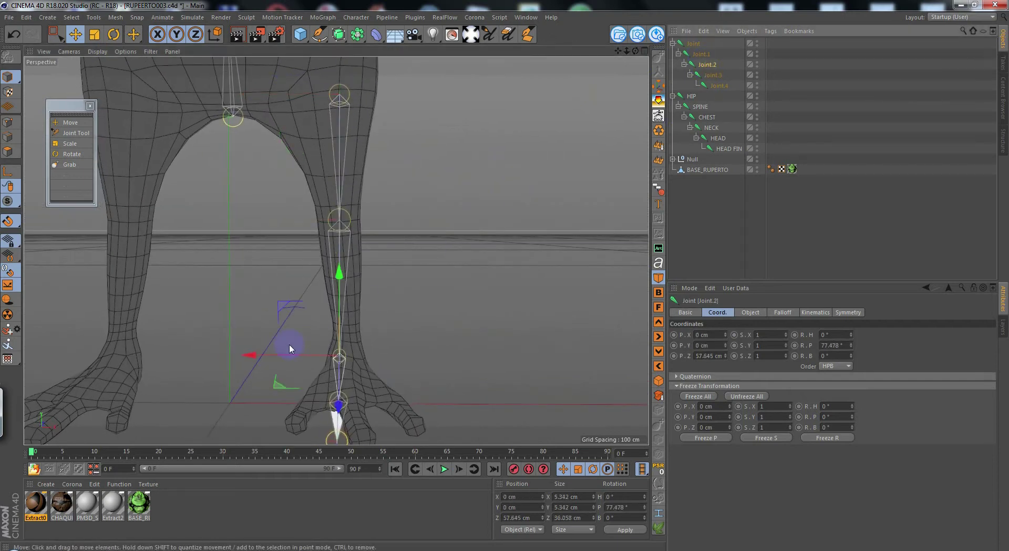
pyautogui.moveTo(255, 354); pyautogui.dragTo(266, 358)
# - Move the last foot joint about 3.1 cm sideways to snap it to the tip of the middle toe
pyautogui.keyDown('alt'); pyautogui.moveTo(398, 317); pyautogui.dragTo(391, 240, button='middle'); pyautogui.keyUp('alt')
pyautogui.keyDown('alt'); pyautogui.moveTo(391, 241); pyautogui.dragTo(387, 337); pyautogui.keyUp('alt')
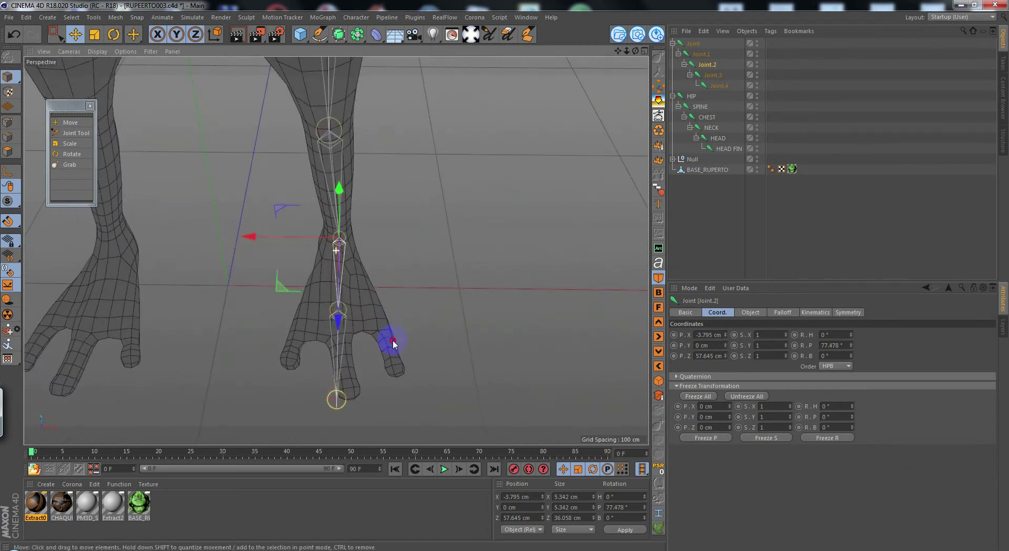
pyautogui.click(712, 78)
pyautogui.keyDown('alt'); pyautogui.moveTo(474, 270); pyautogui.dragTo(552, 212); pyautogui.keyUp('alt')
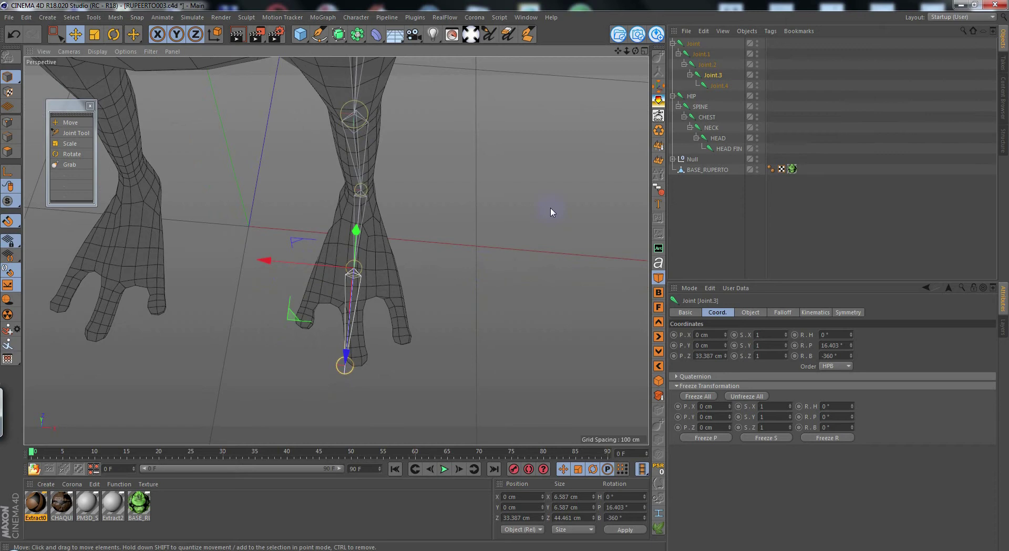
pyautogui.click(719, 86)
pyautogui.scroll(4, 326, 378)
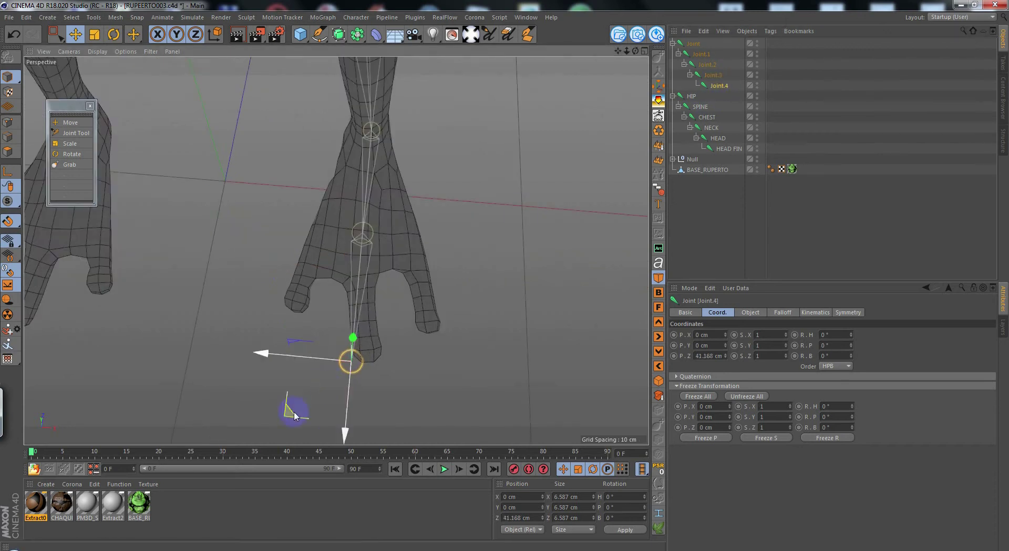
pyautogui.moveTo(294, 415); pyautogui.dragTo(304, 415)
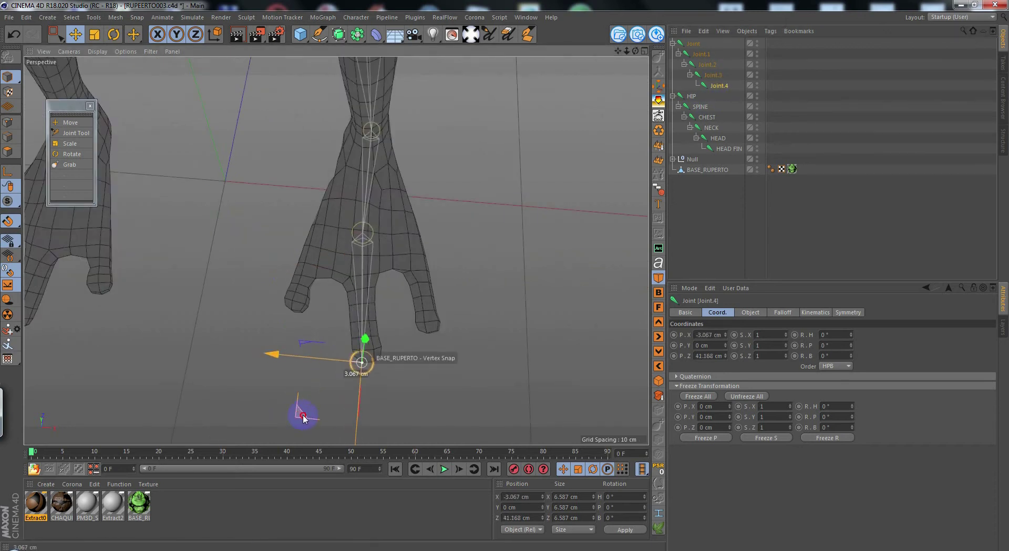
# - Rename the root joint of the leg chain to L_PIERNA
pyautogui.scroll(-4, 322, 359)
pyautogui.keyDown('alt'); pyautogui.moveTo(372, 341); pyautogui.dragTo(390, 237); pyautogui.keyUp('alt')
pyautogui.scroll(-3, 442, 208)
pyautogui.click(694, 43)
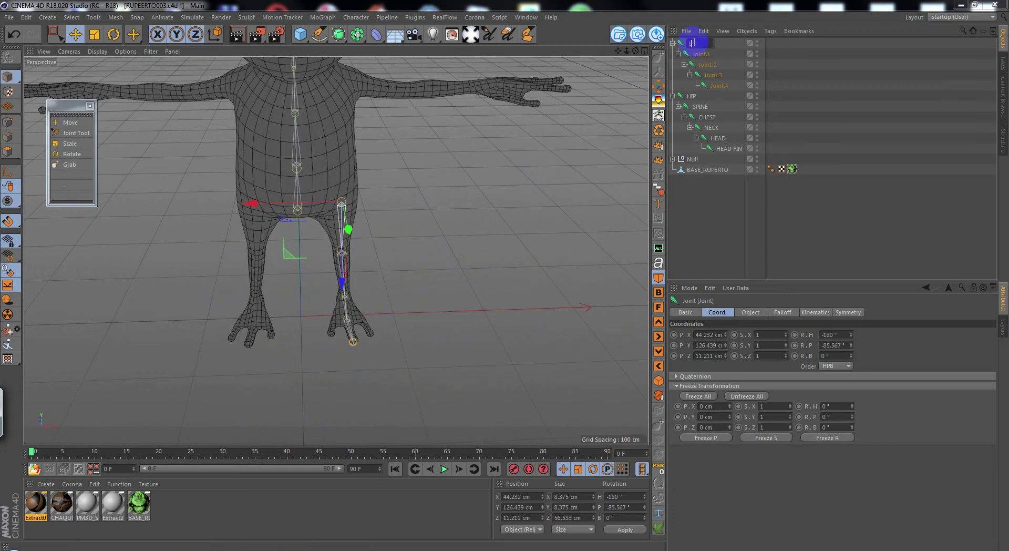
pyautogui.write('L_PIERNA')
pyautogui.press('Return')
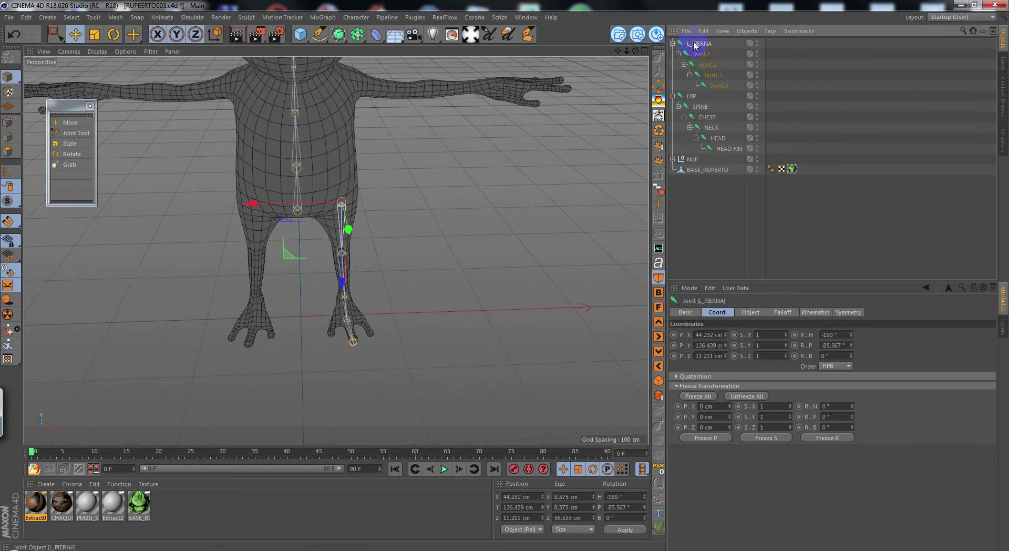
# - Rename the knee joint to L_PANTORRILA and the ankle joint to L_PIE
pyautogui.doubleClick(702, 54)
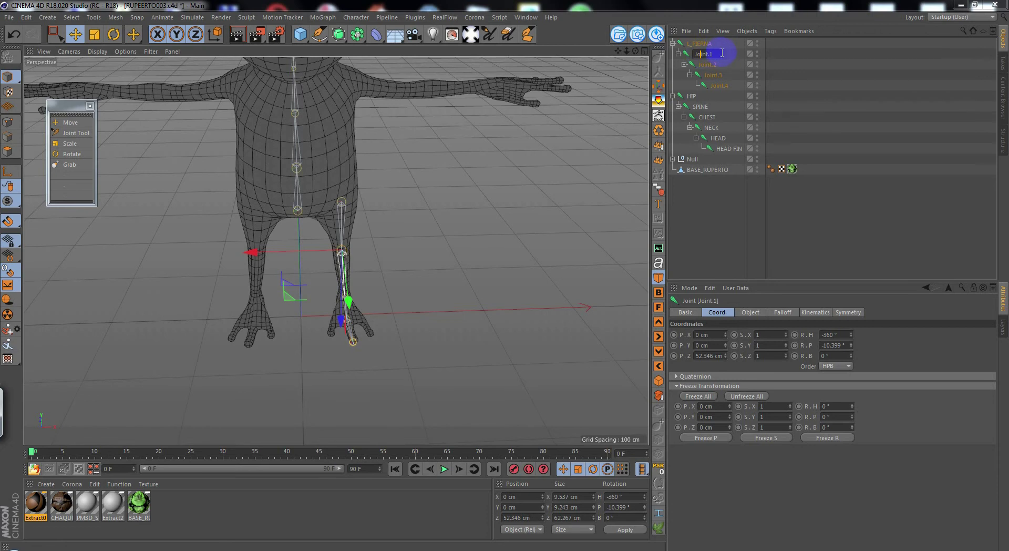
pyautogui.write('L_PANTORRILA')
pyautogui.press('Return')
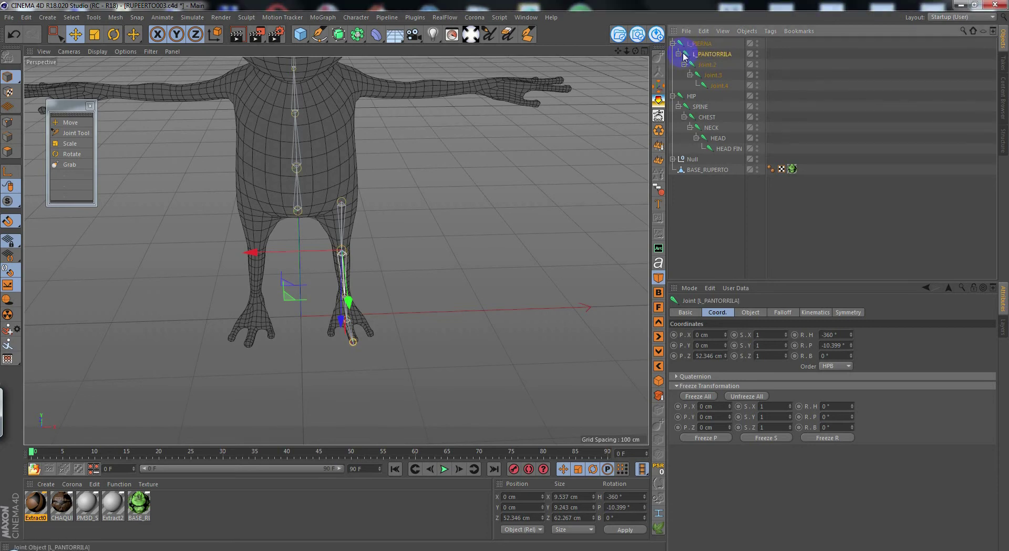
pyautogui.click(708, 66)
pyautogui.doubleClick(710, 65)
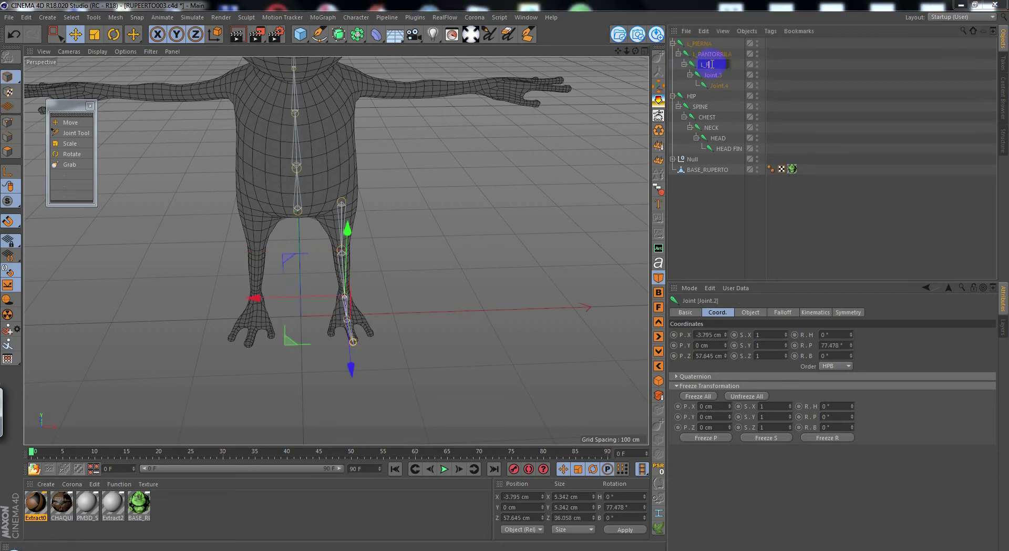
pyautogui.write('L_PIE')
pyautogui.press('Return')
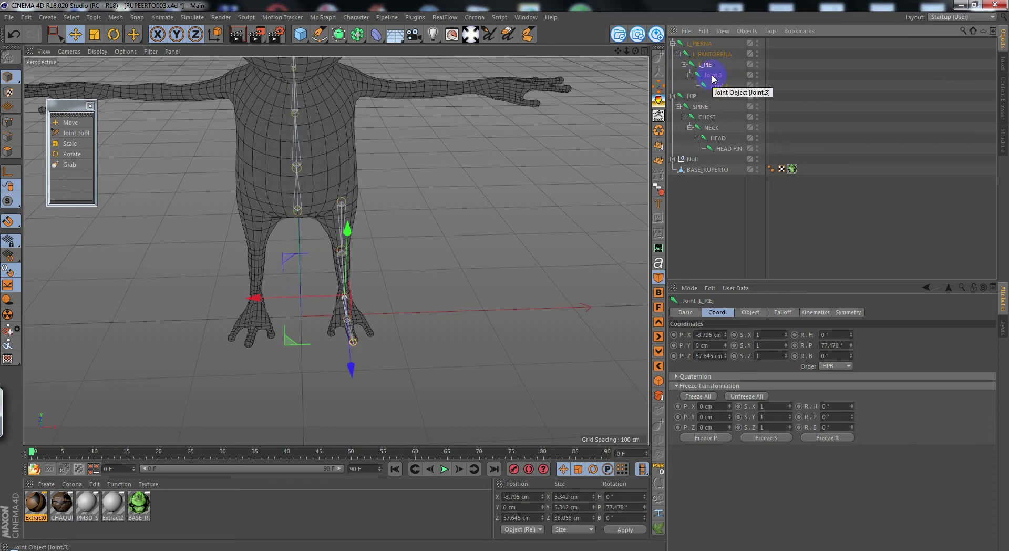
# - Rename the joint below L_PIE to L_EMPEINE and the last joint of the leg chain to L_PIE FIN
pyautogui.click(713, 76)
pyautogui.doubleClick(716, 76)
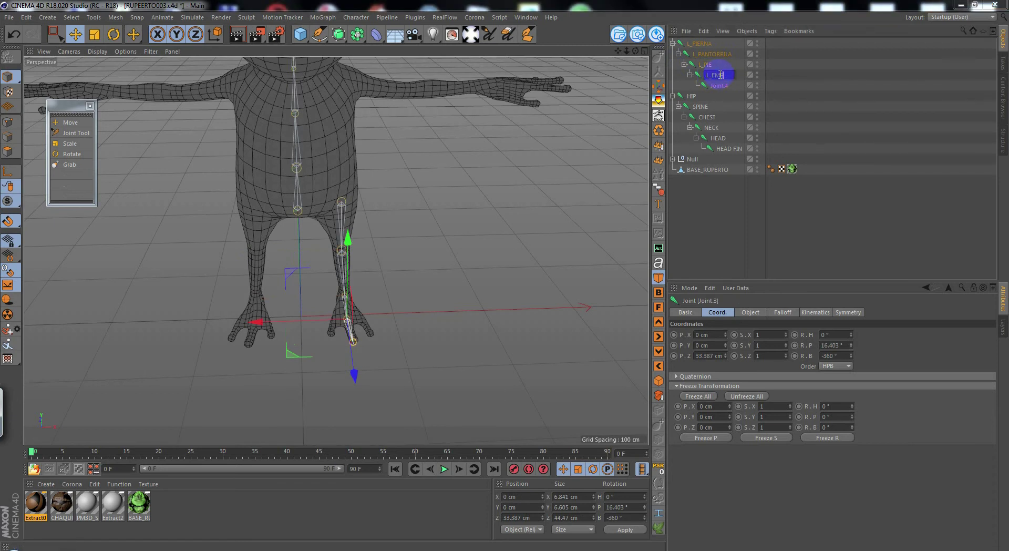
pyautogui.write('L_EMPEINE')
pyautogui.press('Return')
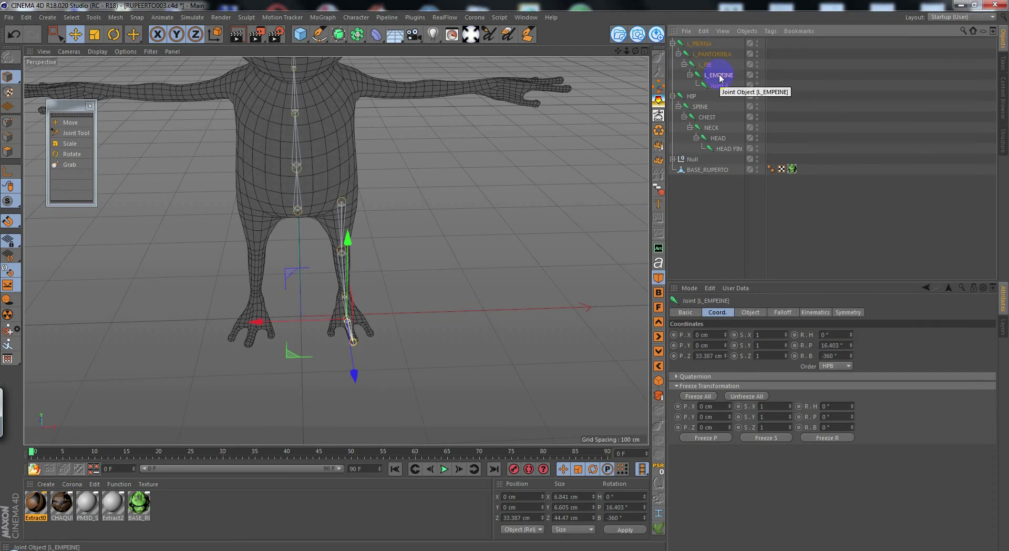
pyautogui.doubleClick(723, 87)
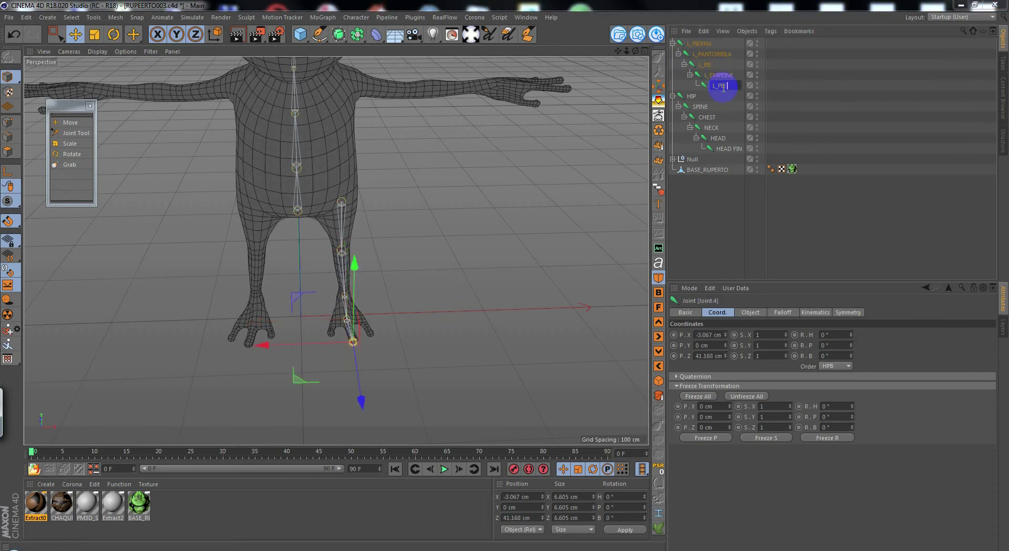
pyautogui.press('Return')
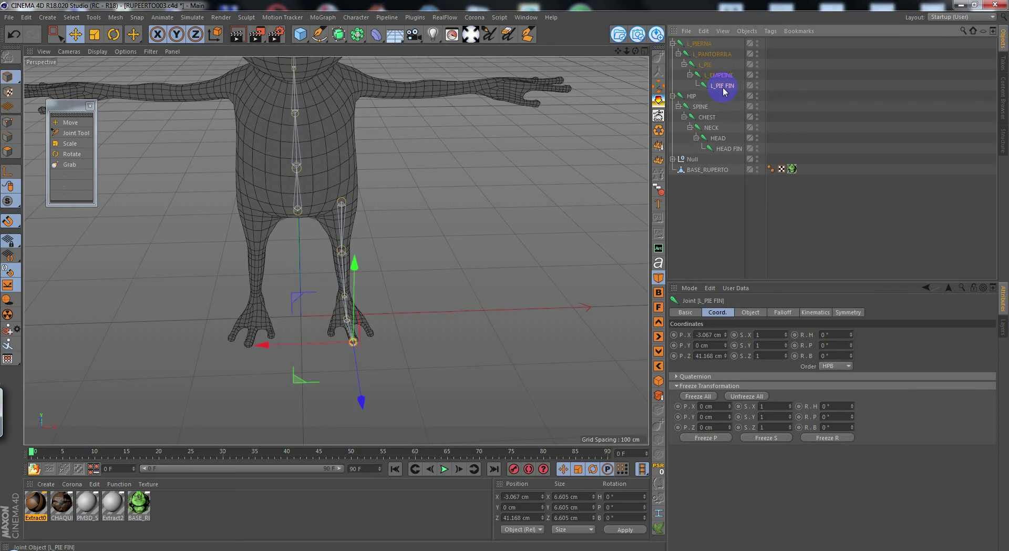
# - Clear the selection and collapse the L_PIERNA and HIP joint hierarchies
pyautogui.scroll(-3, 406, 191)
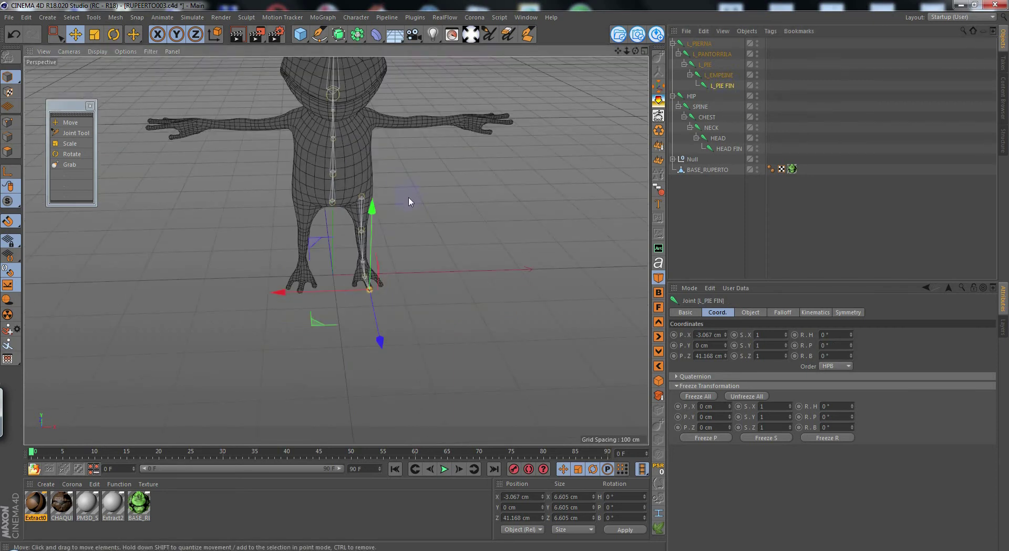
pyautogui.scroll(3, 409, 201)
pyautogui.moveTo(410, 203)
pyautogui.keyDown('alt'); pyautogui.mouseDown(button='middle')
pyautogui.moveTo(423, 196)
pyautogui.moveTo(421, 204)
pyautogui.mouseUp(button='middle'); pyautogui.keyUp('alt')
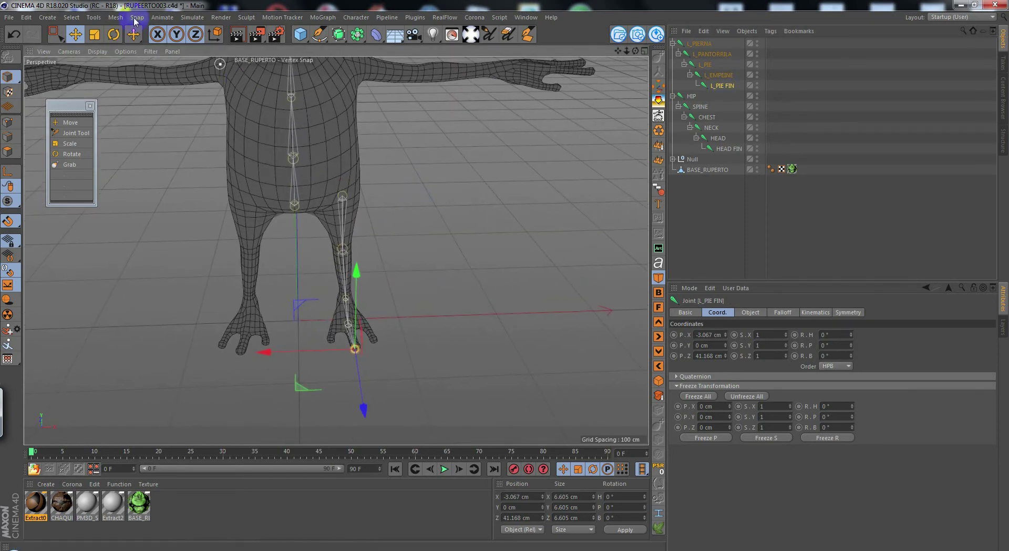
pyautogui.keyDown('alt'); pyautogui.moveTo(416, 209); pyautogui.dragTo(414, 188); pyautogui.keyUp('alt')
pyautogui.keyDown('alt'); pyautogui.moveTo(424, 157); pyautogui.dragTo(399, 259, button='middle'); pyautogui.keyUp('alt')
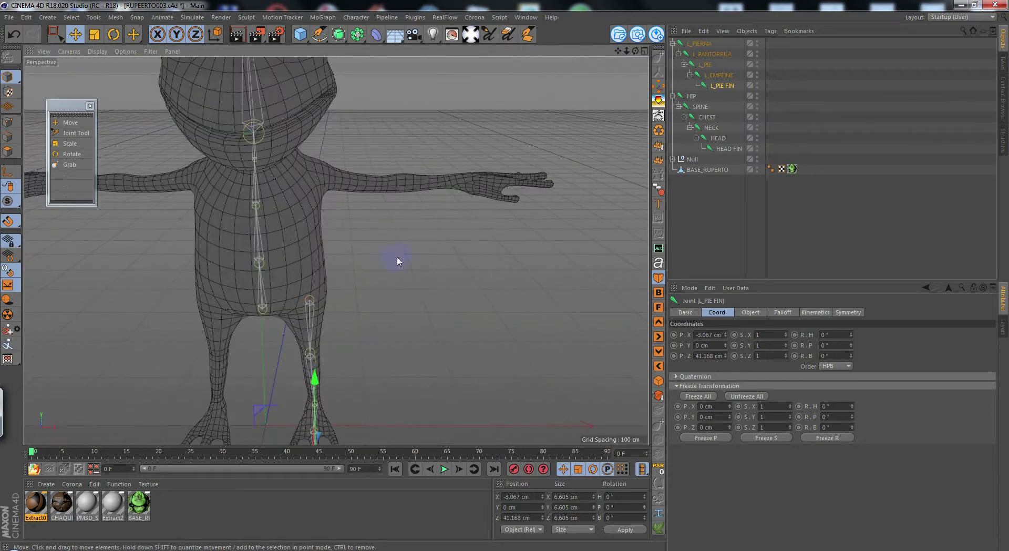
pyautogui.click(797, 114)
pyautogui.click(672, 44)
pyautogui.click(672, 54)
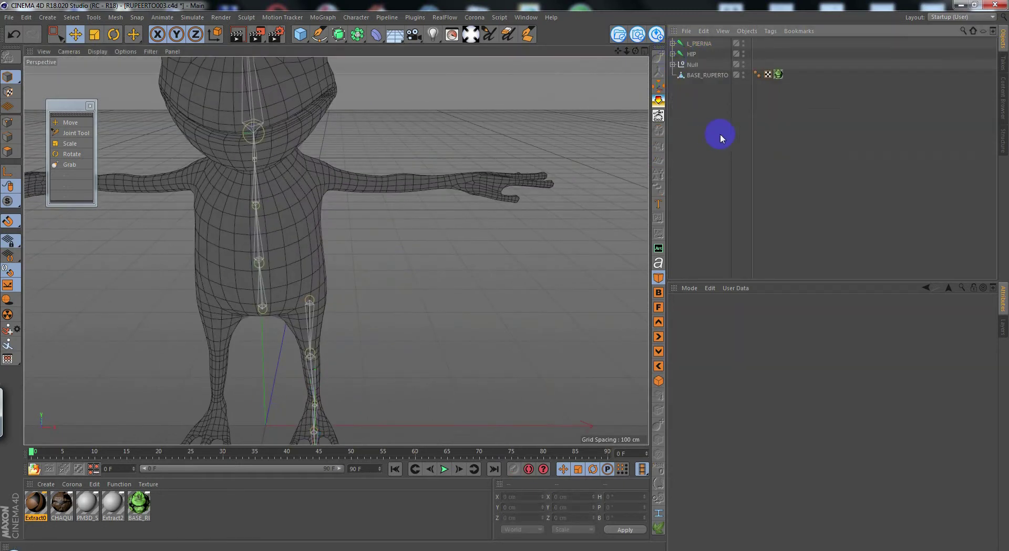
# - In the front view, place a new joint at the left shoulder, at about X 55.9 cm and Y 243.3 cm
pyautogui.keyDown('alt'); pyautogui.moveTo(500, 158); pyautogui.dragTo(375, 213, button='middle'); pyautogui.keyUp('alt')
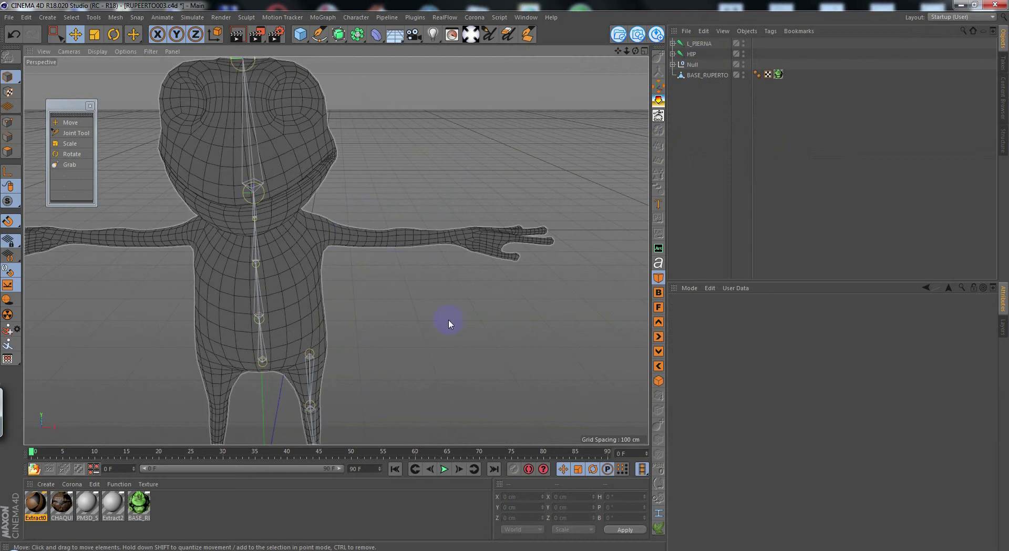
pyautogui.click(659, 307)
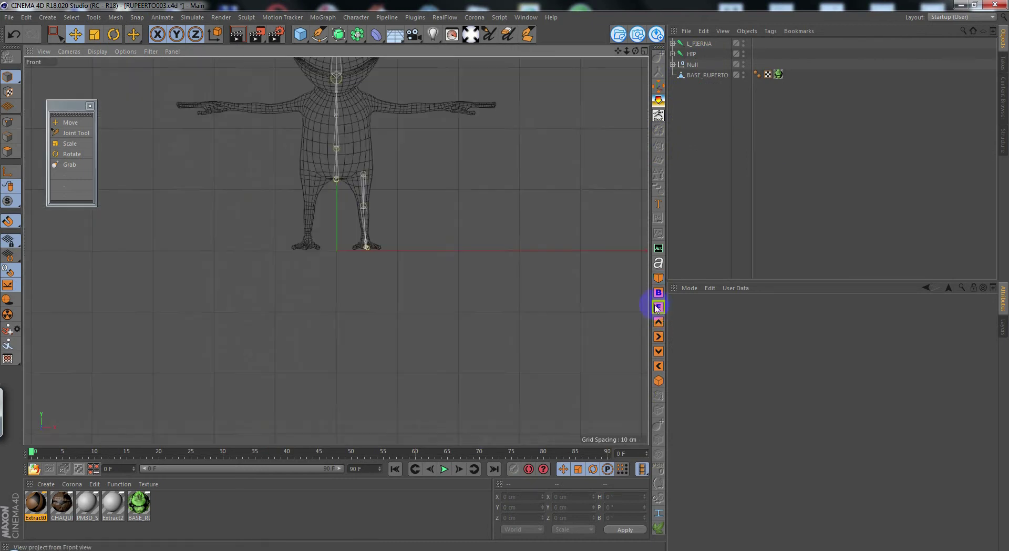
pyautogui.keyDown('alt'); pyautogui.moveTo(444, 180); pyautogui.dragTo(416, 333, button='middle'); pyautogui.keyUp('alt')
pyautogui.scroll(7, 360, 236)
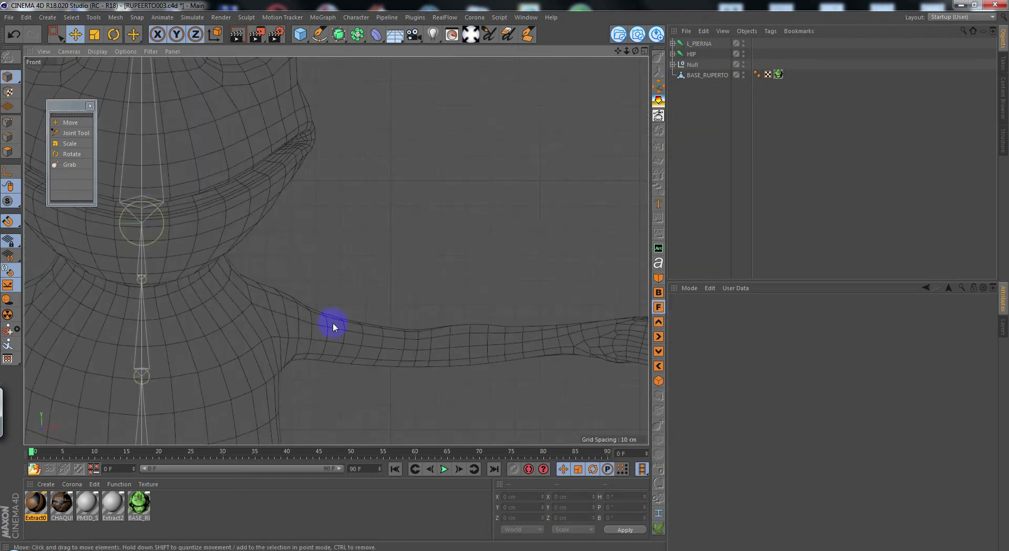
pyautogui.keyDown('alt'); pyautogui.moveTo(332, 324); pyautogui.dragTo(385, 224, button='middle'); pyautogui.keyUp('alt')
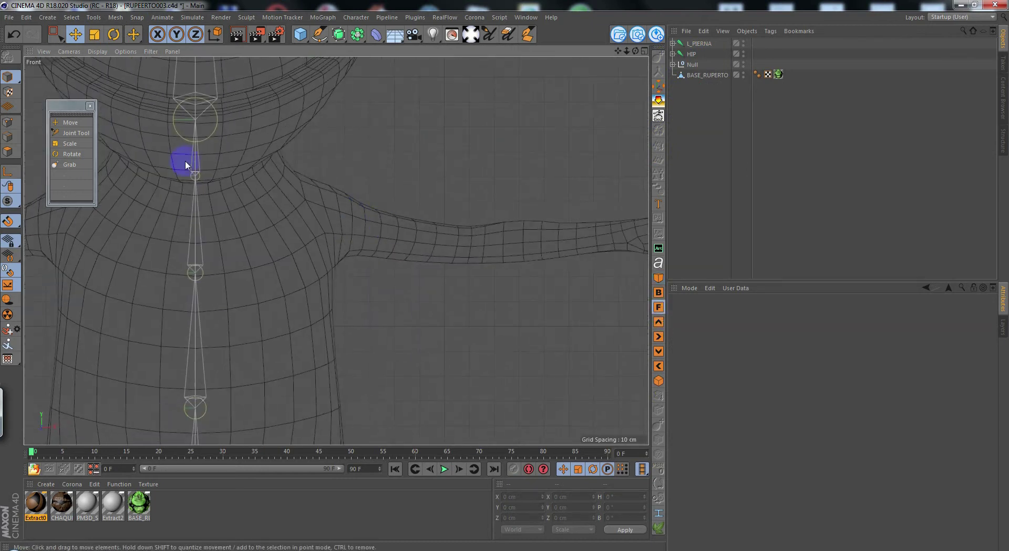
pyautogui.click(74, 133)
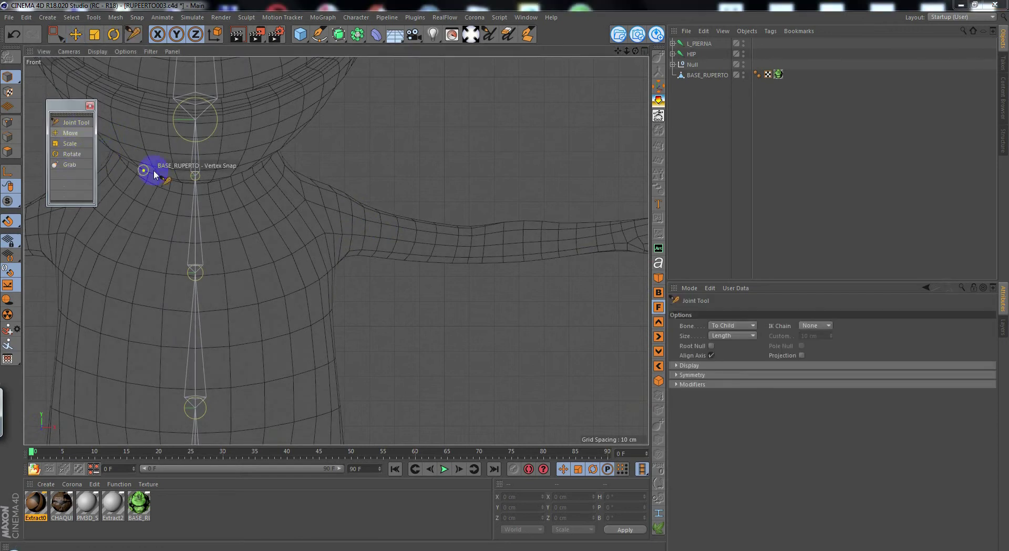
pyautogui.keyDown('ctrl'); pyautogui.click(335, 218); pyautogui.keyUp('ctrl')
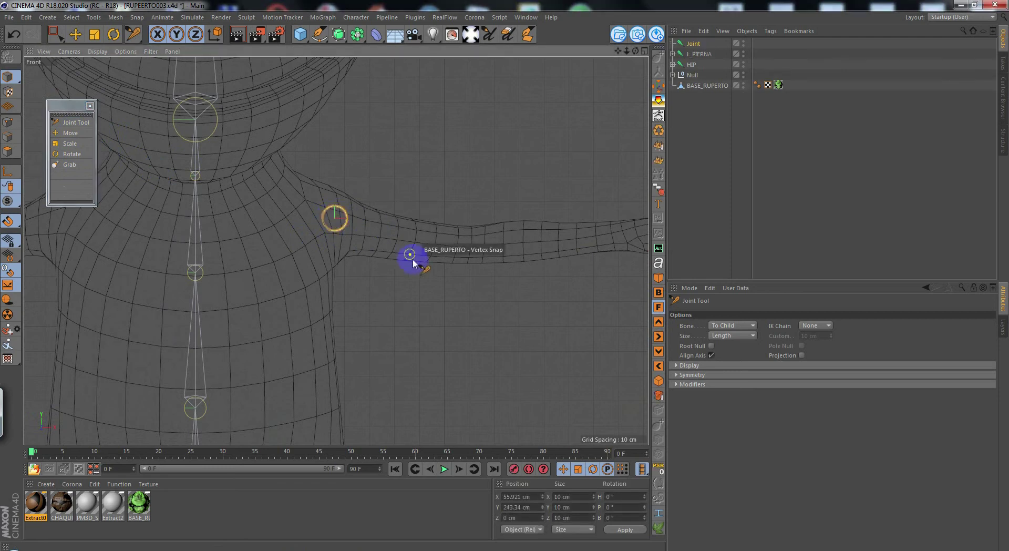
# - In the perspective view, move the shoulder joint along Z to about 20.9 cm so it sits inside the arm
pyautogui.click(659, 278)
pyautogui.click(75, 35)
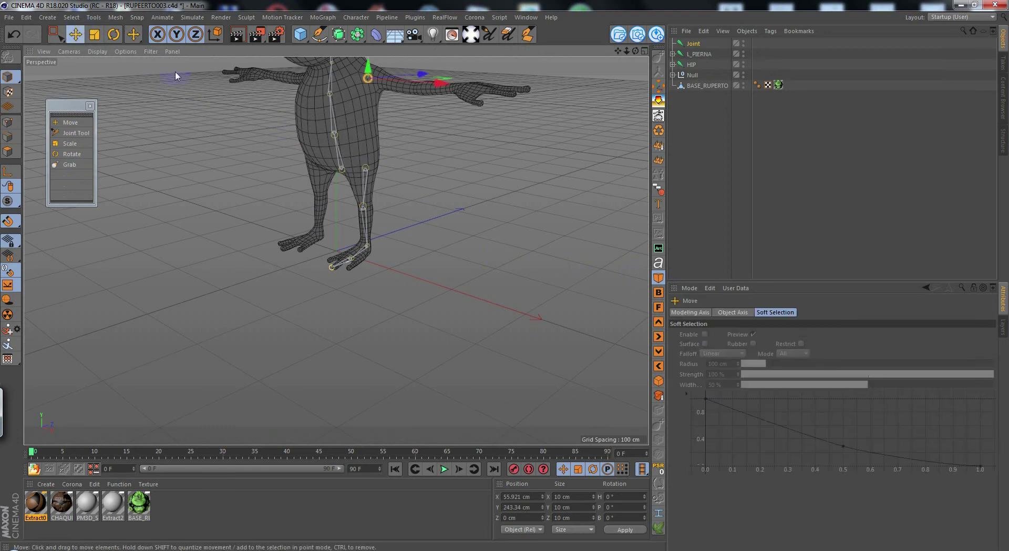
pyautogui.keyDown('alt'); pyautogui.moveTo(175, 71); pyautogui.dragTo(334, 278); pyautogui.keyUp('alt')
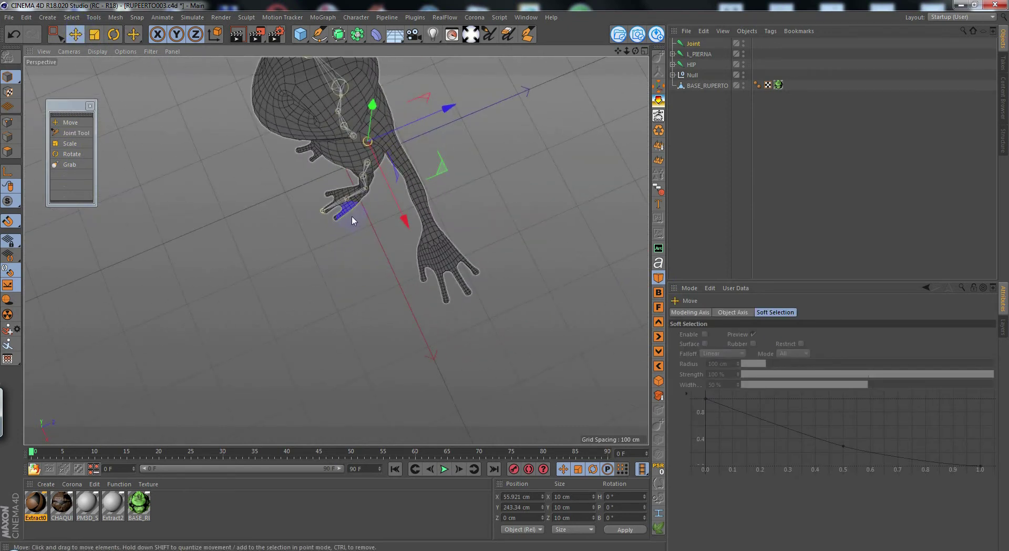
pyautogui.keyDown('alt'); pyautogui.moveTo(347, 143); pyautogui.dragTo(309, 225, button='middle'); pyautogui.keyUp('alt')
pyautogui.scroll(5, 322, 225)
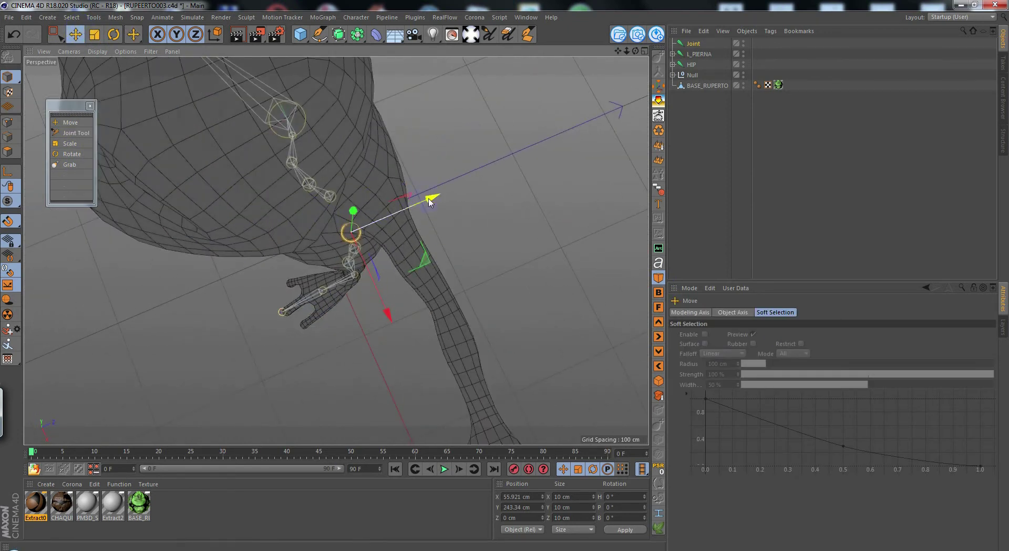
pyautogui.moveTo(430, 202); pyautogui.dragTo(463, 187)
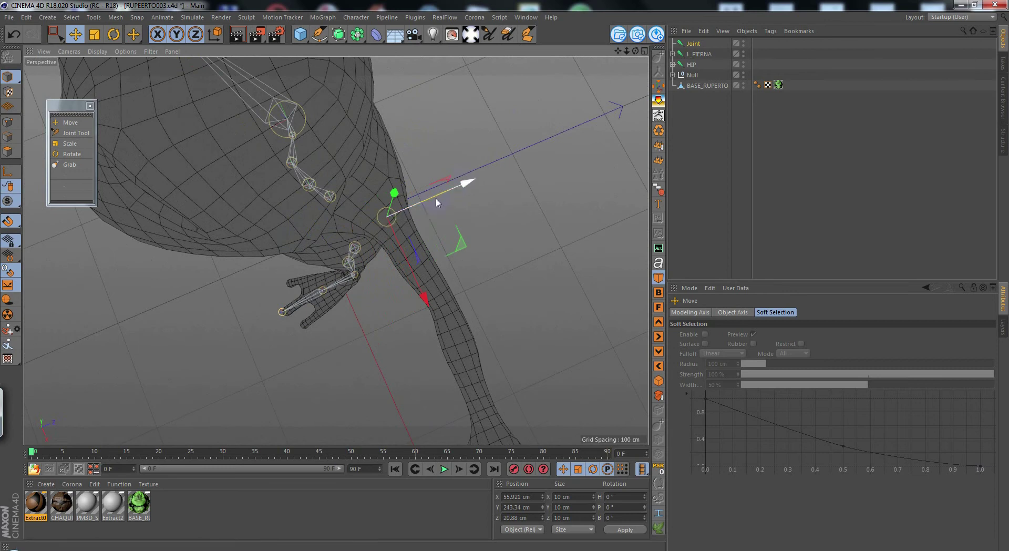
# - Extend the arm chain with an elbow joint about 55.5 cm from the shoulder and a wrist joint about 65.7 cm farther
pyautogui.scroll(3, 406, 219)
pyautogui.keyDown('alt'); pyautogui.moveTo(370, 323); pyautogui.dragTo(424, 288); pyautogui.keyUp('alt')
pyautogui.click(73, 133)
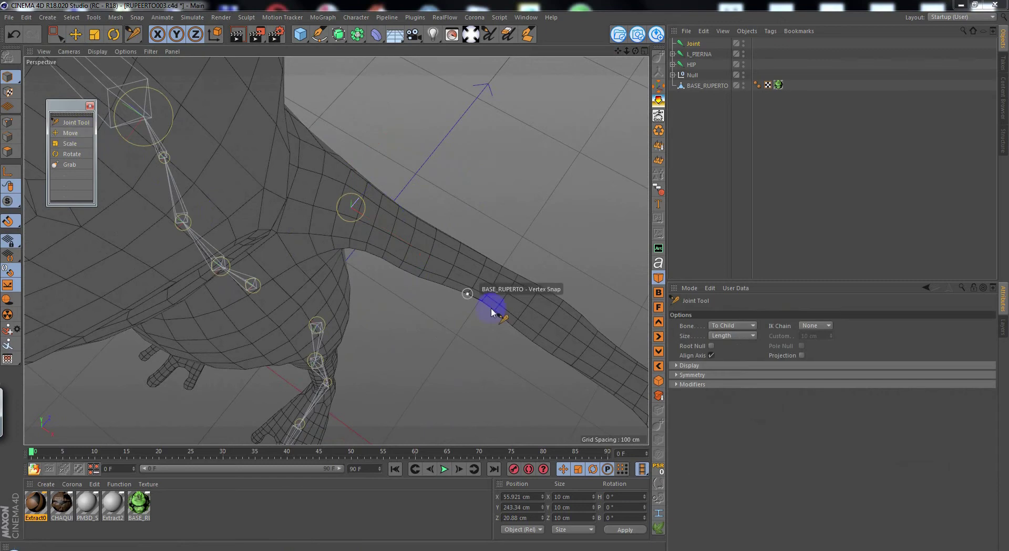
pyautogui.keyDown('ctrl'); pyautogui.click(494, 285); pyautogui.keyUp('ctrl')
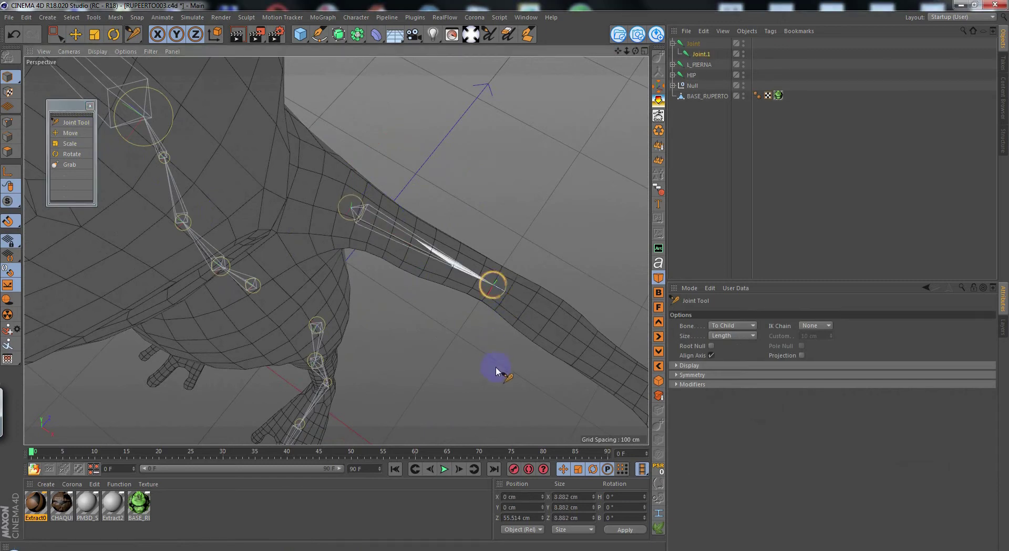
pyautogui.keyDown('alt'); pyautogui.moveTo(496, 369); pyautogui.dragTo(368, 299, button='middle'); pyautogui.keyUp('alt')
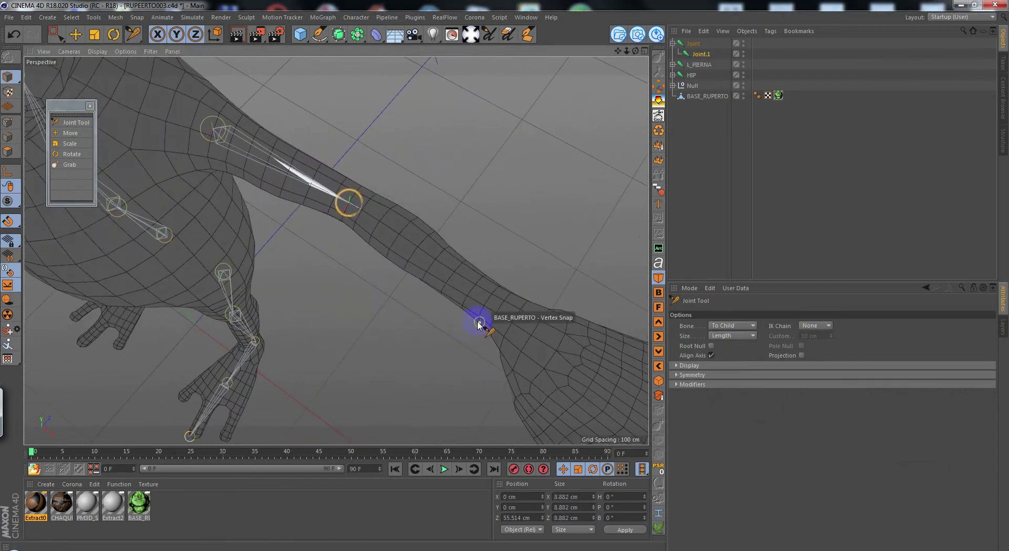
pyautogui.keyDown('alt'); pyautogui.moveTo(497, 329); pyautogui.dragTo(376, 278, button='middle'); pyautogui.keyUp('alt')
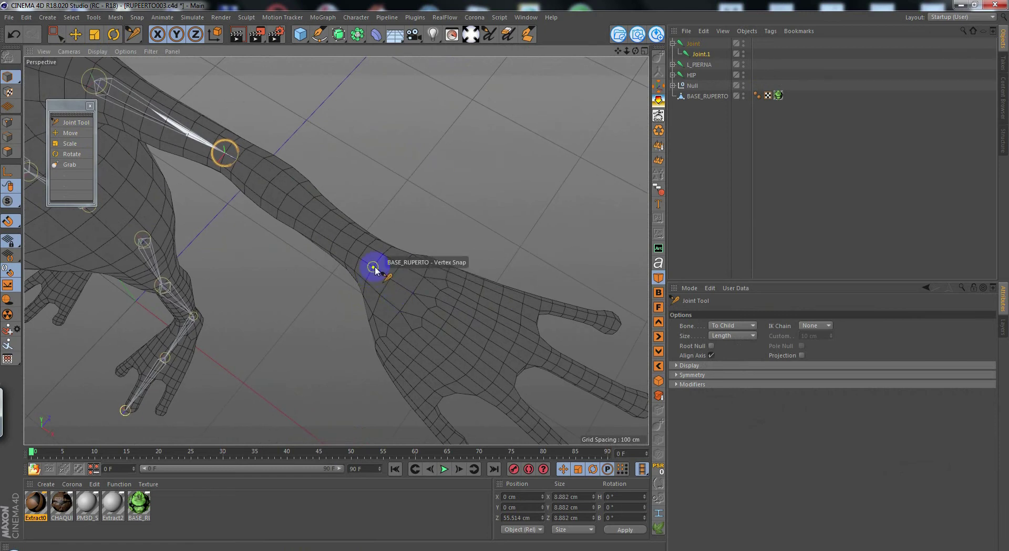
pyautogui.keyDown('ctrl'); pyautogui.click(373, 268); pyautogui.keyUp('ctrl')
# - Centre the elbow joint inside the arm by lowering it about 7.7 cm and shifting it about 4 cm along its X axis
pyautogui.keyDown('alt'); pyautogui.moveTo(322, 331); pyautogui.dragTo(373, 224); pyautogui.keyUp('alt')
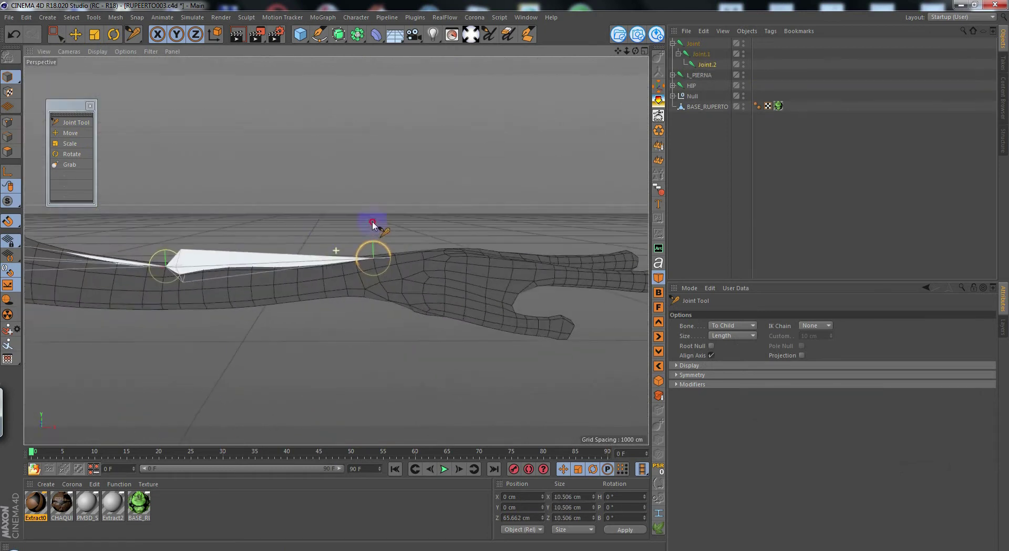
pyautogui.keyDown('alt'); pyautogui.moveTo(373, 223); pyautogui.dragTo(503, 223, button='middle'); pyautogui.keyUp('alt')
pyautogui.click(75, 35)
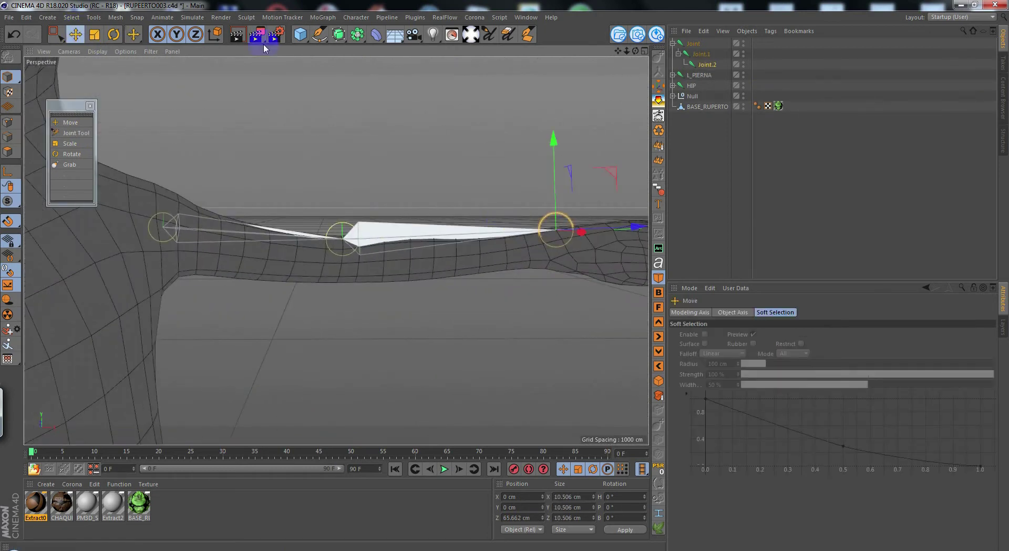
pyautogui.click(695, 43)
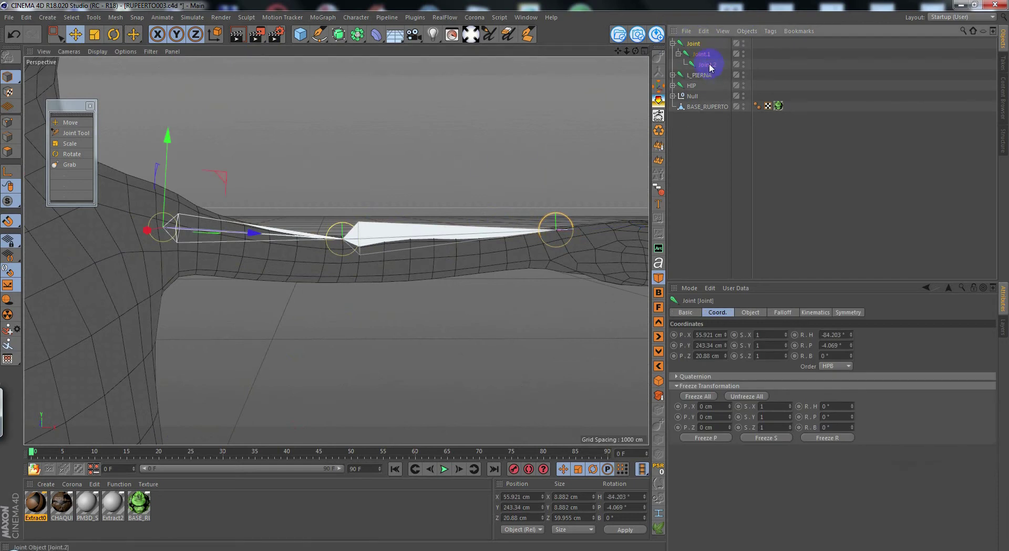
pyautogui.click(701, 54)
pyautogui.moveTo(339, 149); pyautogui.dragTo(340, 175)
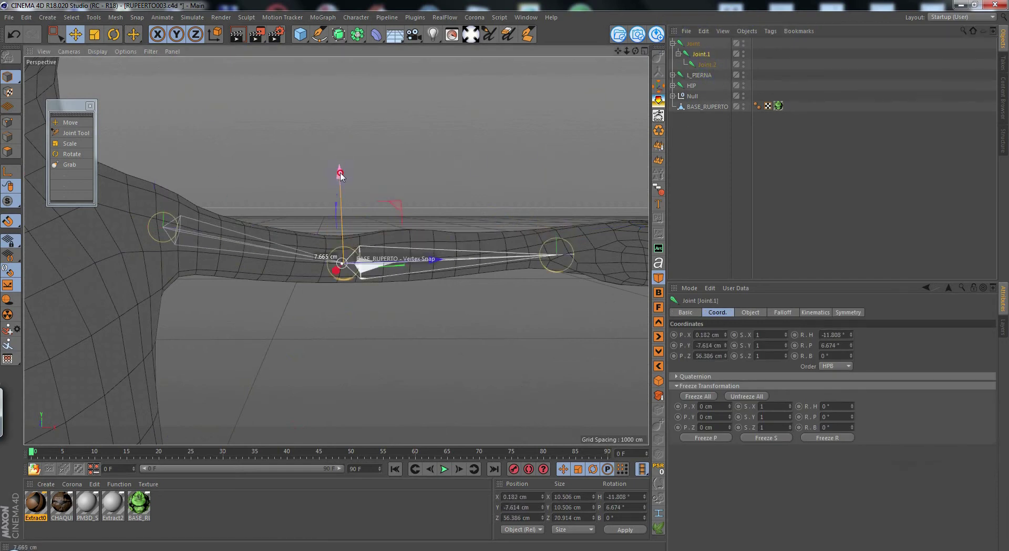
pyautogui.keyDown('alt'); pyautogui.moveTo(378, 263); pyautogui.dragTo(391, 347); pyautogui.keyUp('alt')
pyautogui.moveTo(392, 279); pyautogui.dragTo(391, 267)
# - Move the wrist joint about 0.7 cm in its XZ plane to centre it in the wrist, and clear the selection
pyautogui.keyDown('alt'); pyautogui.moveTo(431, 285); pyautogui.dragTo(326, 284, button='middle'); pyautogui.keyUp('alt')
pyautogui.click(704, 63)
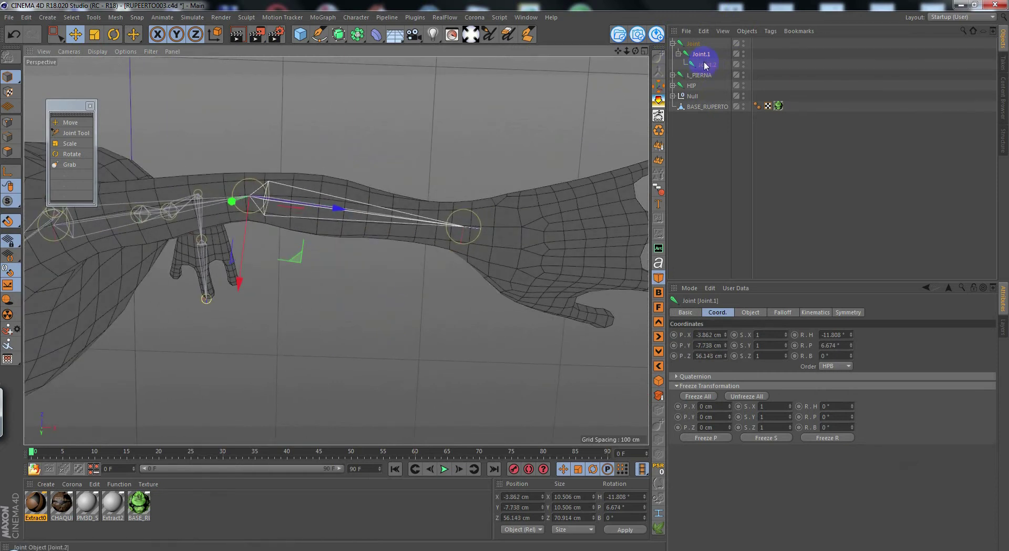
pyautogui.keyDown('alt'); pyautogui.moveTo(586, 147); pyautogui.dragTo(434, 184, button='middle'); pyautogui.keyUp('alt')
pyautogui.moveTo(401, 285); pyautogui.dragTo(401, 288)
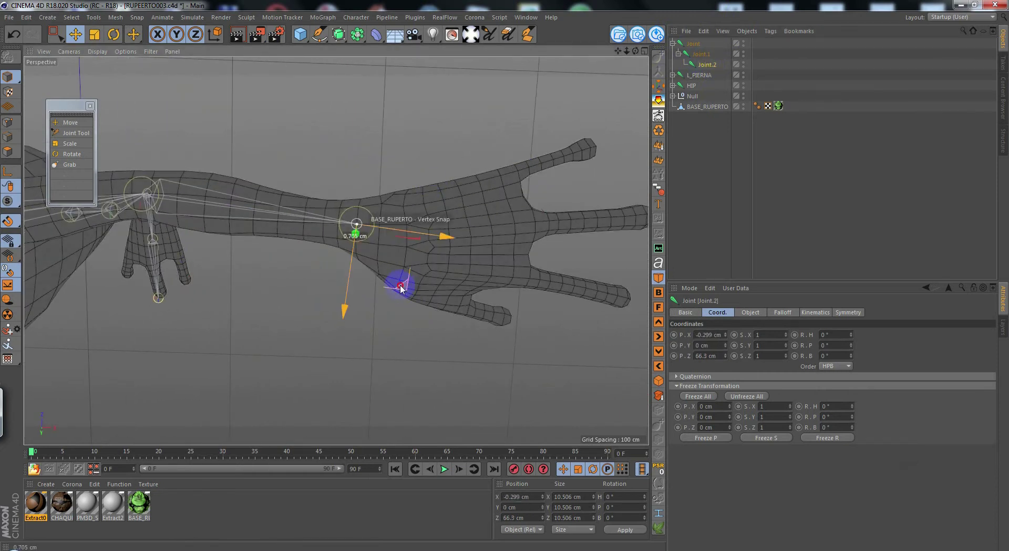
pyautogui.keyDown('alt'); pyautogui.moveTo(345, 326); pyautogui.dragTo(328, 137); pyautogui.keyUp('alt')
pyautogui.scroll(-6, 334, 165)
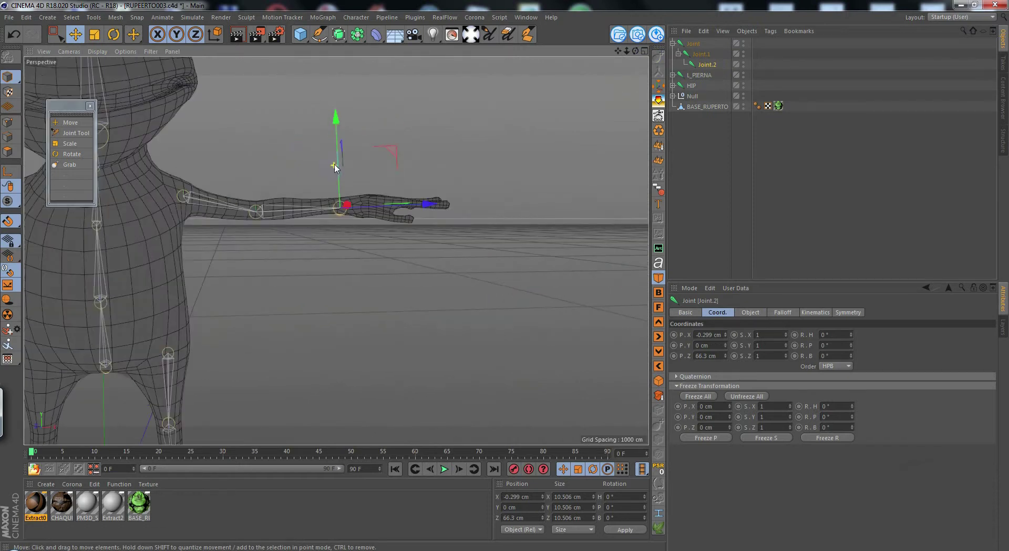
pyautogui.click(704, 151)
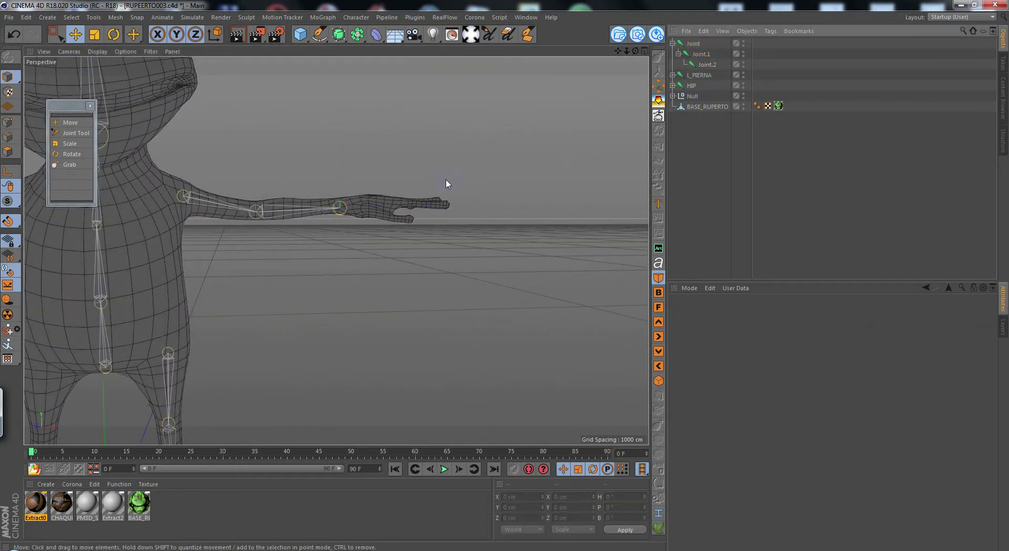
# - Create a separate four-joint chain along the middle of the left hand's three long fingers, from the knuckle to the fingertip
pyautogui.scroll(-4, 442, 187)
pyautogui.keyDown('alt'); pyautogui.moveTo(435, 192); pyautogui.dragTo(293, 292); pyautogui.keyUp('alt')
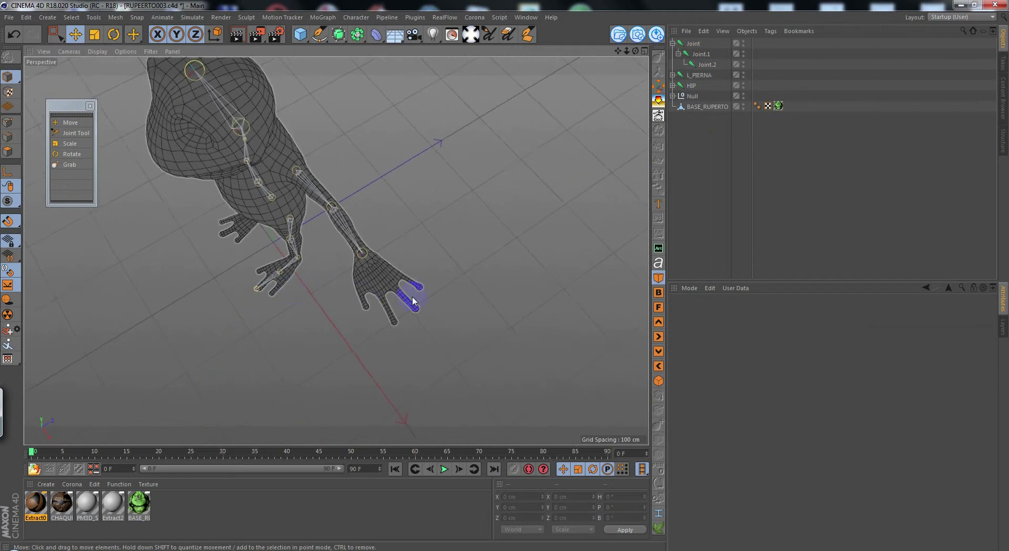
pyautogui.scroll(6, 424, 299)
pyautogui.moveTo(415, 309)
pyautogui.keyDown('alt'); pyautogui.mouseDown()
pyautogui.moveTo(354, 324)
pyautogui.moveTo(401, 286)
pyautogui.moveTo(404, 323)
pyautogui.mouseUp(); pyautogui.keyUp('alt')
pyautogui.scroll(6, 404, 322)
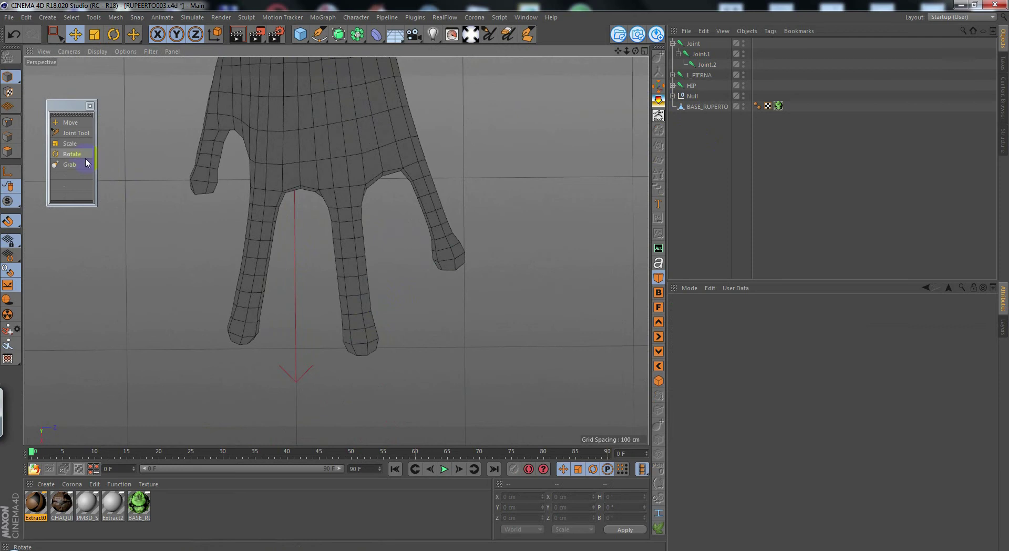
pyautogui.click(73, 133)
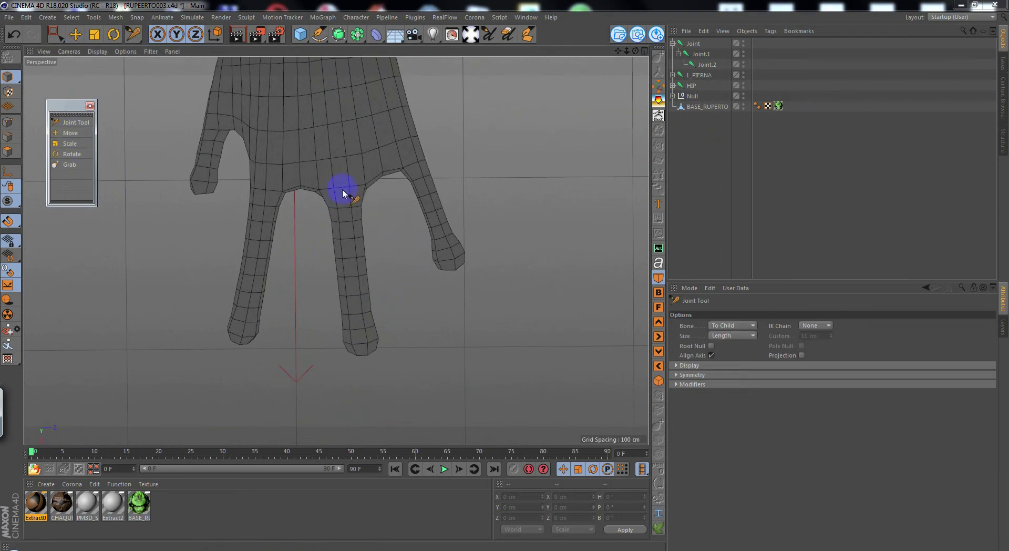
pyautogui.keyDown('ctrl'); pyautogui.click(341, 182); pyautogui.keyUp('ctrl')
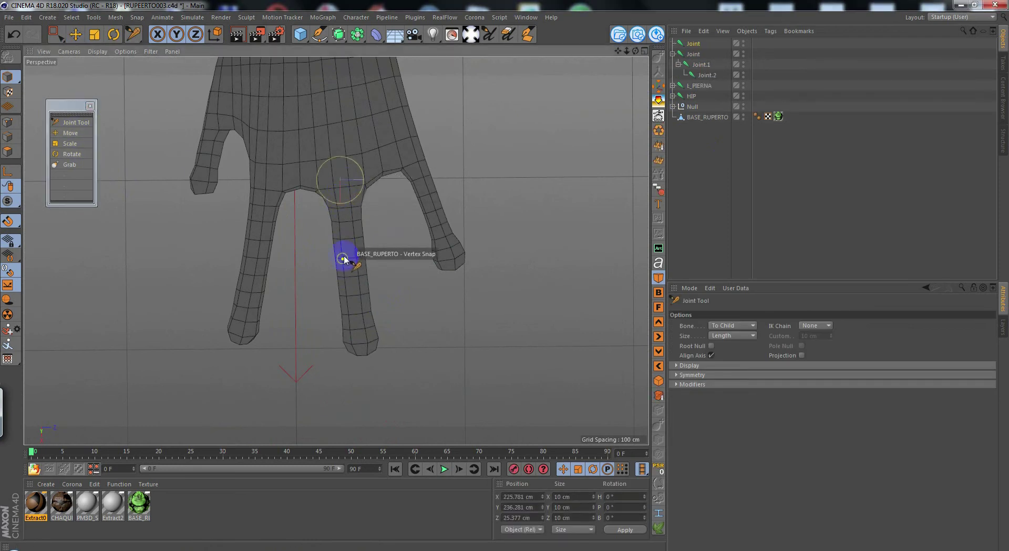
pyautogui.keyDown('ctrl'); pyautogui.click(342, 259); pyautogui.keyUp('ctrl')
pyautogui.keyDown('ctrl'); pyautogui.click(349, 315); pyautogui.keyUp('ctrl')
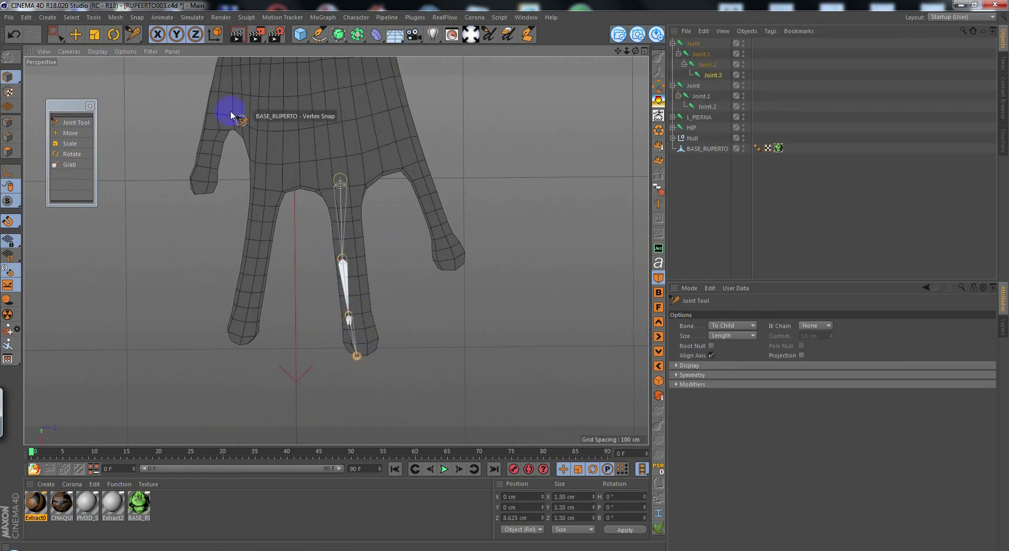
# - Raise the finger chain's root joint about 3.8 cm along its Y axis with the Move tool
pyautogui.click(75, 31)
pyautogui.click(681, 45)
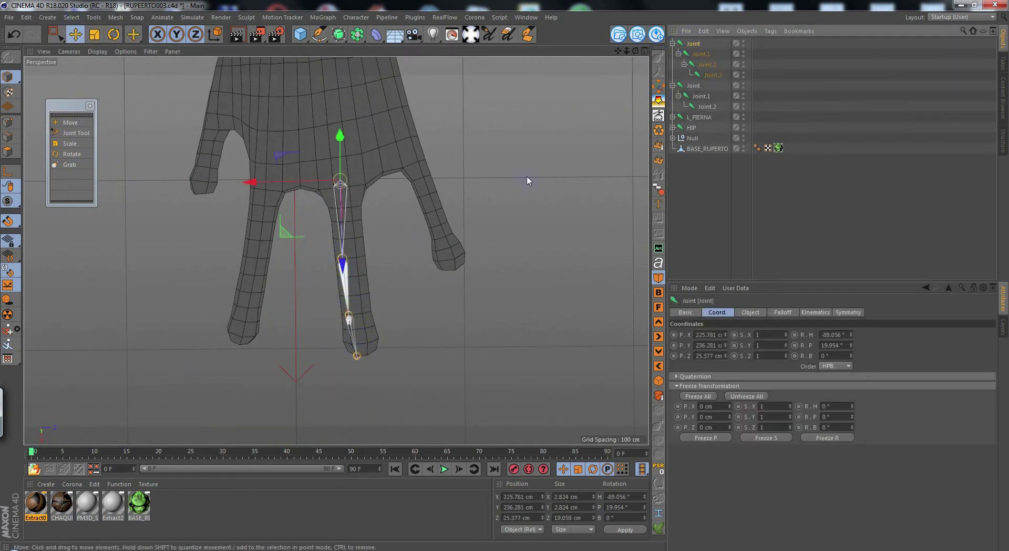
pyautogui.keyDown('alt'); pyautogui.moveTo(529, 181); pyautogui.dragTo(591, 172); pyautogui.keyUp('alt')
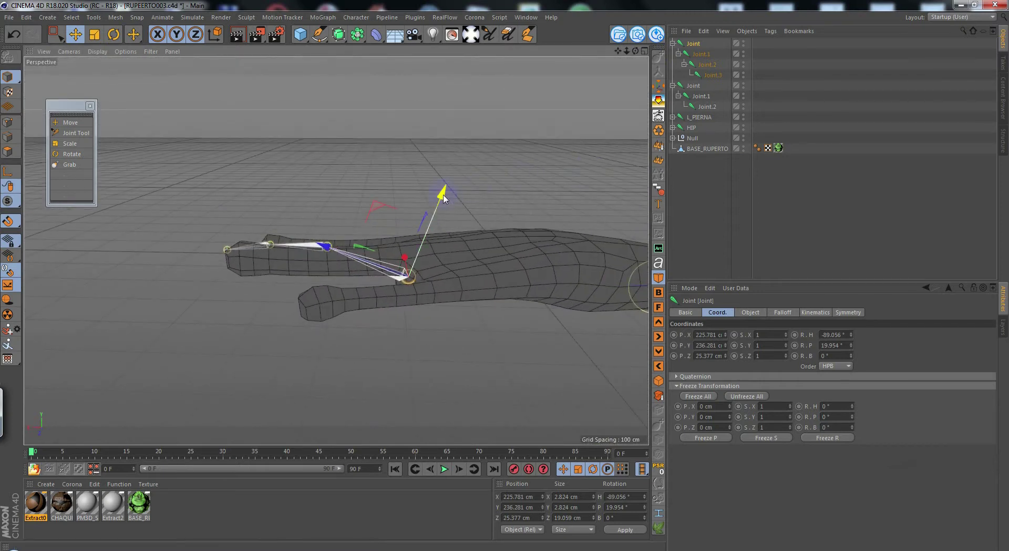
pyautogui.moveTo(444, 197); pyautogui.dragTo(437, 180)
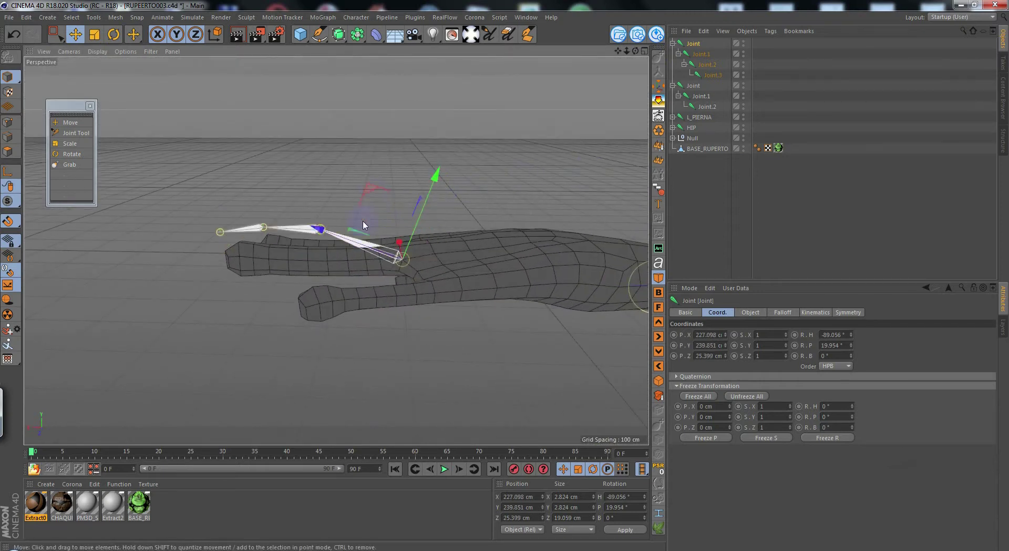
pyautogui.keyDown('alt'); pyautogui.moveTo(362, 225); pyautogui.dragTo(514, 351); pyautogui.keyUp('alt')
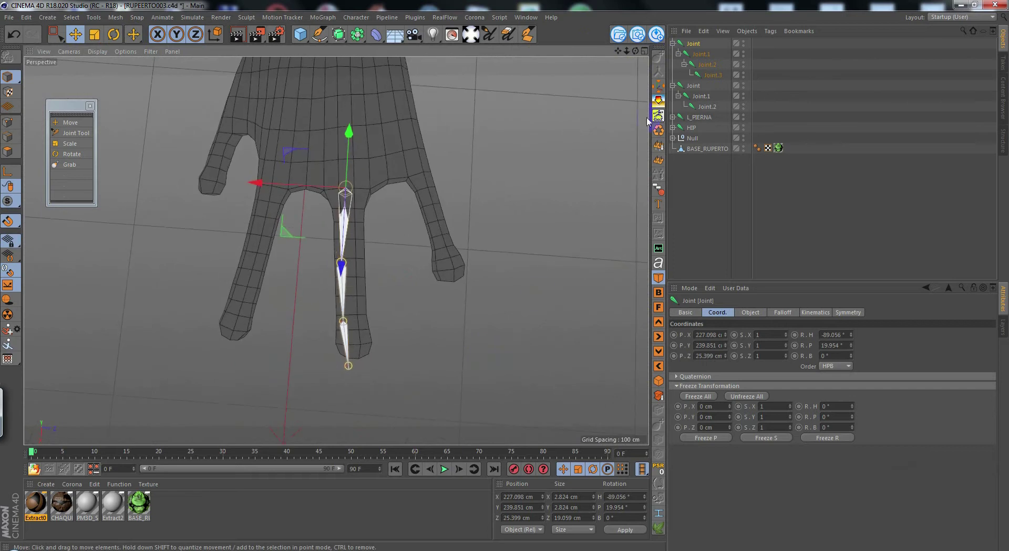
# - Centre the finger chain's second joint inside the finger at X -1.357 cm, Y -5.395 cm, Z 12.35 cm
pyautogui.click(701, 54)
pyautogui.keyDown('alt'); pyautogui.moveTo(452, 216); pyautogui.dragTo(567, 172); pyautogui.keyUp('alt')
pyautogui.scroll(5, 287, 217)
pyautogui.keyDown('alt'); pyautogui.moveTo(297, 293); pyautogui.dragTo(280, 257); pyautogui.keyUp('alt')
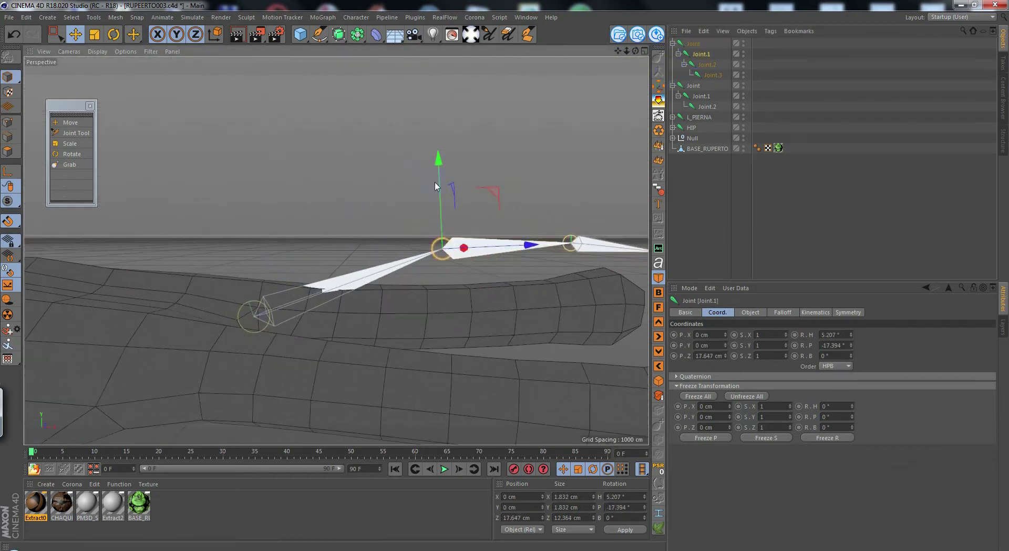
pyautogui.moveTo(481, 194); pyautogui.dragTo(414, 333)
pyautogui.keyDown('alt'); pyautogui.moveTo(379, 289); pyautogui.dragTo(379, 234); pyautogui.keyUp('alt')
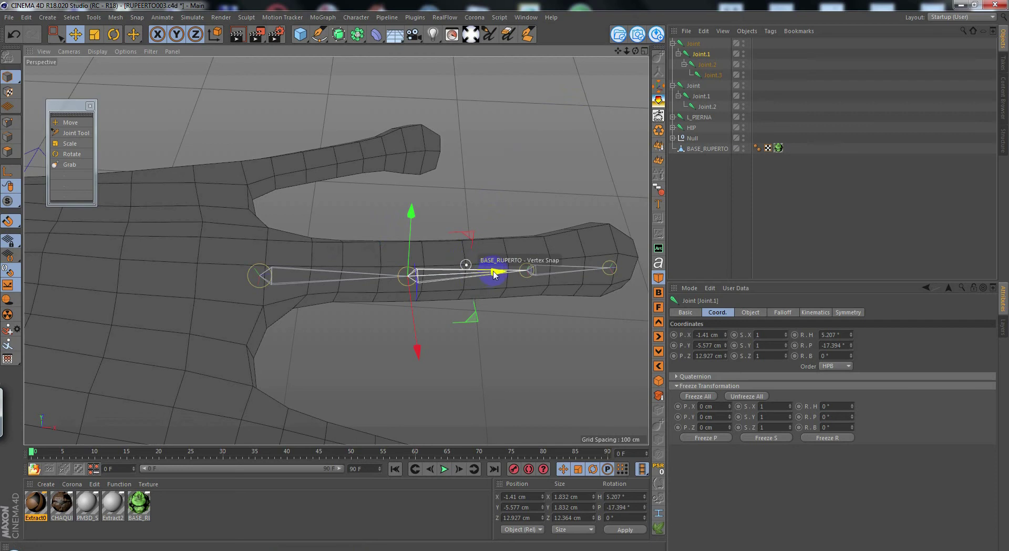
pyautogui.moveTo(495, 272); pyautogui.dragTo(491, 270)
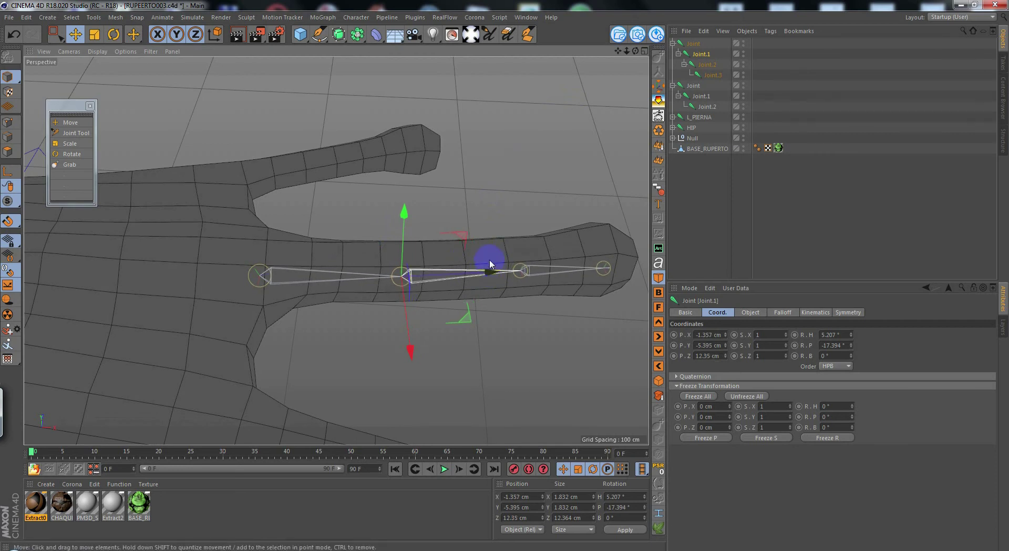
# - Shift the finger chain's third joint to X -0.106 cm, Y -0.156 cm, Z 12.582 cm to centre it in the finger
pyautogui.keyDown('alt'); pyautogui.moveTo(628, 138); pyautogui.dragTo(616, 135, button='middle'); pyautogui.keyUp('alt')
pyautogui.click(704, 66)
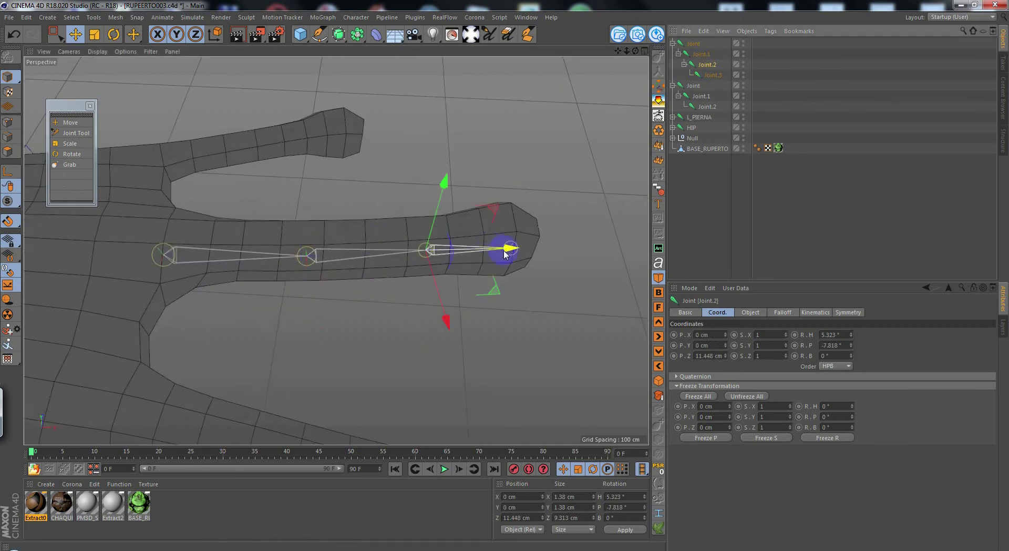
pyautogui.moveTo(508, 252); pyautogui.dragTo(460, 275)
pyautogui.keyDown('alt'); pyautogui.moveTo(460, 274); pyautogui.dragTo(379, 267, button='middle'); pyautogui.keyUp('alt')
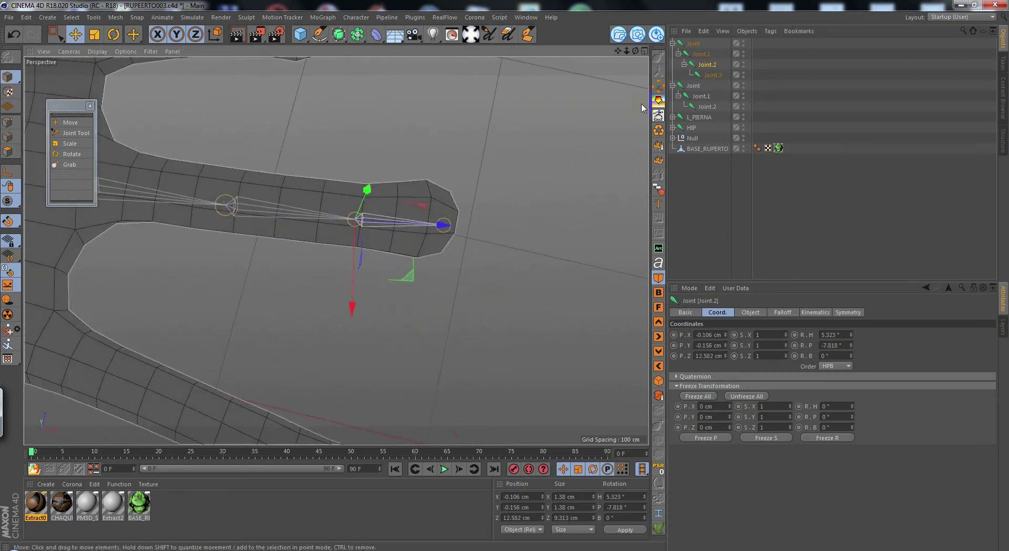
# - Place the fingertip joint at Y 0.874 cm and Z 9.137 cm, inside the tip of the finger
pyautogui.click(710, 75)
pyautogui.keyDown('alt'); pyautogui.moveTo(500, 206); pyautogui.dragTo(450, 147); pyautogui.keyUp('alt')
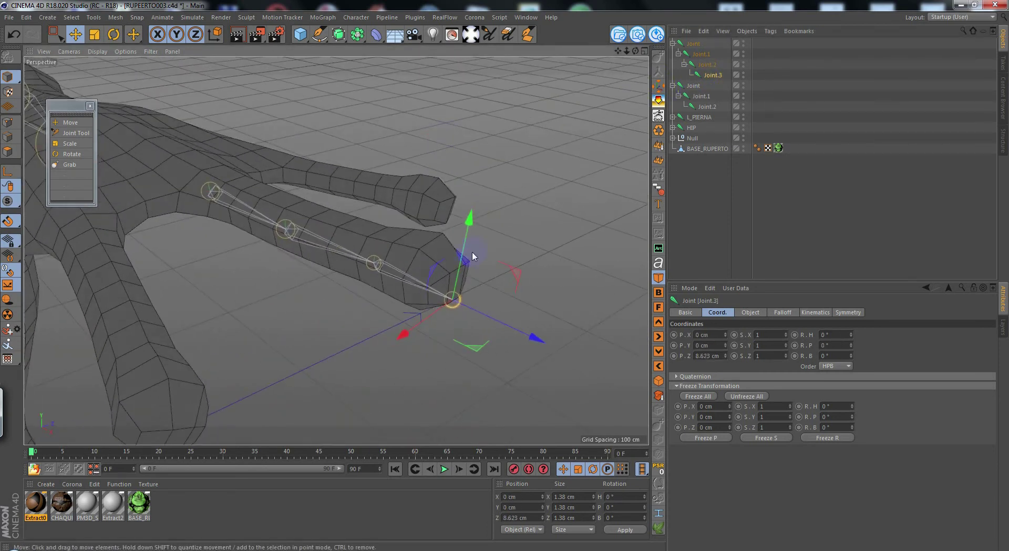
pyautogui.moveTo(472, 258); pyautogui.dragTo(425, 220)
pyautogui.scroll(5, 416, 308)
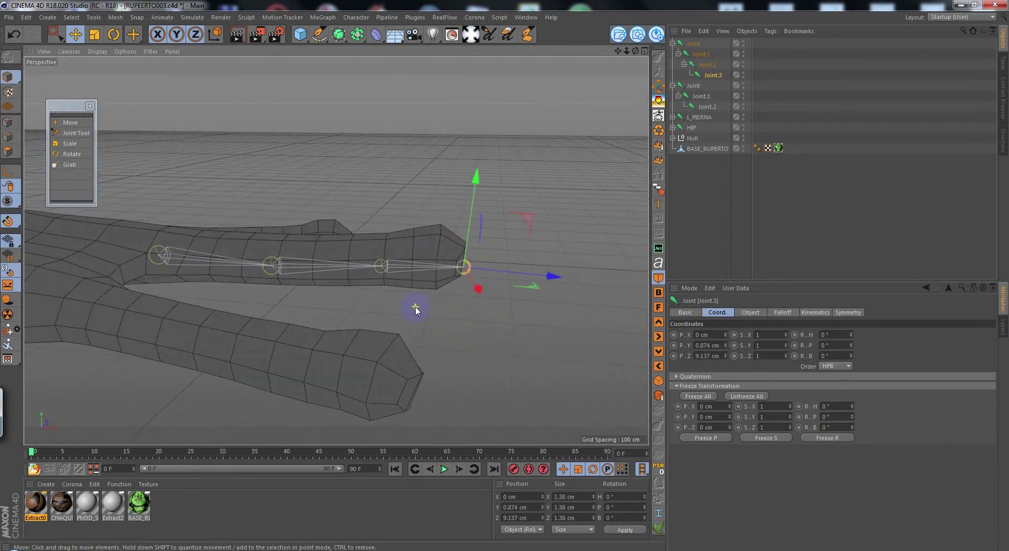
# - Fine-tune the second joint and the fingertip joint so the chain runs through the middle of the finger
pyautogui.click(702, 54)
pyautogui.moveTo(269, 181); pyautogui.dragTo(289, 222)
pyautogui.click(712, 76)
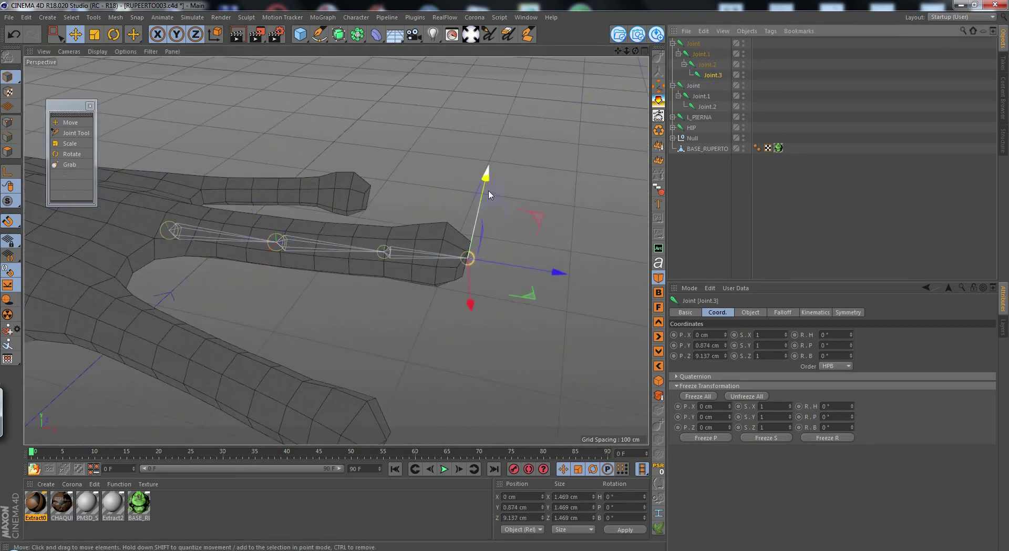
pyautogui.moveTo(489, 195); pyautogui.dragTo(304, 184)
pyautogui.moveTo(339, 323); pyautogui.dragTo(304, 324)
pyautogui.keyDown('alt'); pyautogui.moveTo(320, 273); pyautogui.dragTo(232, 326); pyautogui.keyUp('alt')
# - Rename all four joints of the finger chain to L_DEDO COR
pyautogui.click(689, 44)
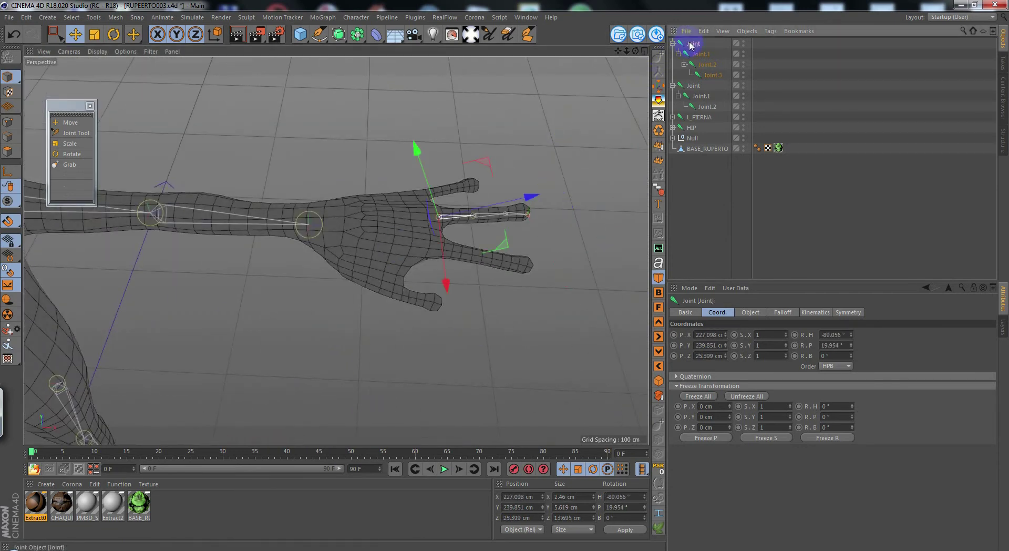
pyautogui.keyDown('shift'); pyautogui.click(686, 78); pyautogui.keyUp('shift')
pyautogui.click(686, 313)
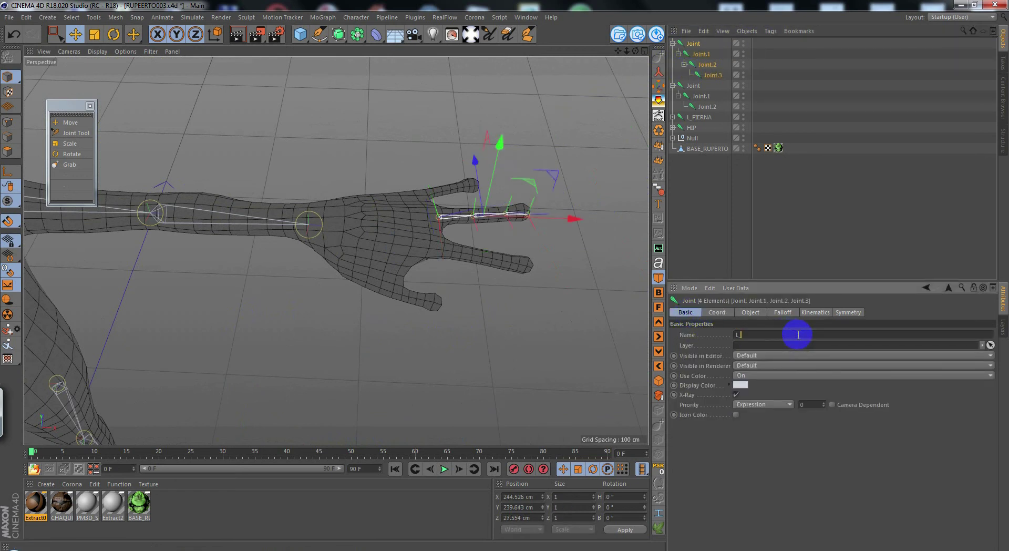
pyautogui.click(798, 335)
pyautogui.write('L_DEDOS')
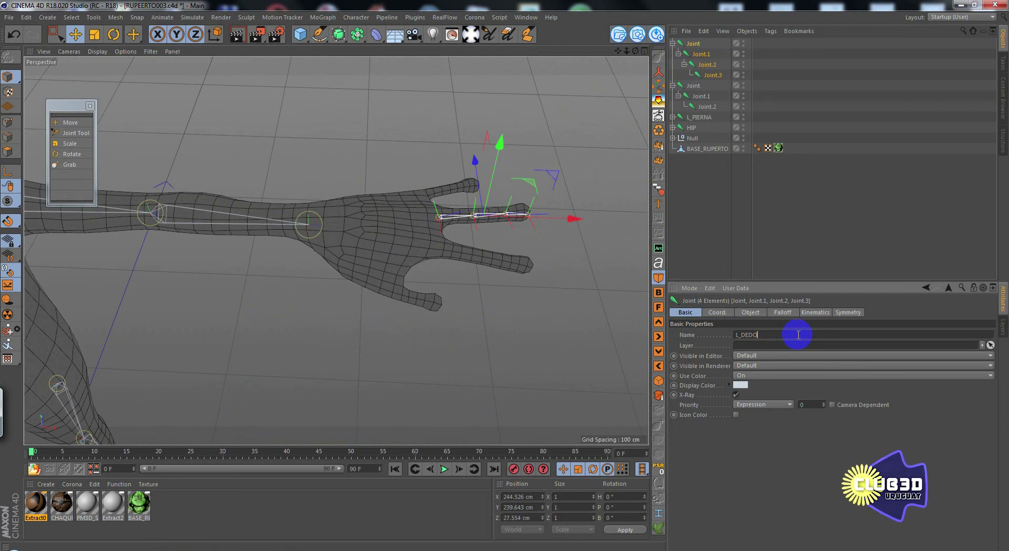
pyautogui.press('BackSpace')
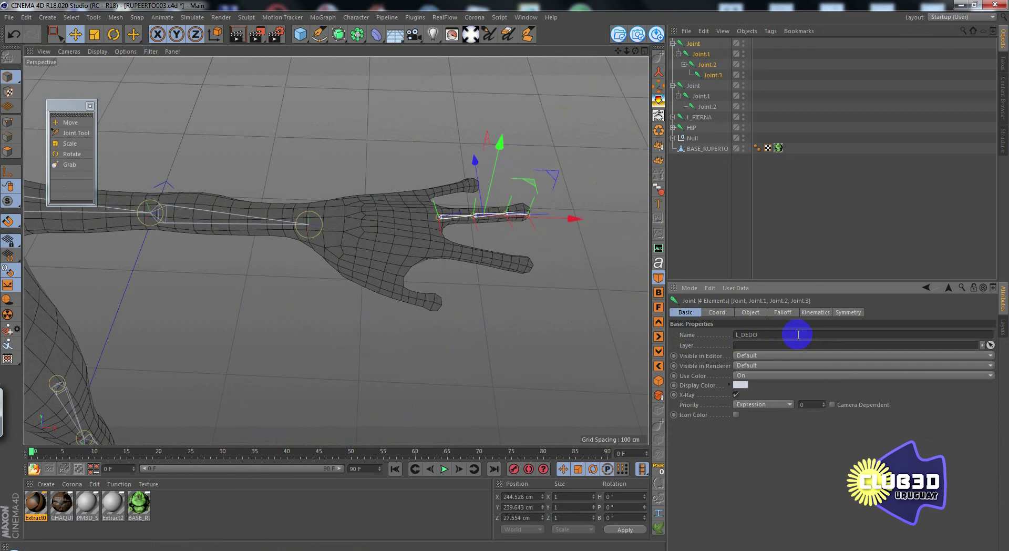
pyautogui.write('COR')
pyautogui.press('Return')
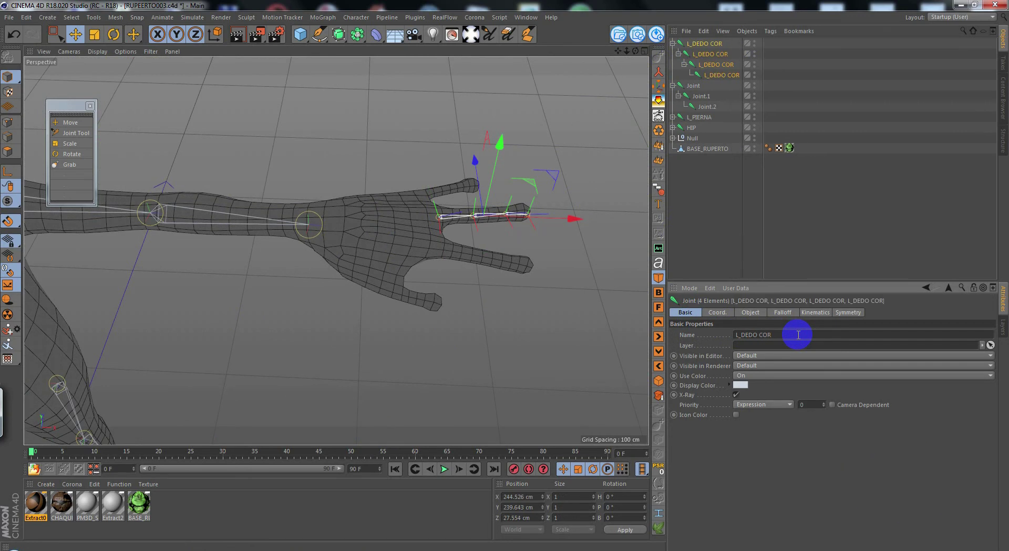
# - Collapse the L_DEDO COR chain and align its joints with the Joint Align Tool, using World Axis as the direction
pyautogui.click(674, 43)
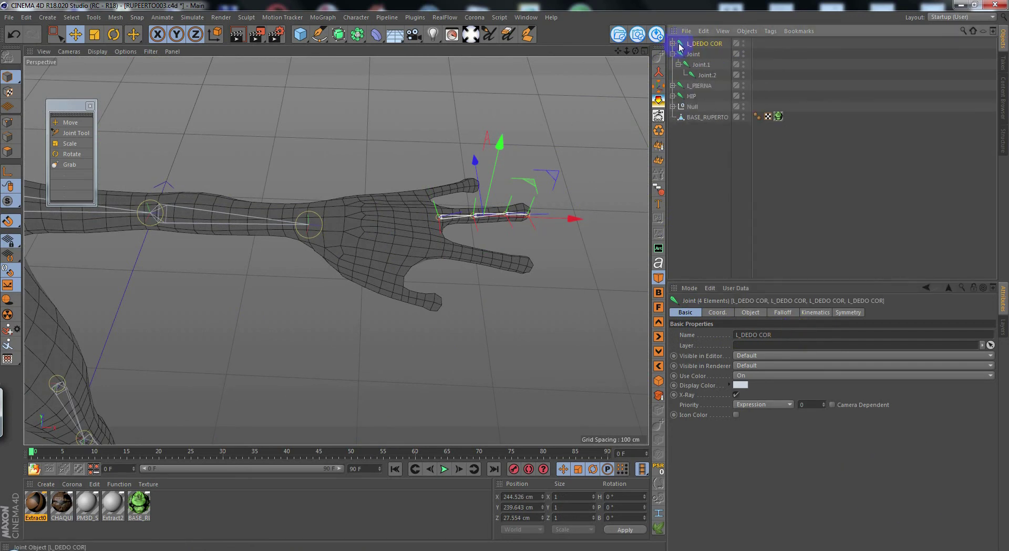
pyautogui.click(695, 44)
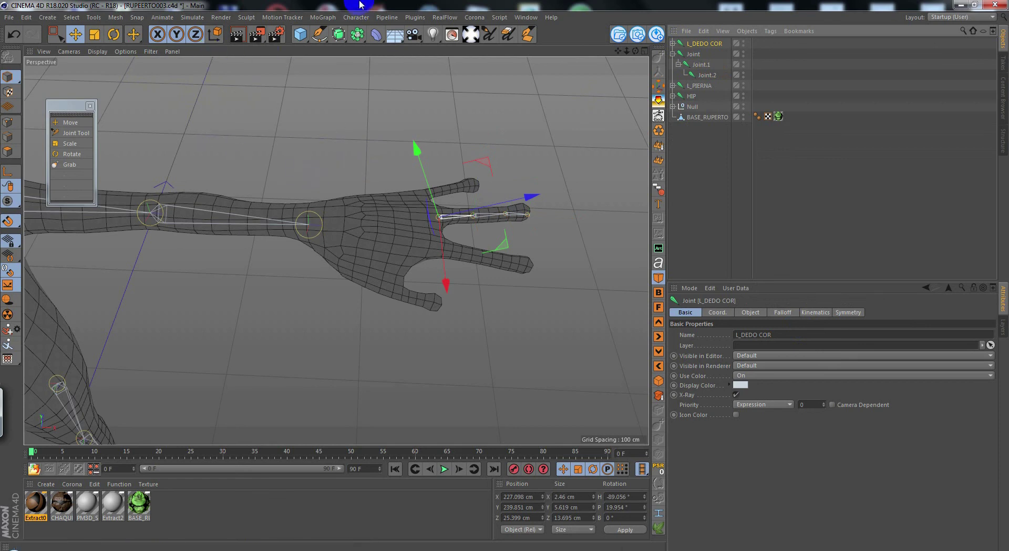
pyautogui.click(356, 18)
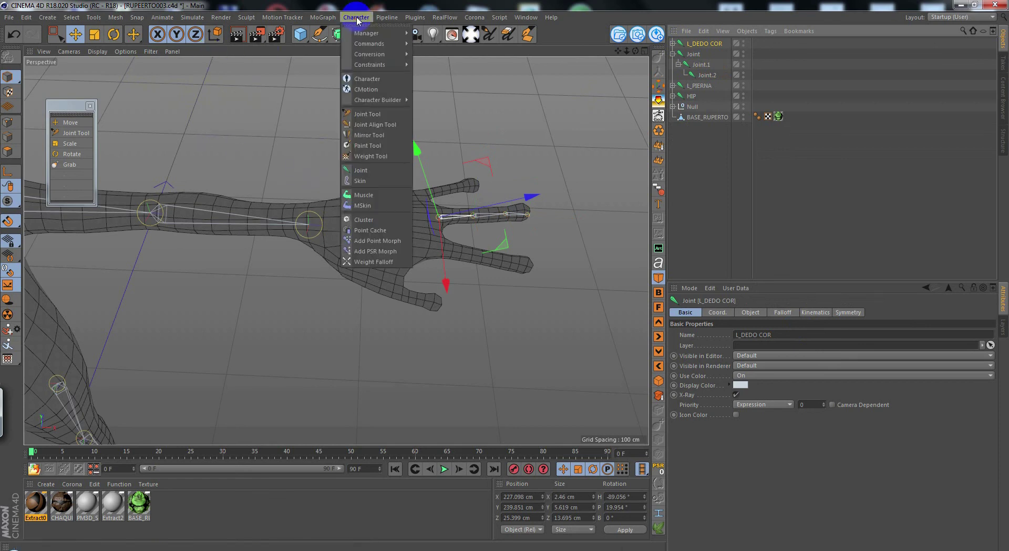
pyautogui.click(374, 125)
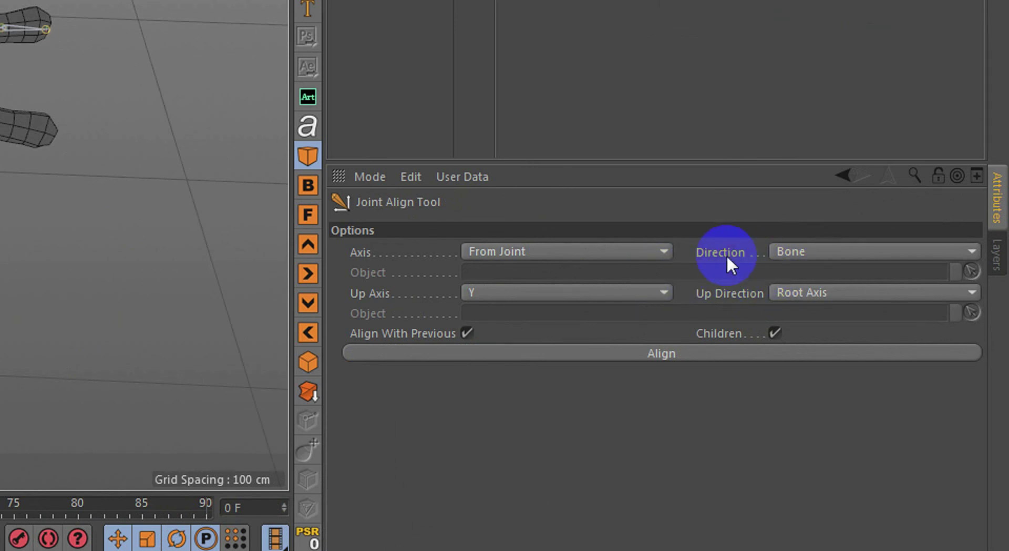
pyautogui.click(819, 251)
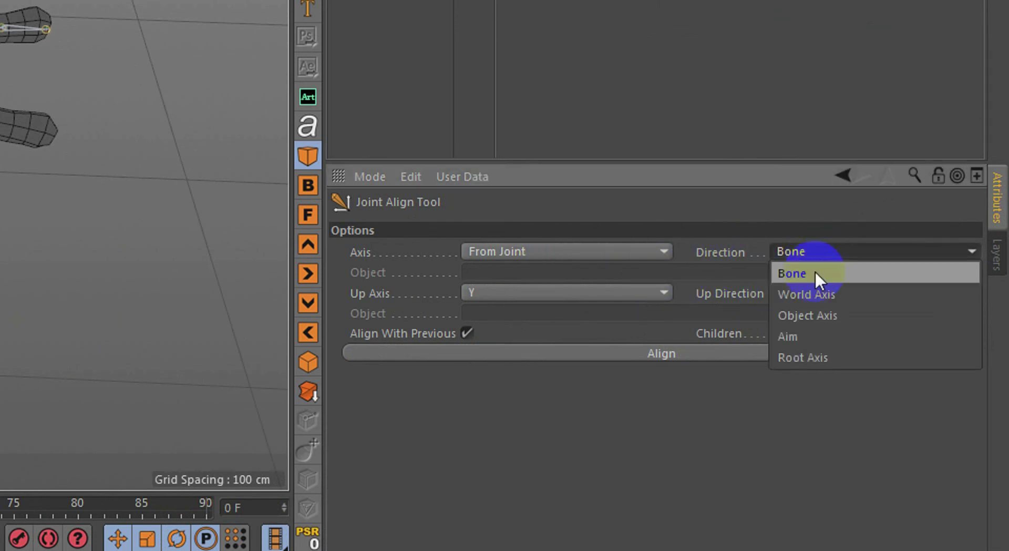
pyautogui.click(819, 292)
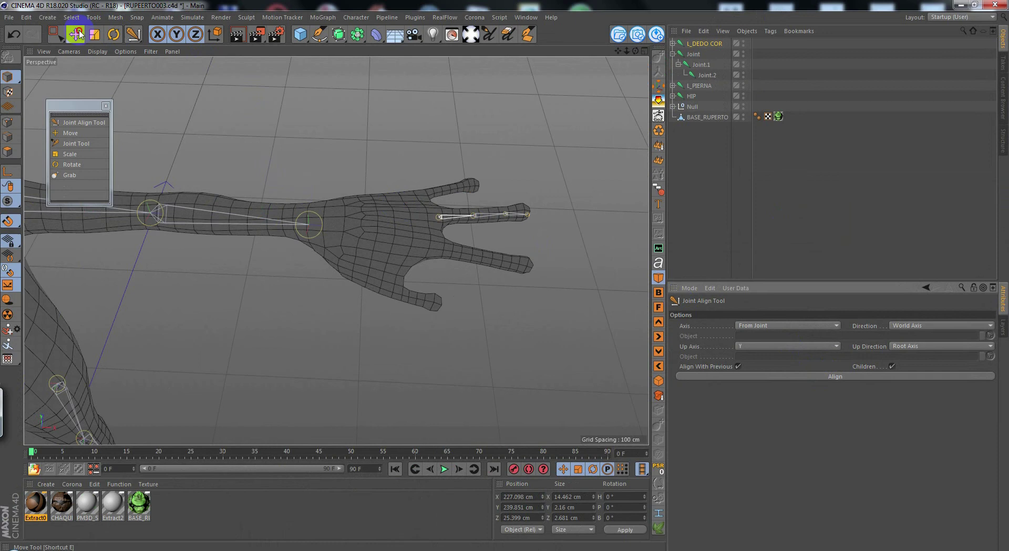
# - Duplicate the L_DEDO COR chain about 15.2 cm along Z onto the neighbouring finger and rotate the copy's heading to about -17.5°
pyautogui.click(77, 35)
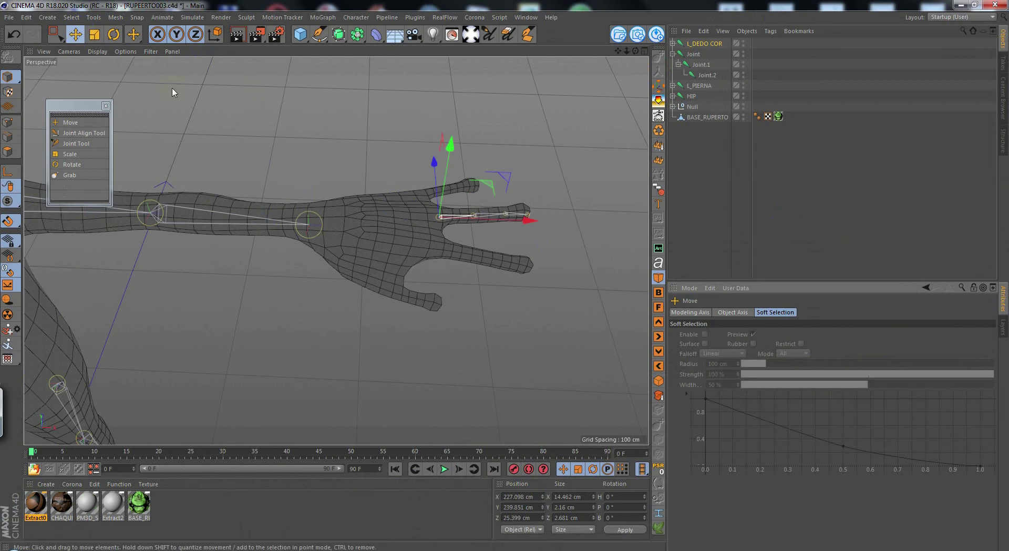
pyautogui.keyDown('alt'); pyautogui.moveTo(447, 178); pyautogui.dragTo(400, 258); pyautogui.keyUp('alt')
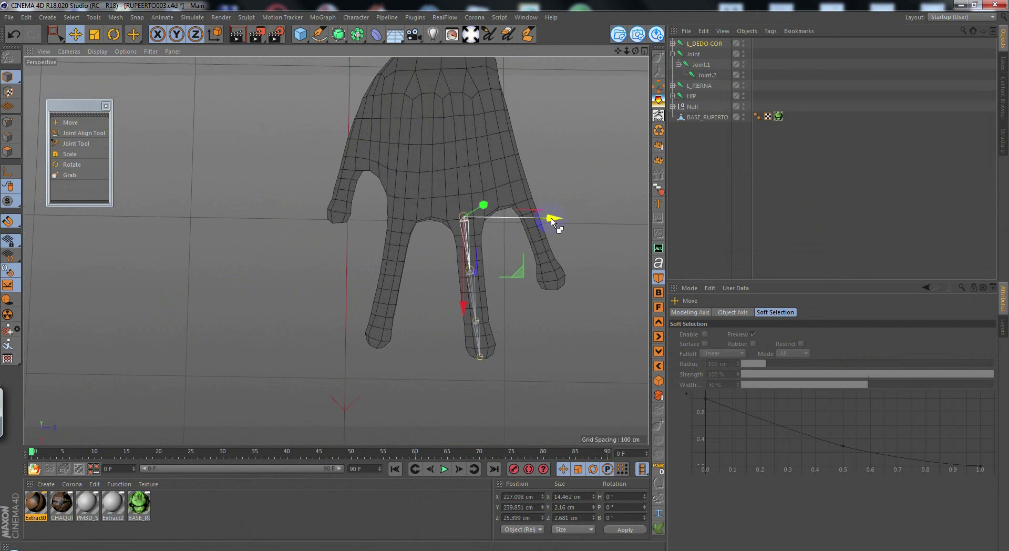
pyautogui.moveTo(556, 219); pyautogui.dragTo(495, 218)
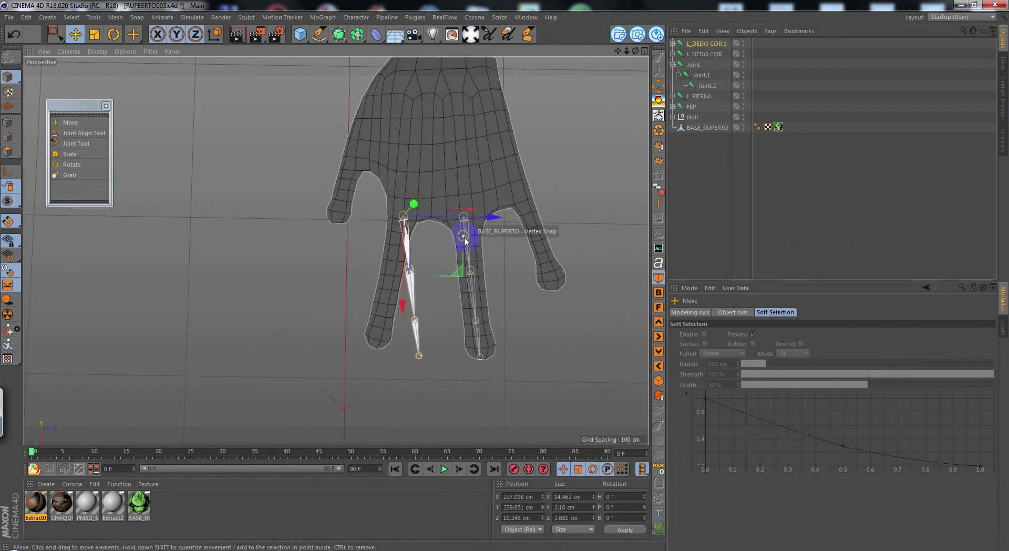
pyautogui.scroll(3, 453, 239)
pyautogui.click(113, 35)
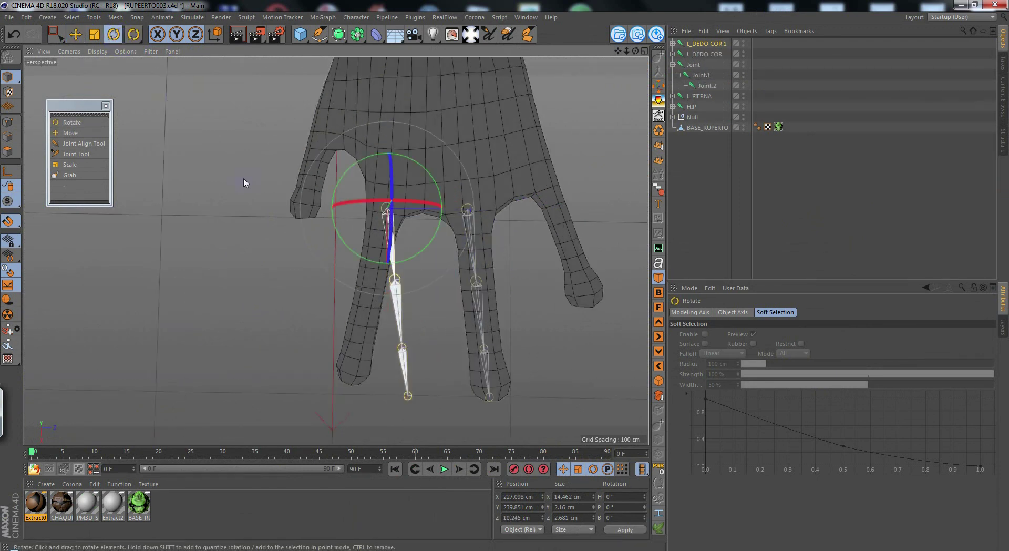
pyautogui.moveTo(362, 257); pyautogui.dragTo(505, 137)
# - Lower the copied finger chain about 1.5 cm so that it sits inside the neighbouring finger
pyautogui.click(75, 39)
pyautogui.scroll(5, 282, 242)
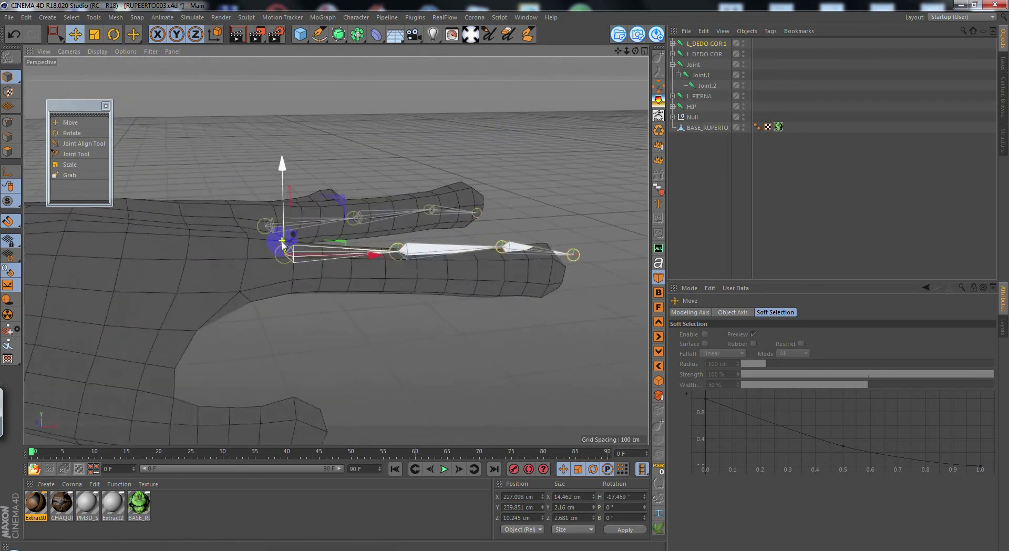
pyautogui.keyDown('alt'); pyautogui.moveTo(272, 295); pyautogui.dragTo(272, 259); pyautogui.keyUp('alt')
pyautogui.moveTo(291, 181); pyautogui.dragTo(367, 353)
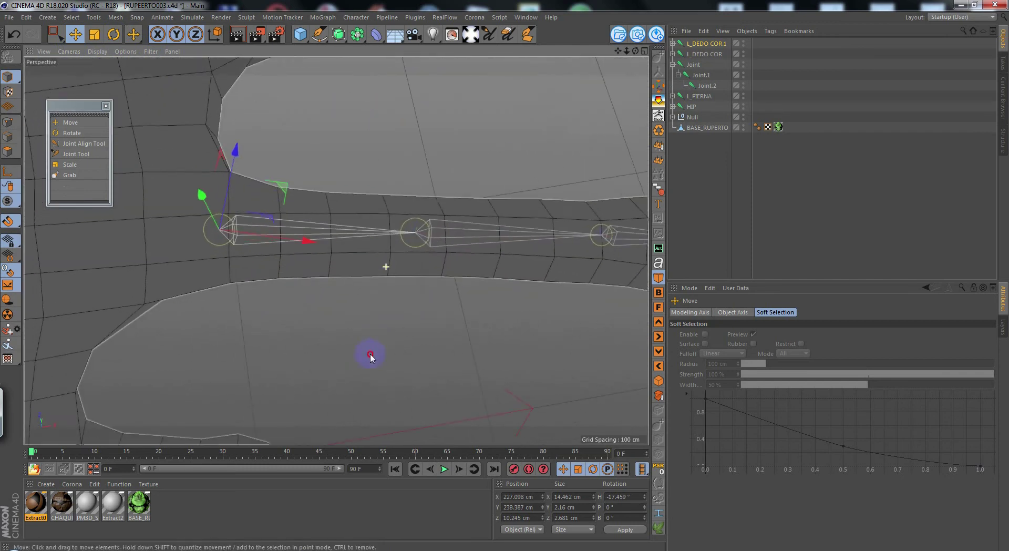
# - Expand the copied chain and adjust its middle joints to follow the centre of the finger
pyautogui.click(673, 43)
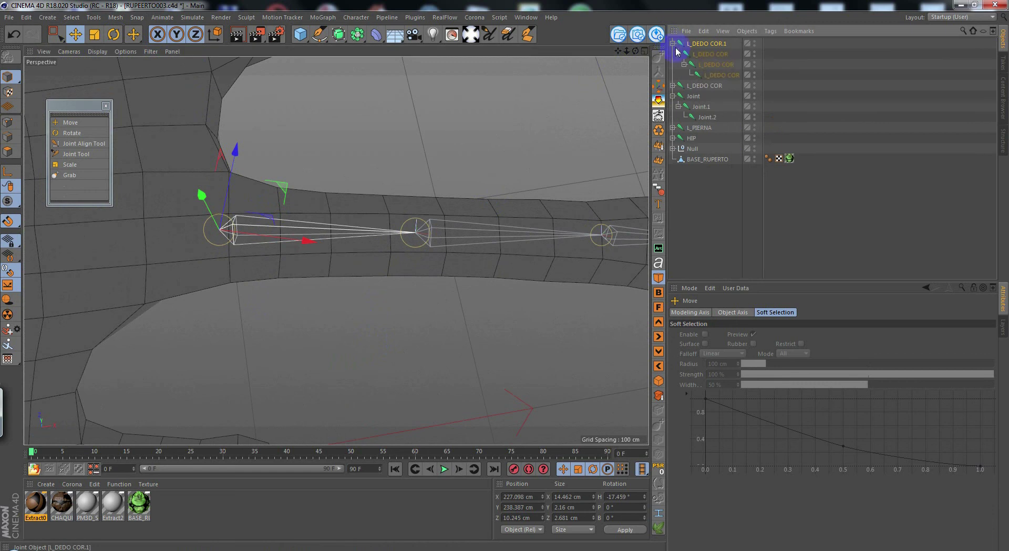
pyautogui.click(718, 58)
pyautogui.keyDown('alt'); pyautogui.moveTo(467, 191); pyautogui.dragTo(420, 112); pyautogui.keyUp('alt')
pyautogui.keyDown('alt'); pyautogui.moveTo(405, 152); pyautogui.dragTo(338, 250); pyautogui.keyUp('alt')
pyautogui.click(716, 64)
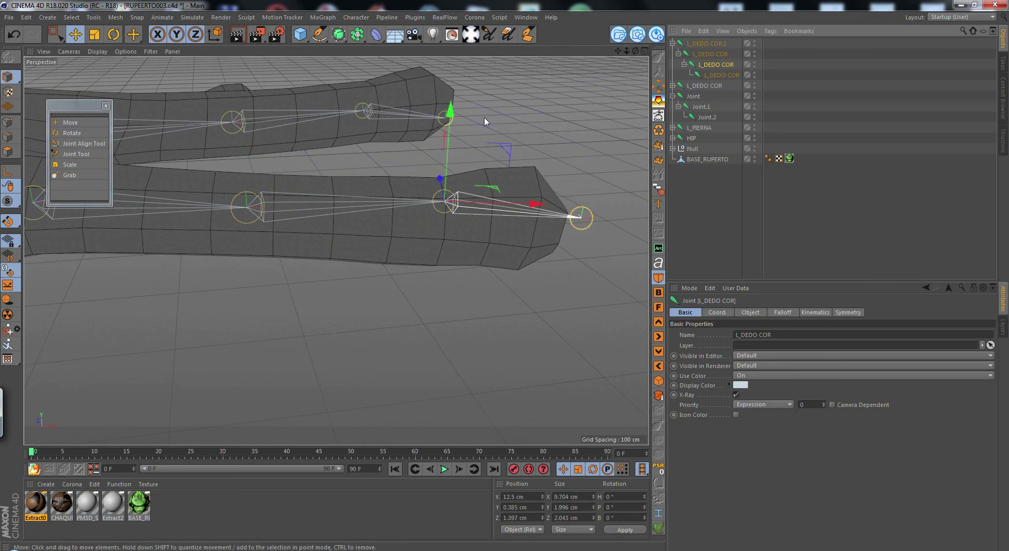
pyautogui.moveTo(453, 119); pyautogui.dragTo(361, 189)
# - Move the copied chain's fingertip joint to X 7.413 cm, Y -1.264 cm, Z 0.911 cm inside the fingertip
pyautogui.click(744, 77)
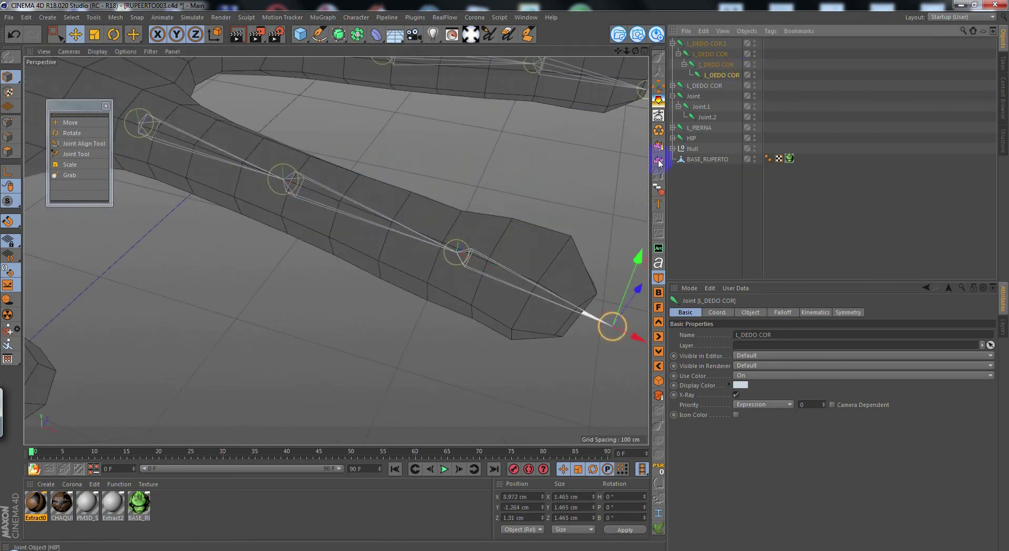
pyautogui.keyDown('alt'); pyautogui.moveTo(525, 247); pyautogui.dragTo(521, 288); pyautogui.keyUp('alt')
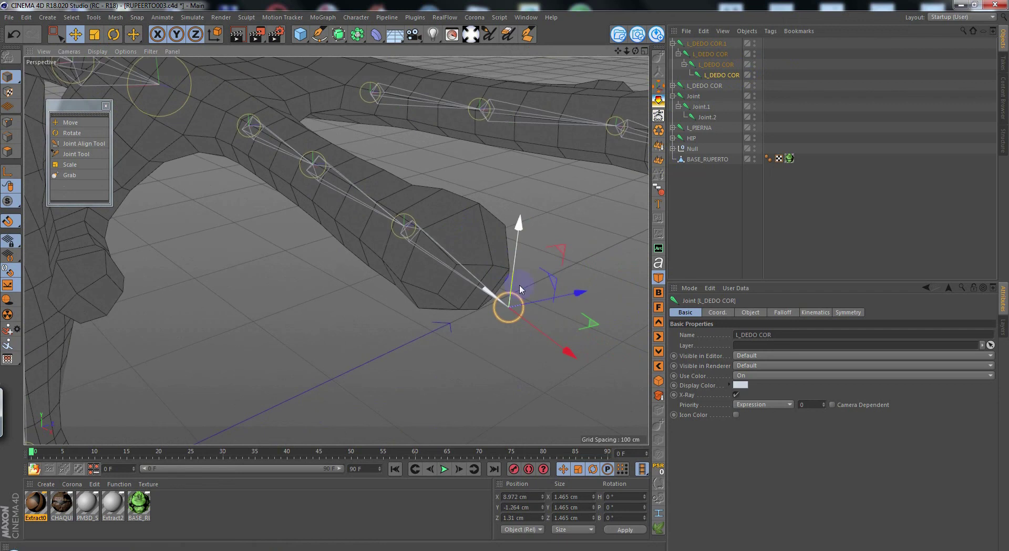
pyautogui.moveTo(573, 351); pyautogui.dragTo(553, 331)
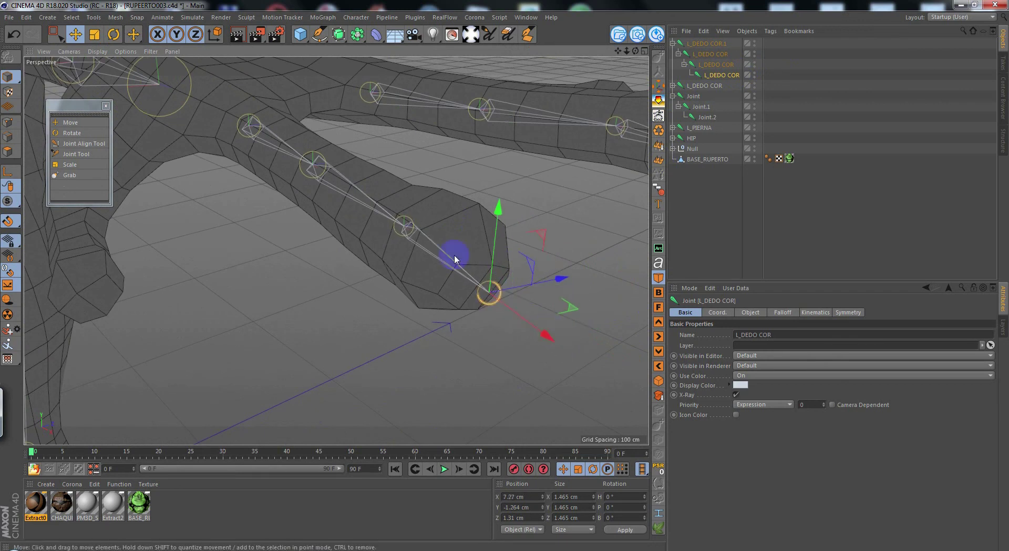
pyautogui.keyDown('alt'); pyautogui.moveTo(455, 259); pyautogui.dragTo(481, 235); pyautogui.keyUp('alt')
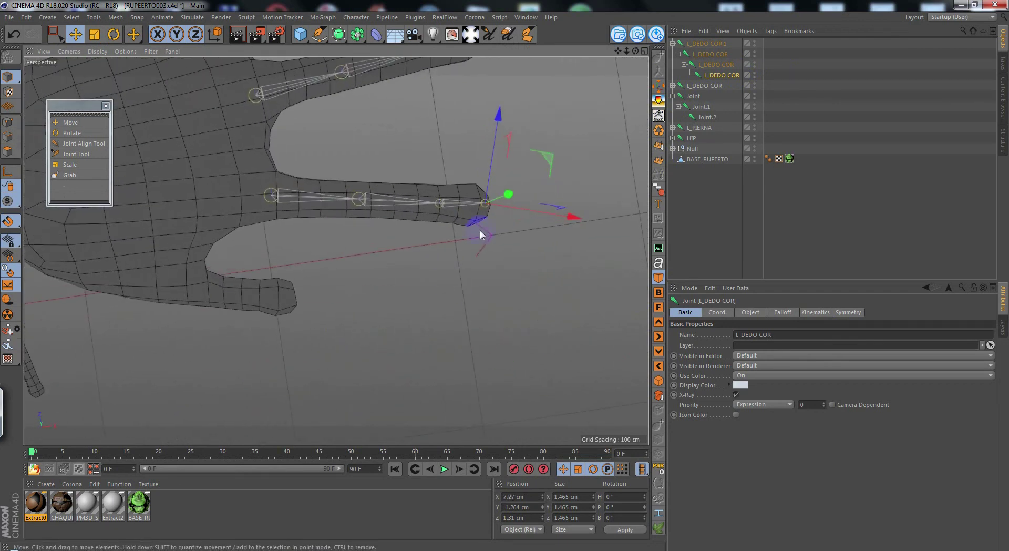
pyautogui.moveTo(548, 161); pyautogui.dragTo(521, 124)
pyautogui.scroll(-3, 468, 121)
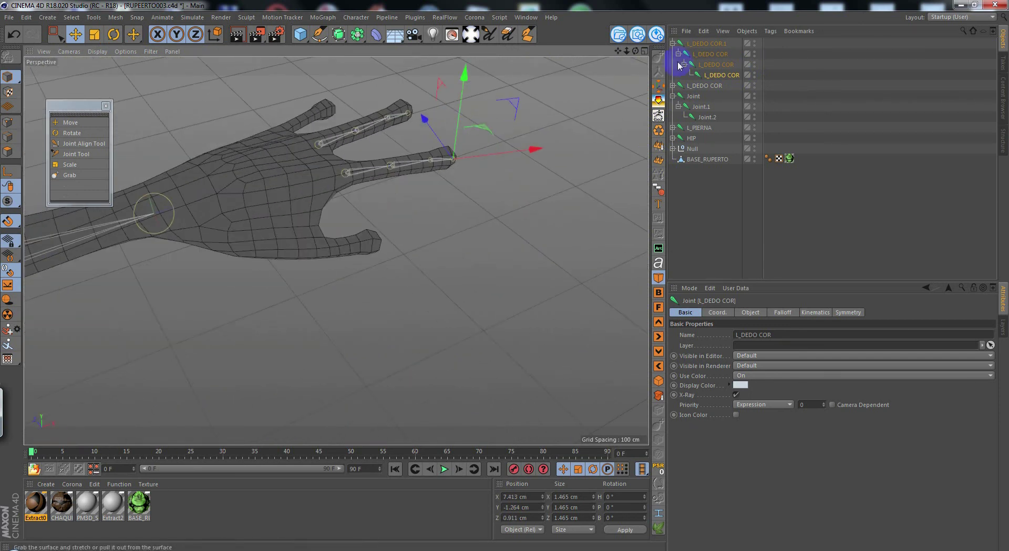
# - Collapse the copied finger chain in the hierarchy and select its root joint, L_DEDO COR.1
pyautogui.click(769, 65)
pyautogui.click(673, 44)
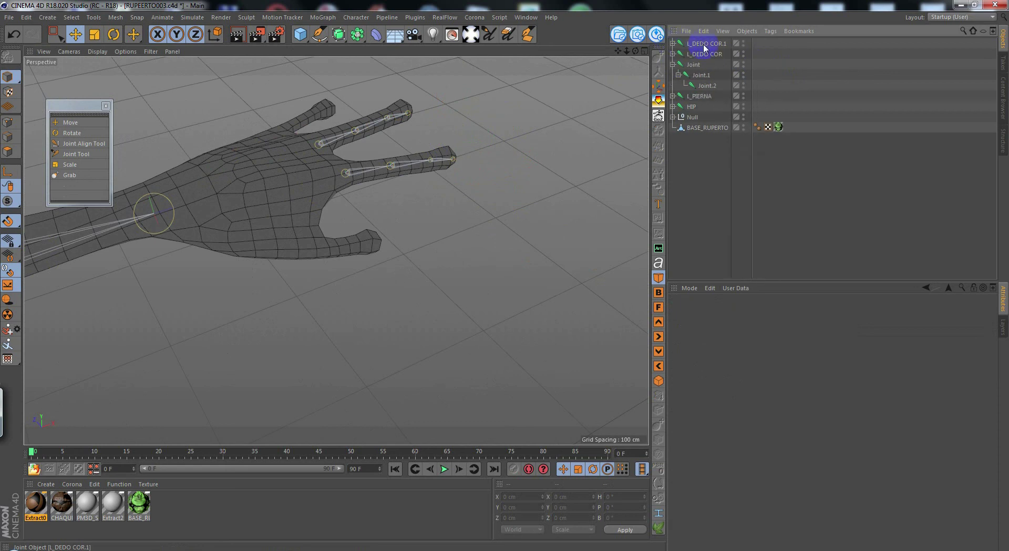
pyautogui.click(703, 44)
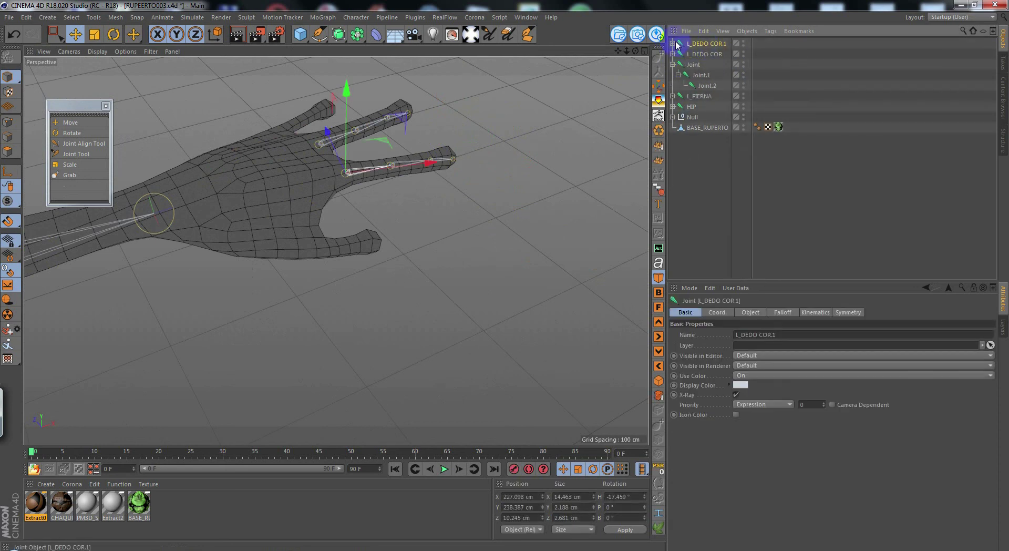